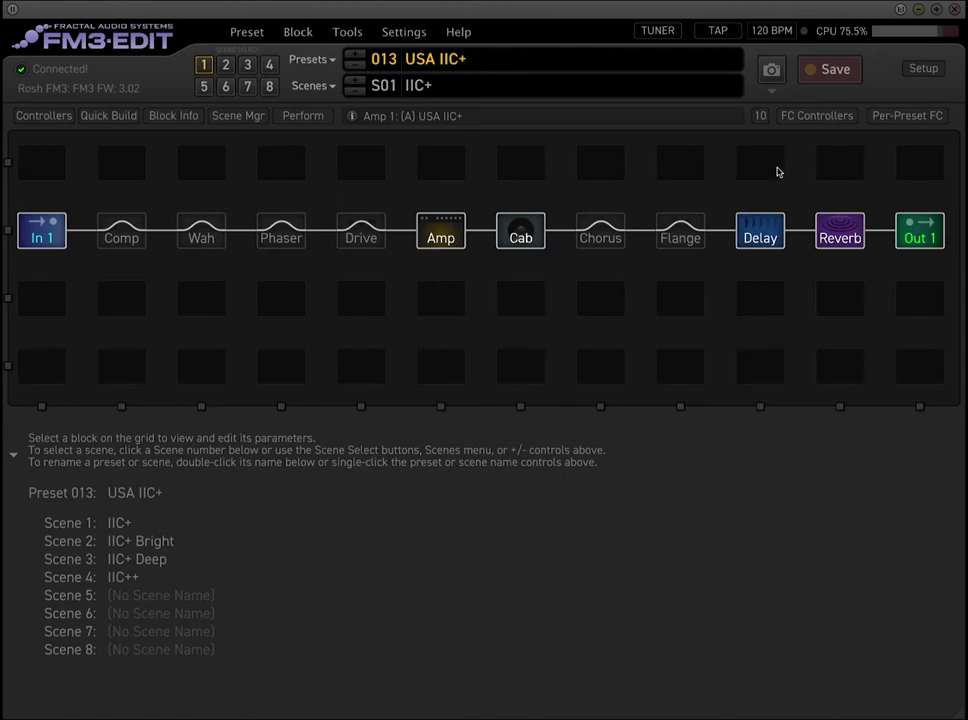
Reset the tap and hold functions of switches 1, 2 and 3 in layout 1 of the FC controllers.
click(818, 116)
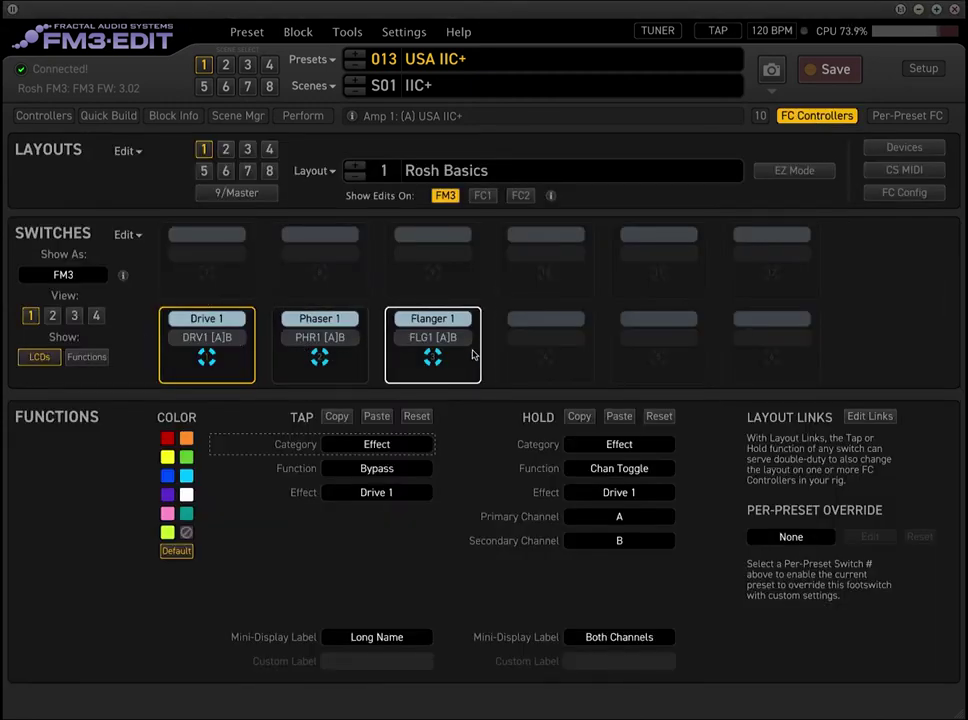
right_click(225, 356)
click(252, 381)
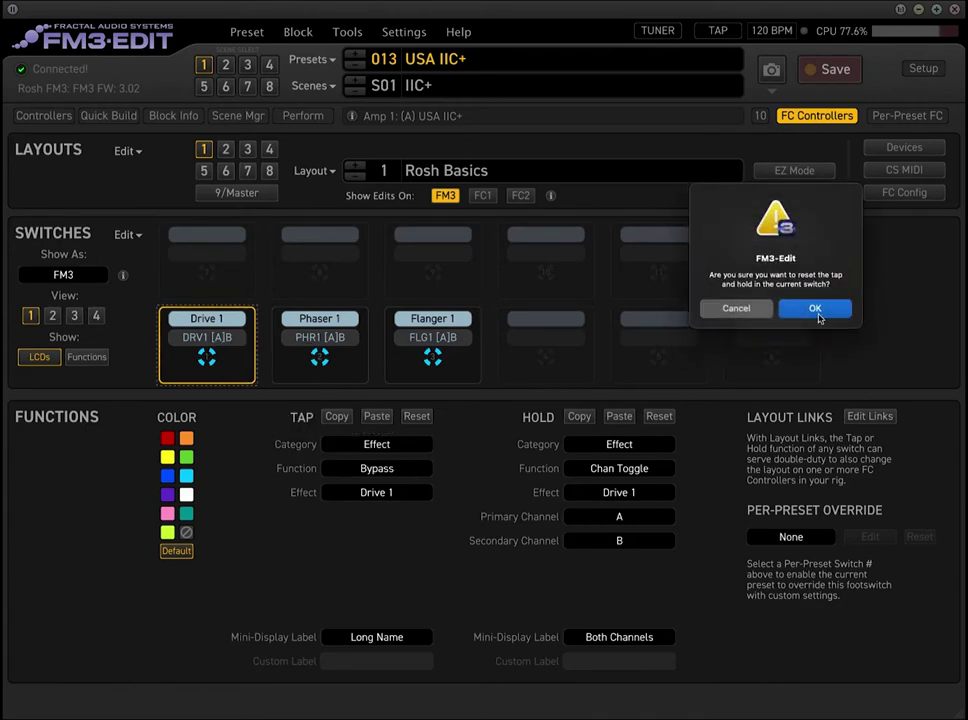
click(808, 308)
right_click(283, 328)
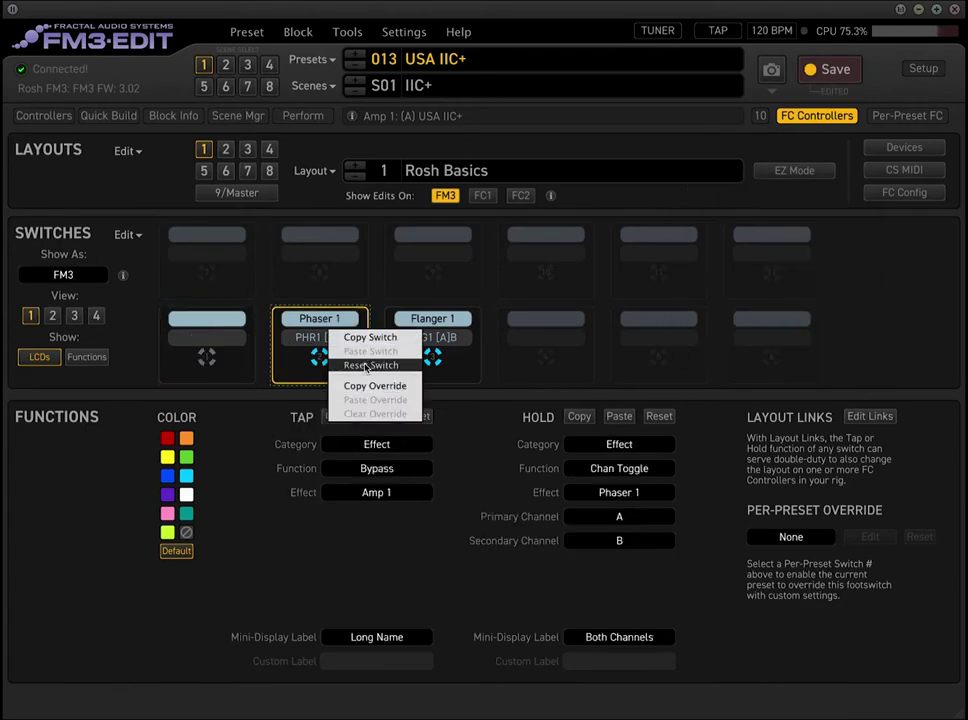
click(313, 365)
click(817, 311)
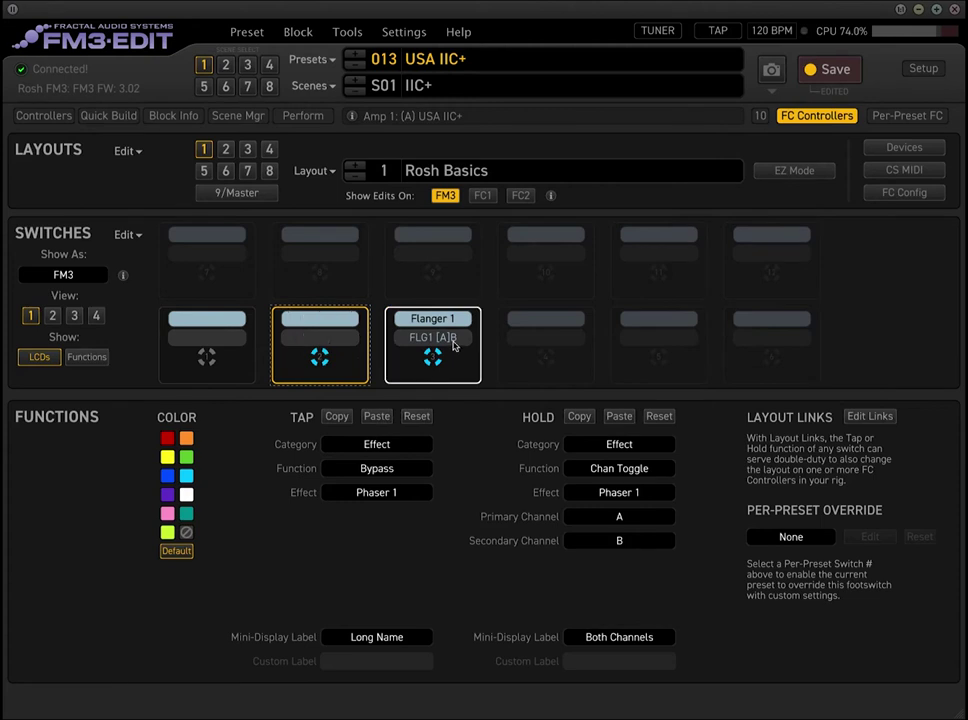
right_click(451, 344)
click(490, 377)
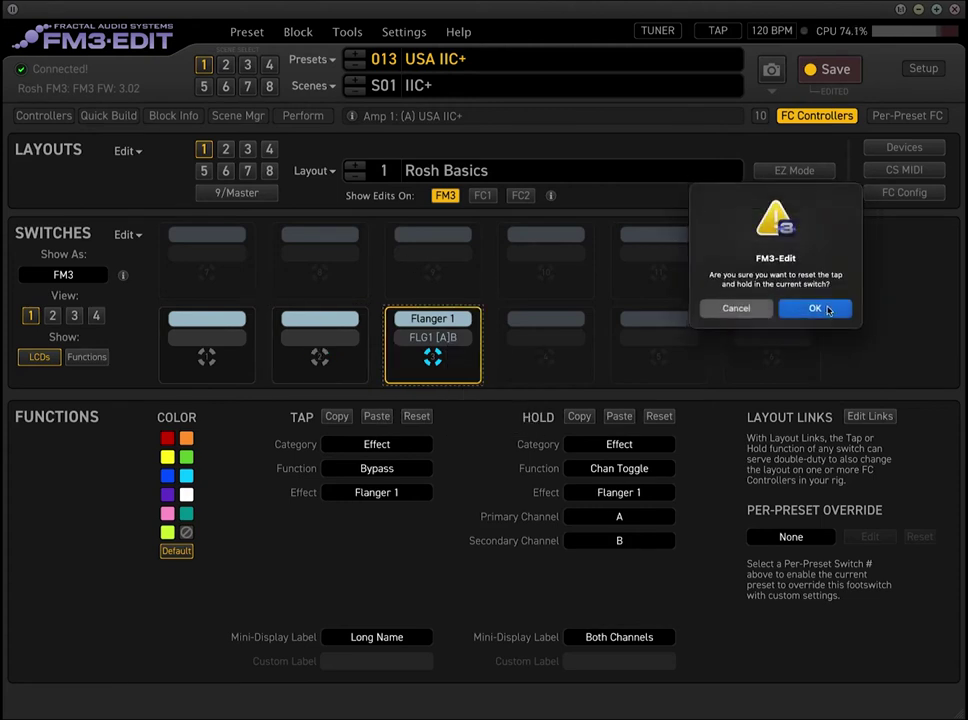
click(812, 308)
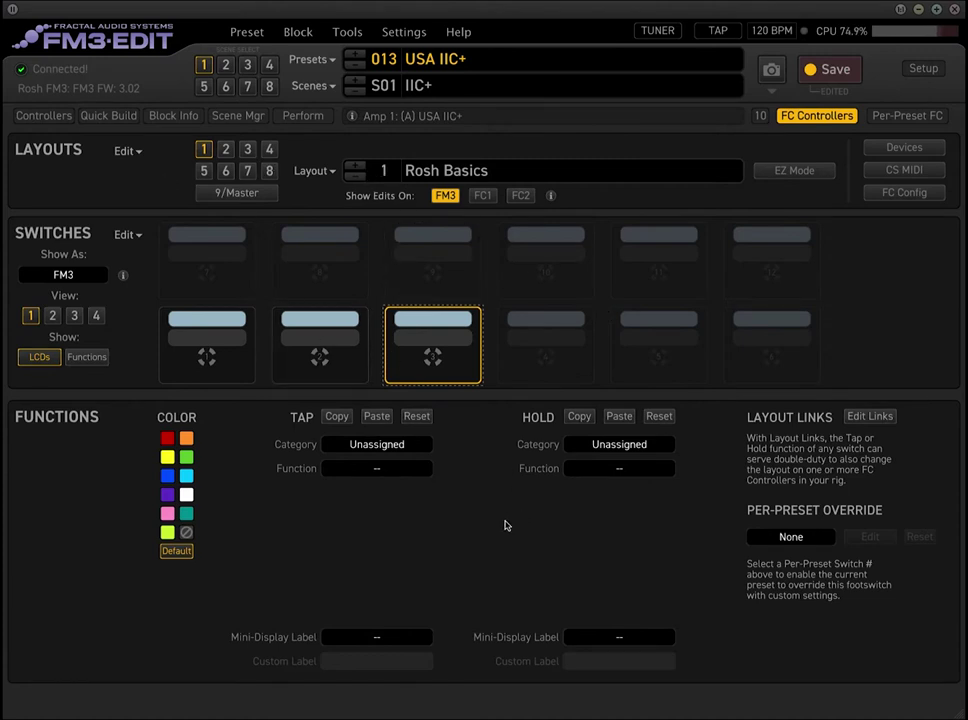
Assign the tap function of switch 1 to the Scene category with the Select function for scene 1.
click(207, 360)
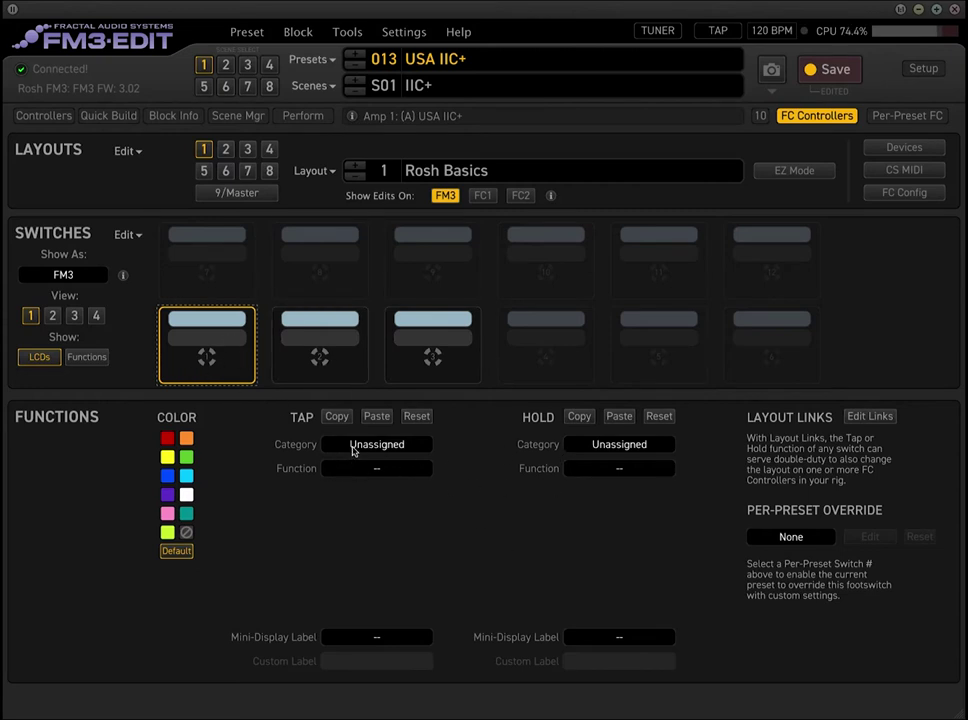
click(371, 447)
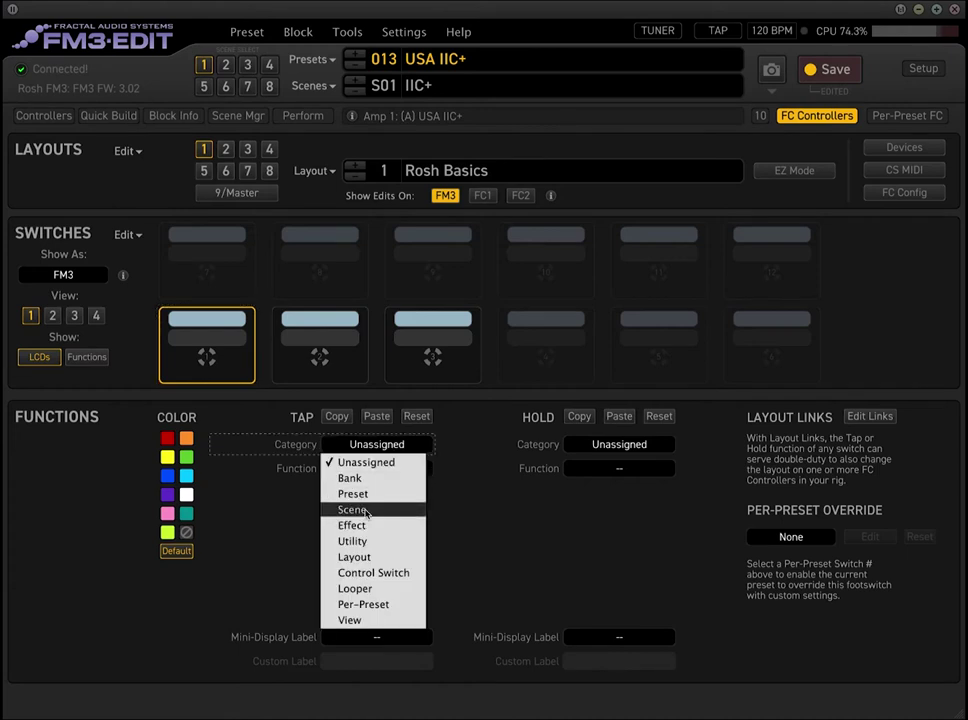
click(367, 510)
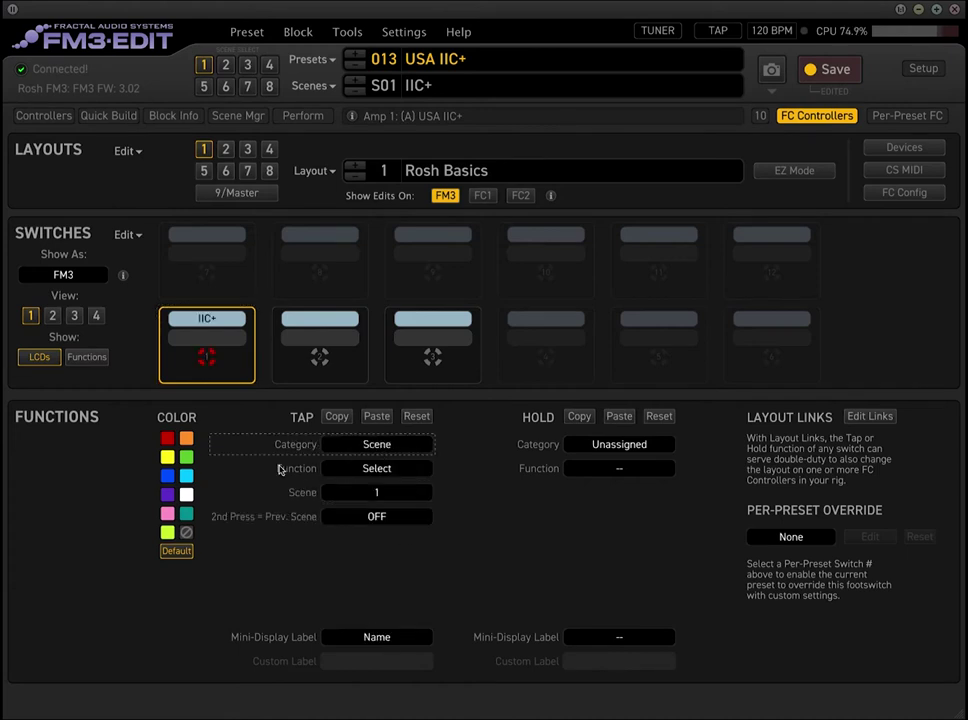
click(378, 493)
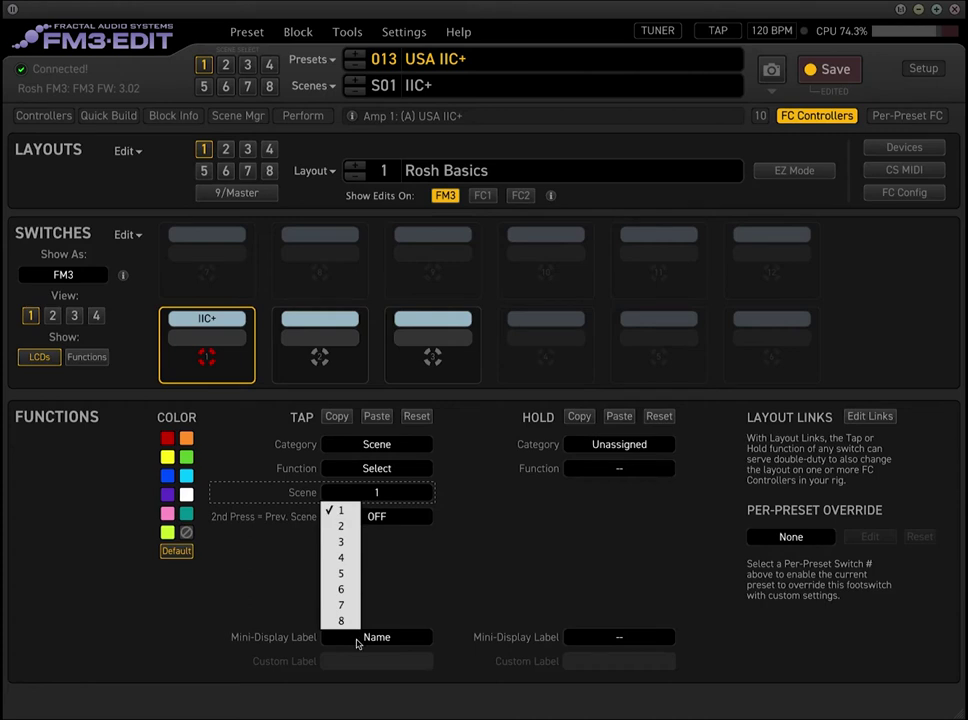
click(462, 557)
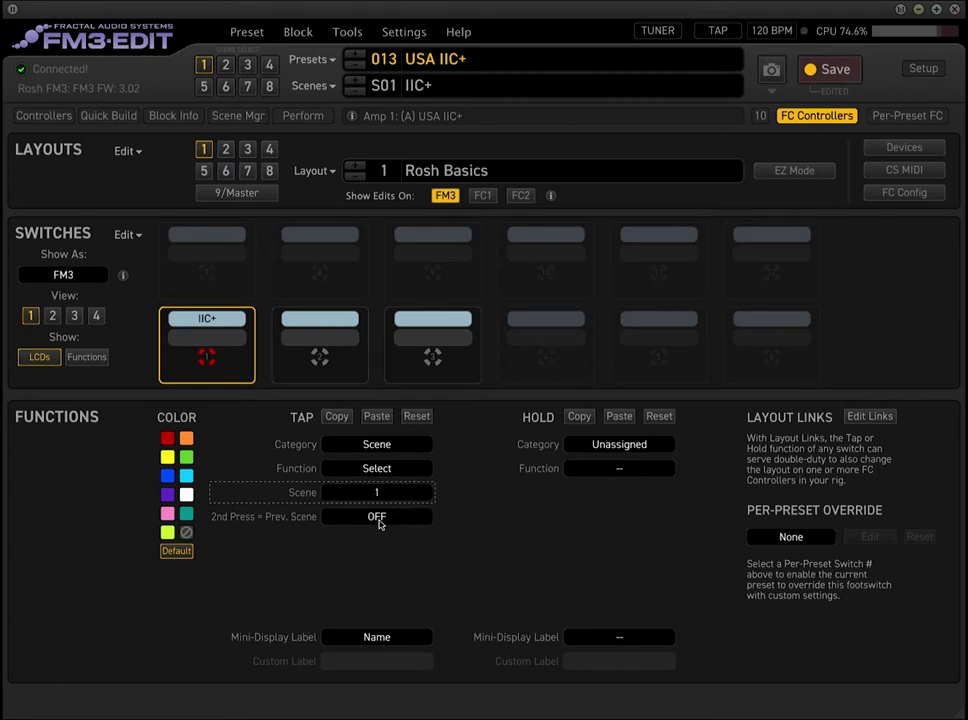
Assign the tap function of switch 2 to select scene 2, checking it against the preset's scene list.
click(310, 362)
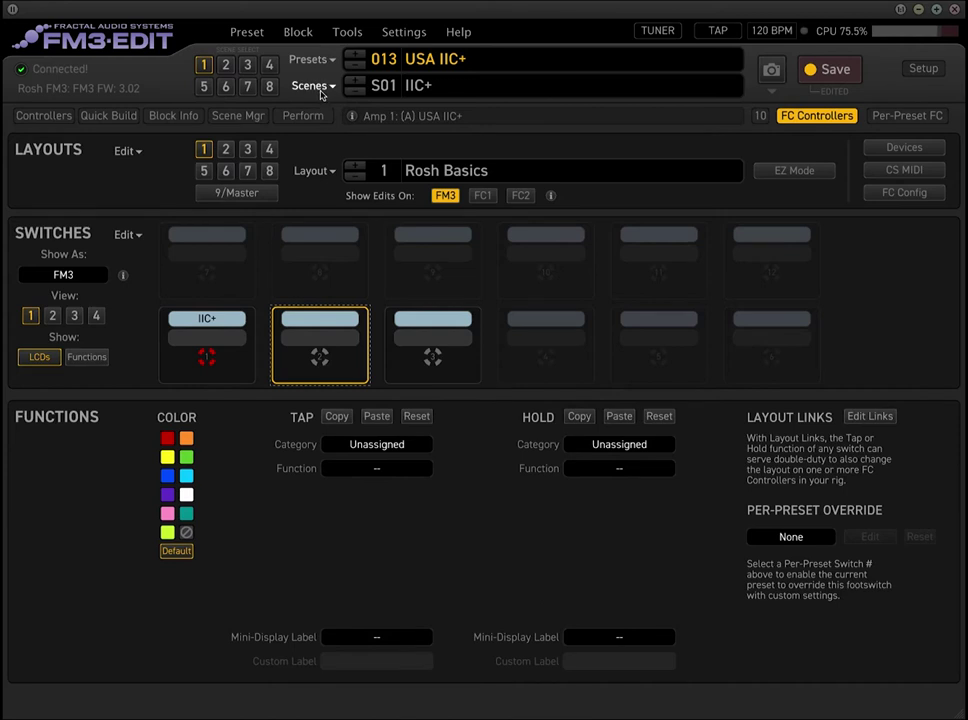
click(316, 86)
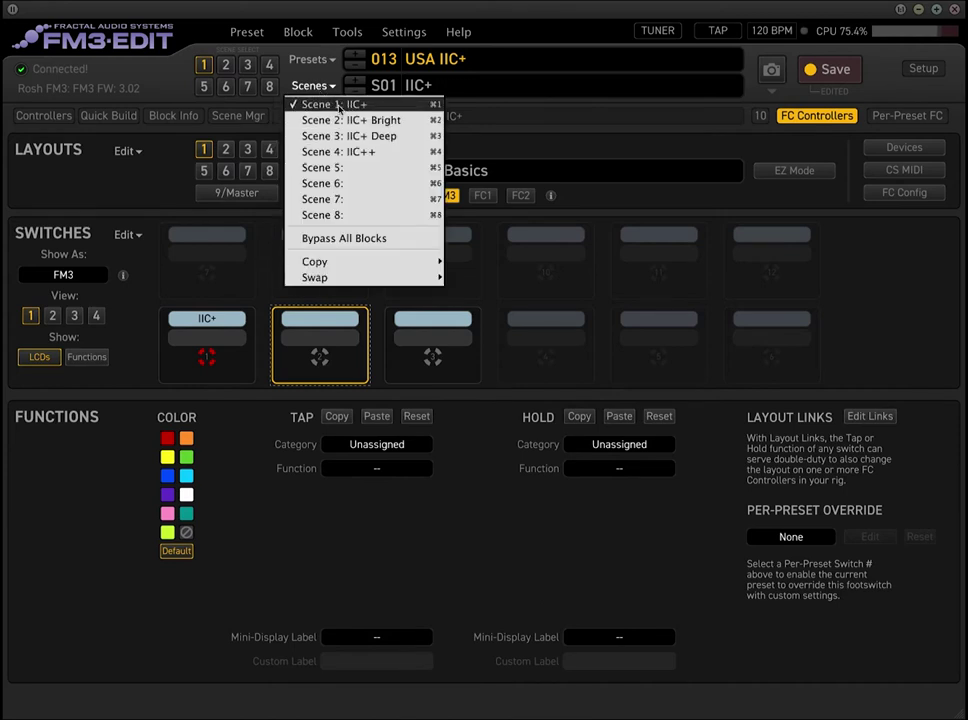
click(503, 490)
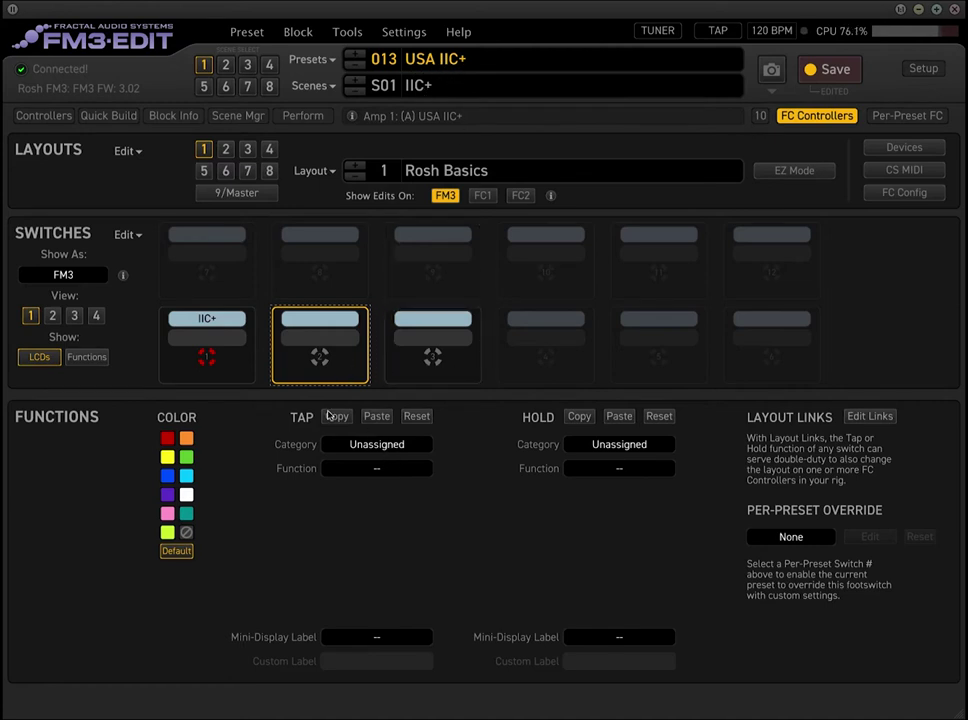
click(366, 451)
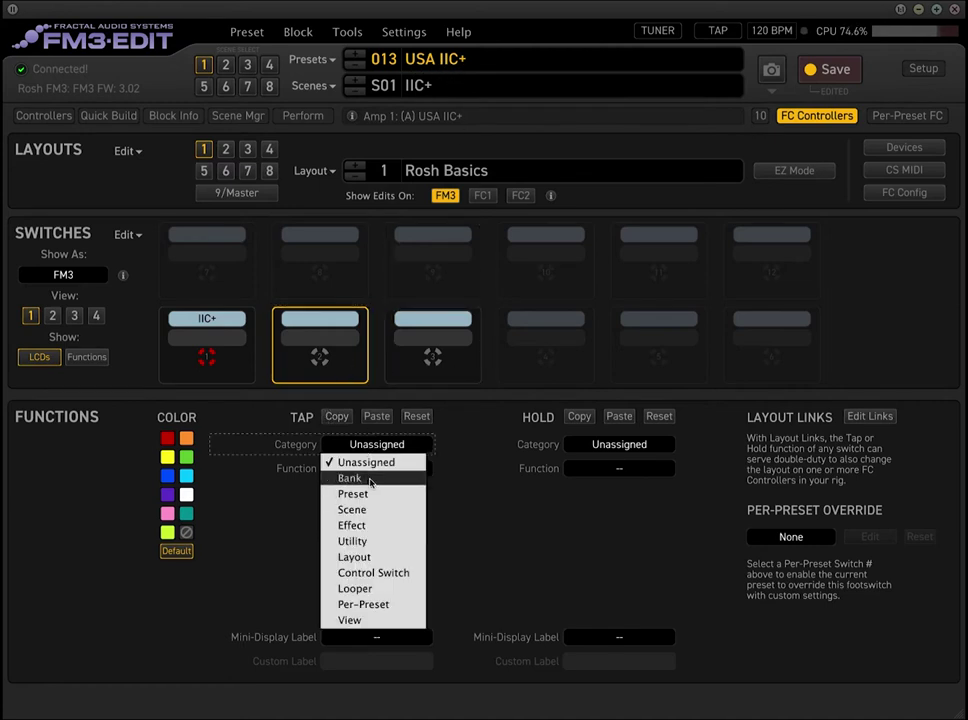
click(372, 511)
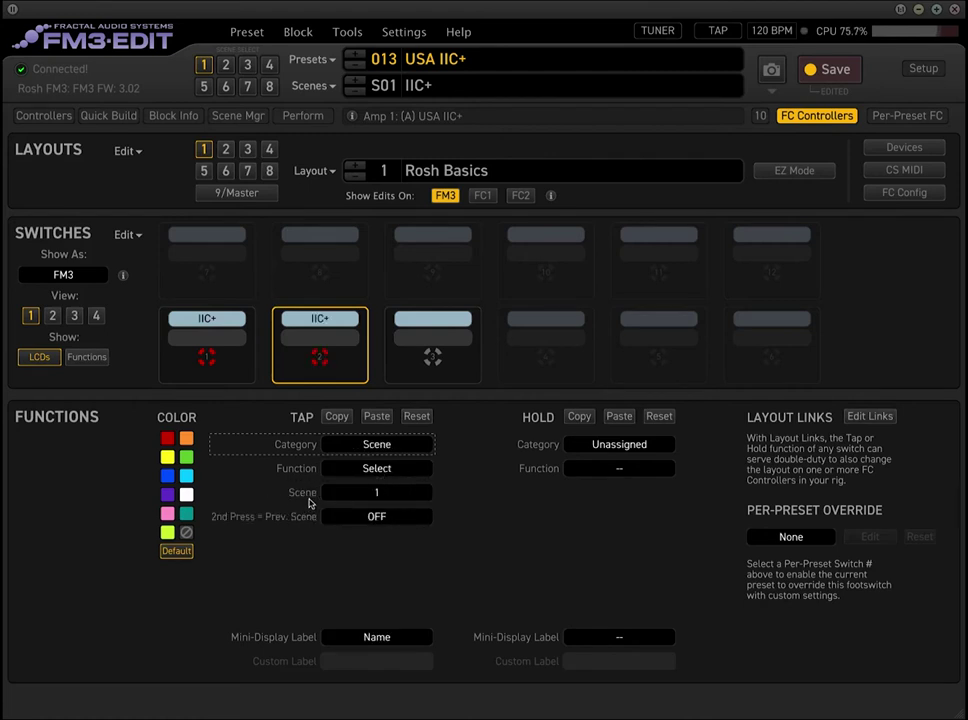
click(328, 496)
click(335, 506)
click(305, 325)
click(311, 86)
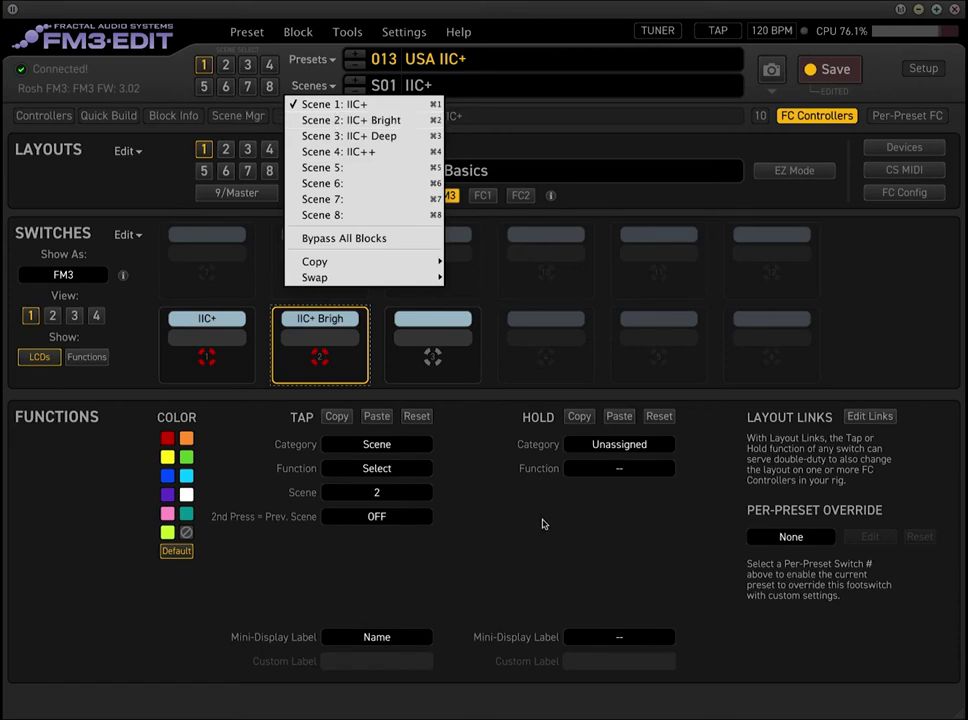
click(404, 388)
Assign the tap function of switch 3 to select scene 3, checking it against the preset's scene list.
click(435, 352)
click(378, 445)
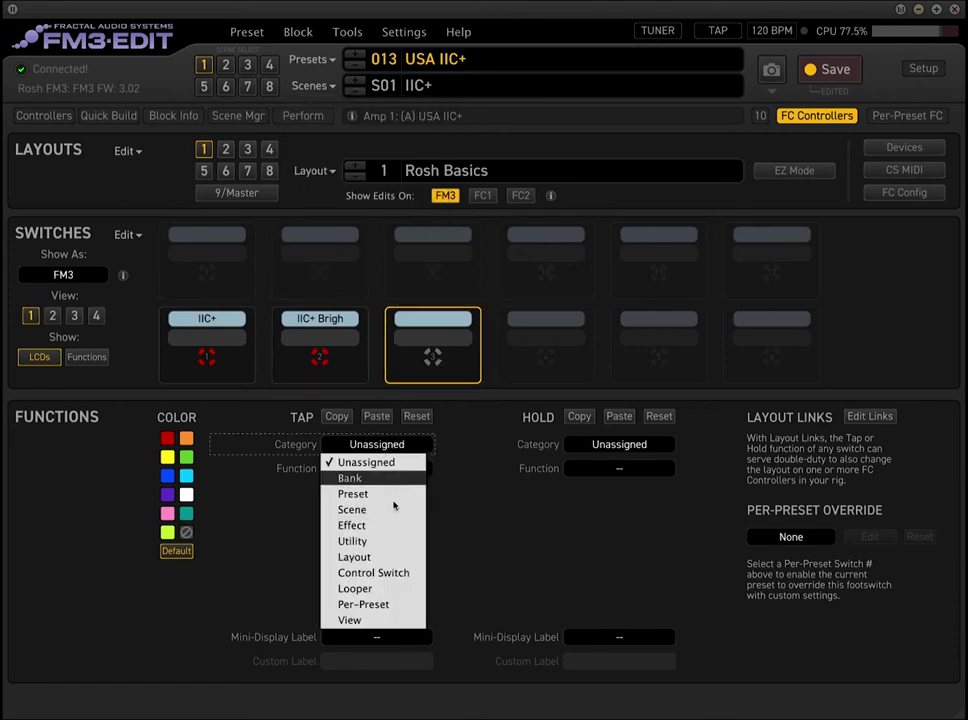
click(352, 510)
click(398, 469)
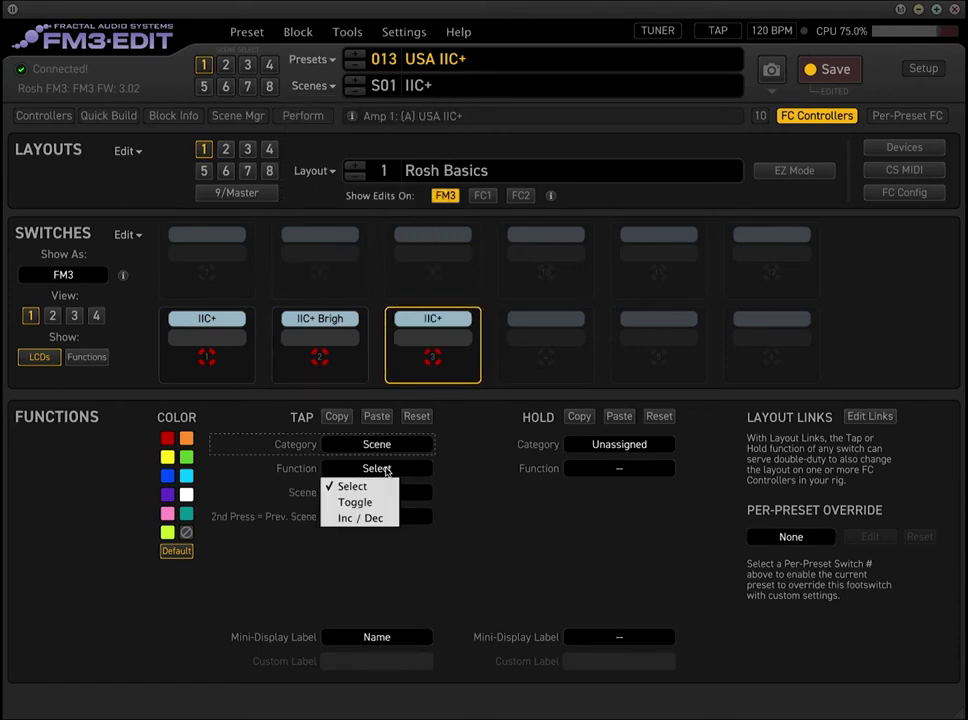
click(395, 487)
click(388, 492)
click(355, 542)
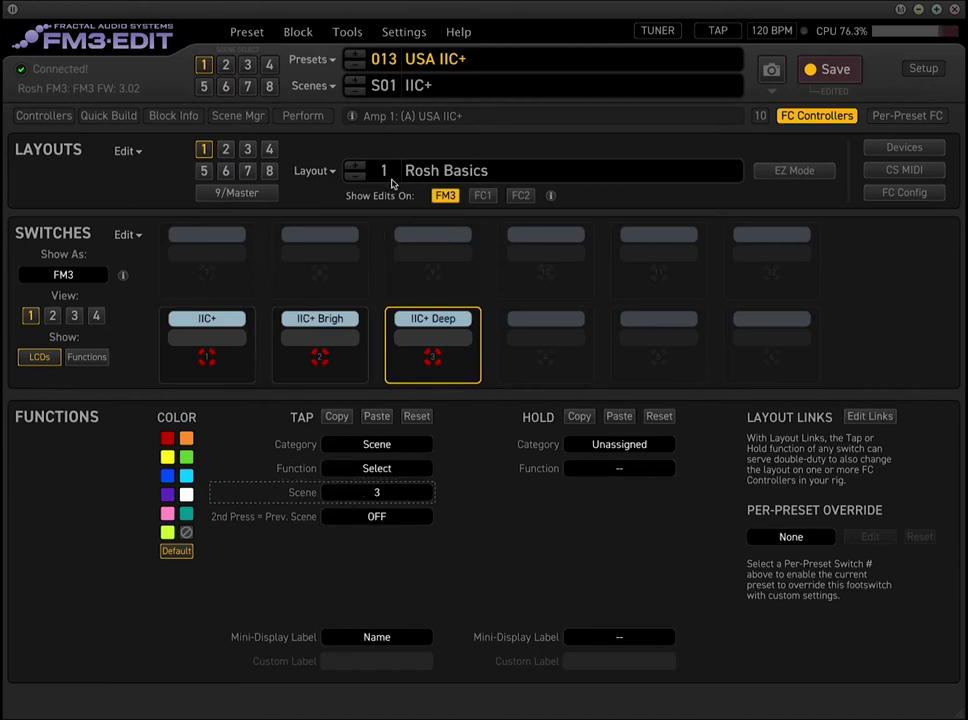
click(318, 86)
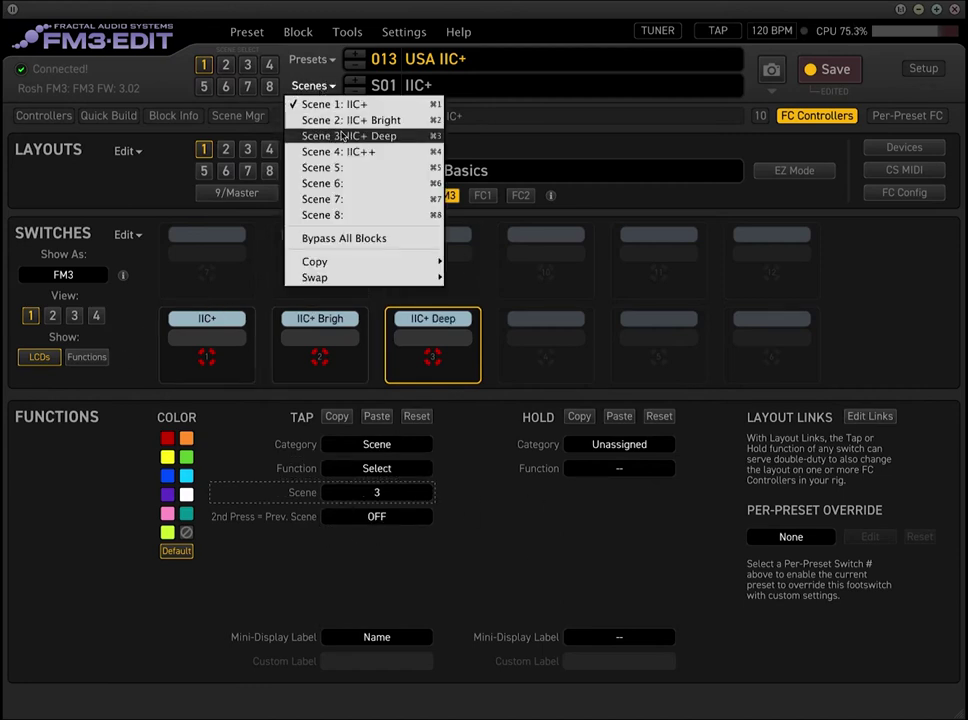
View scenes 2 and 3 on the preset grid, return to scene 1 and reopen the FC controller settings.
click(817, 115)
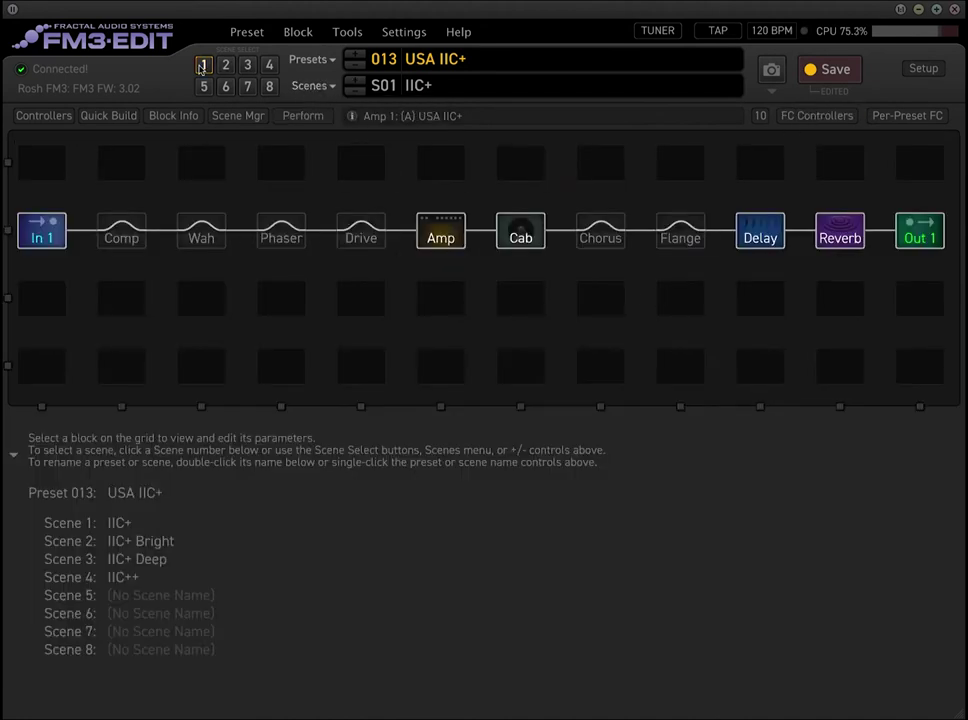
click(225, 64)
click(247, 64)
click(204, 64)
click(817, 116)
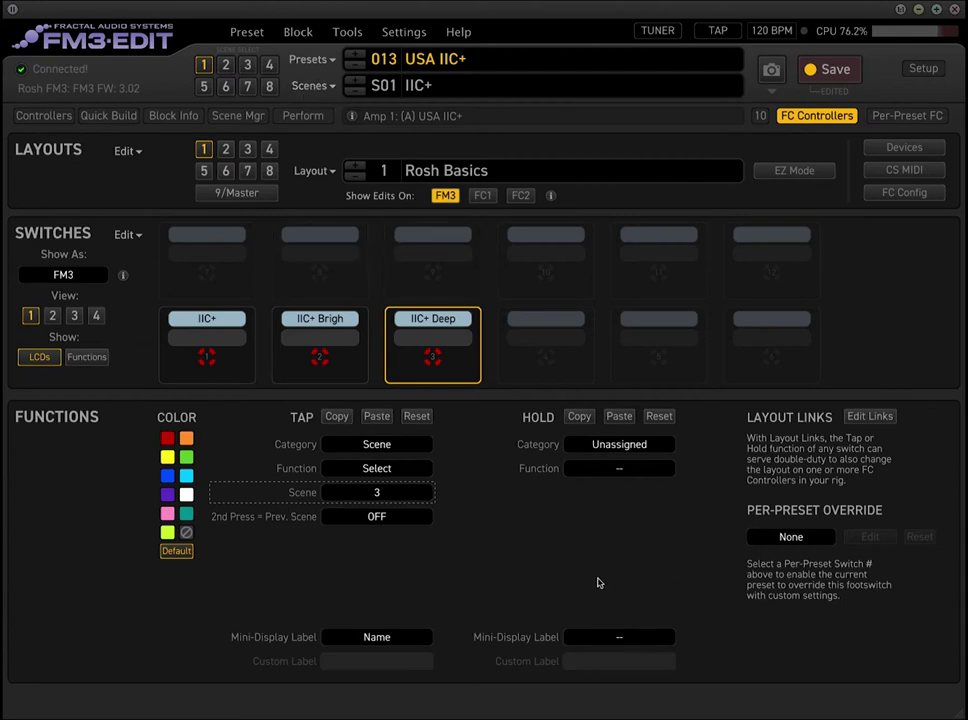
Examine the scene function options for switch 1's tap and the copy and reset options for switch 3.
click(205, 348)
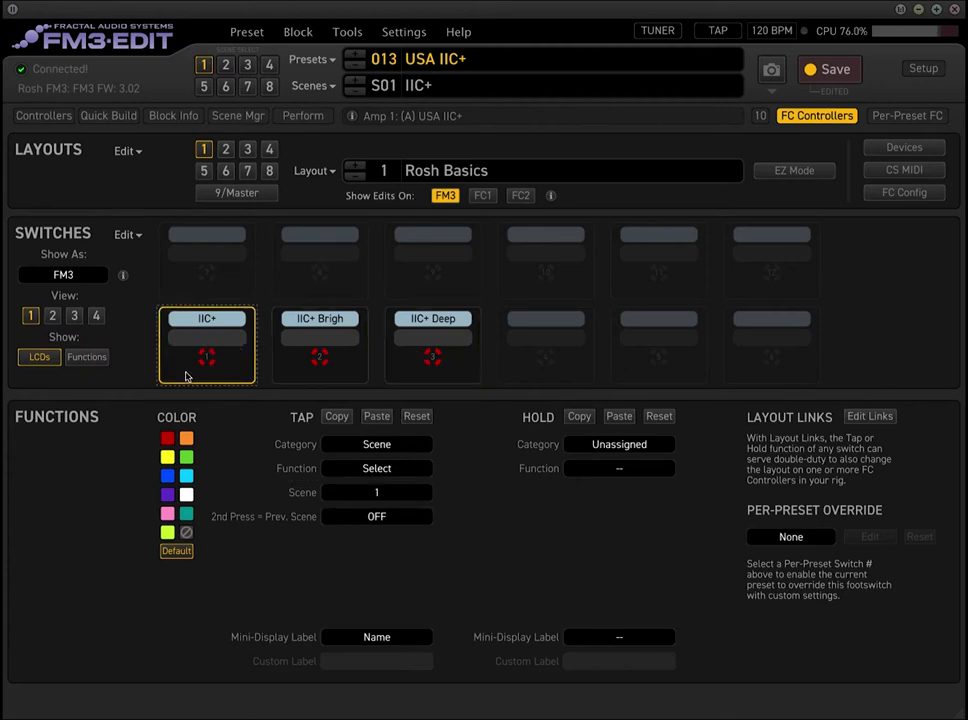
click(389, 467)
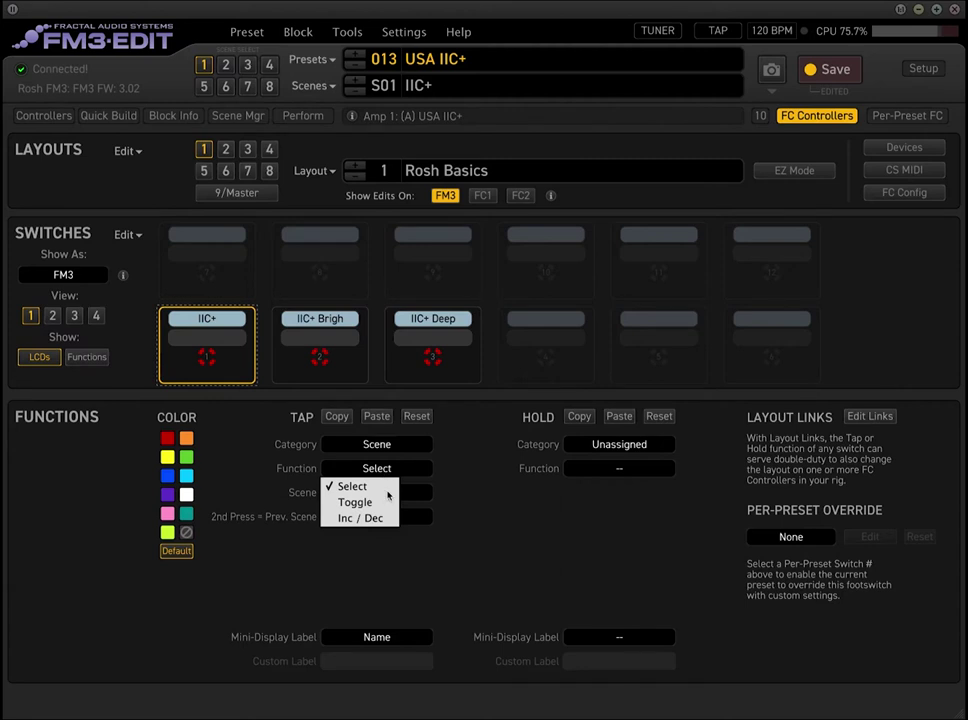
click(422, 510)
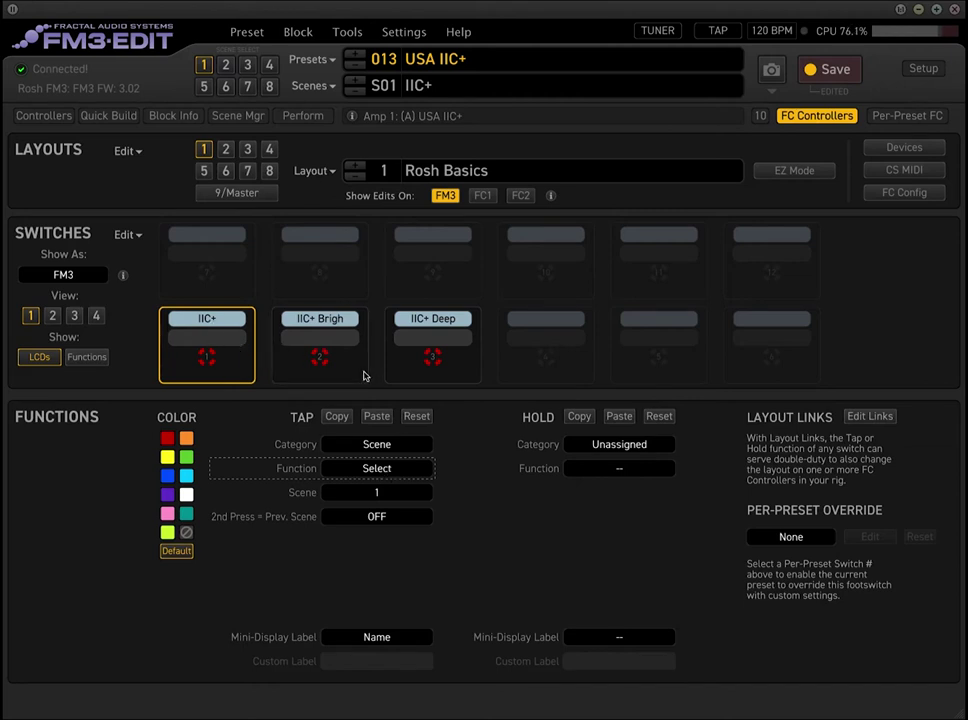
right_click(435, 345)
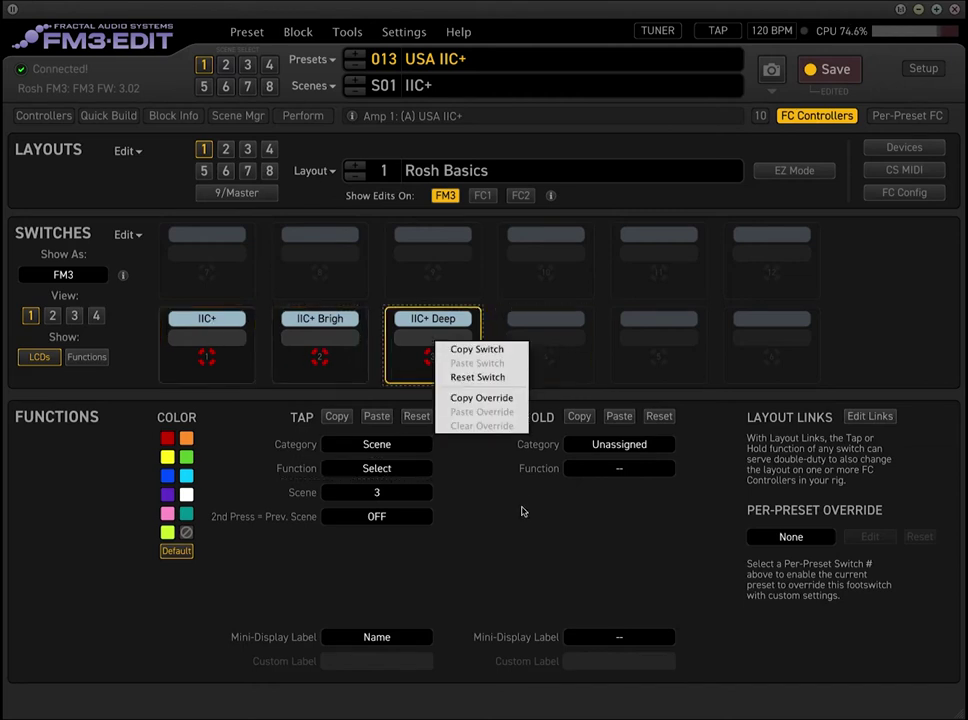
click(495, 527)
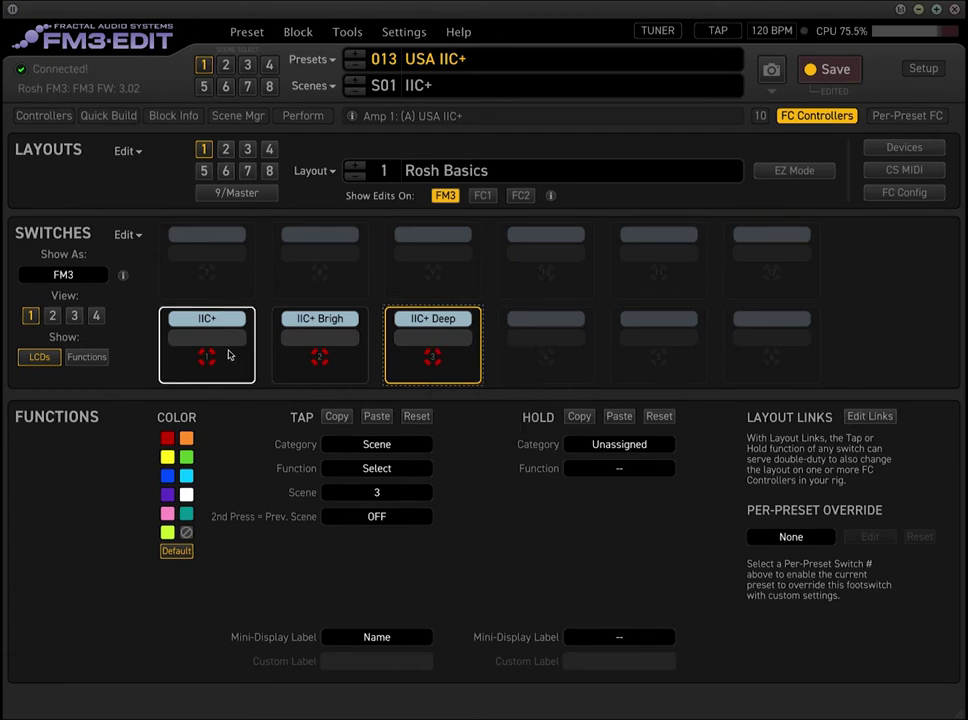
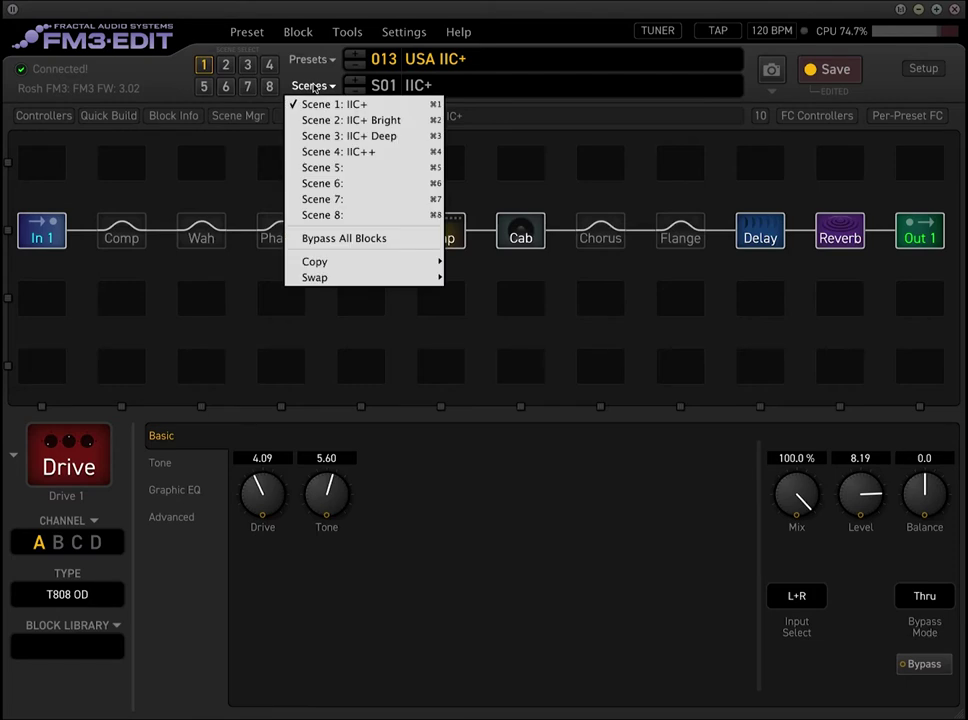
Copy the current scene 1 to scene 4 and rename scene 4 to "IIC+ Lead".
mouse_move(363, 262)
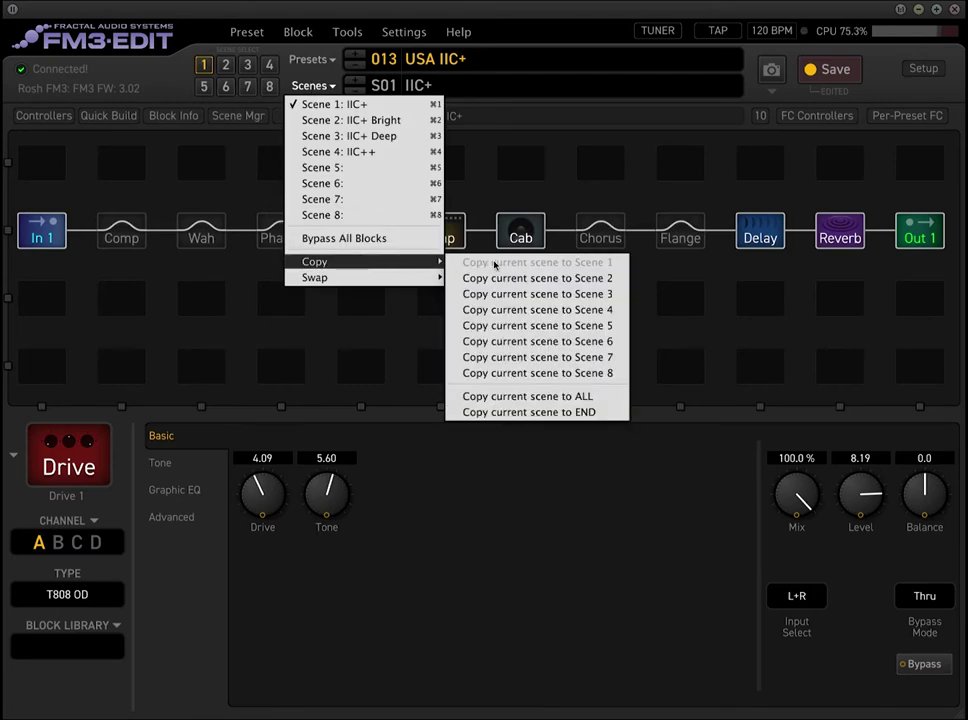
click(513, 310)
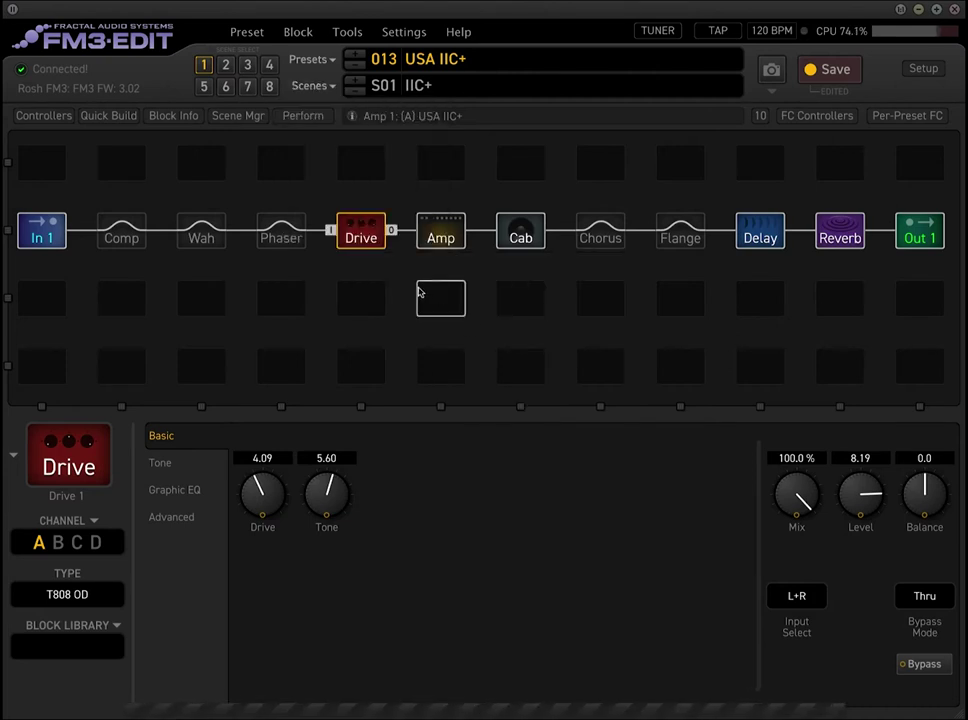
click(269, 64)
double_click(490, 86)
click(520, 84)
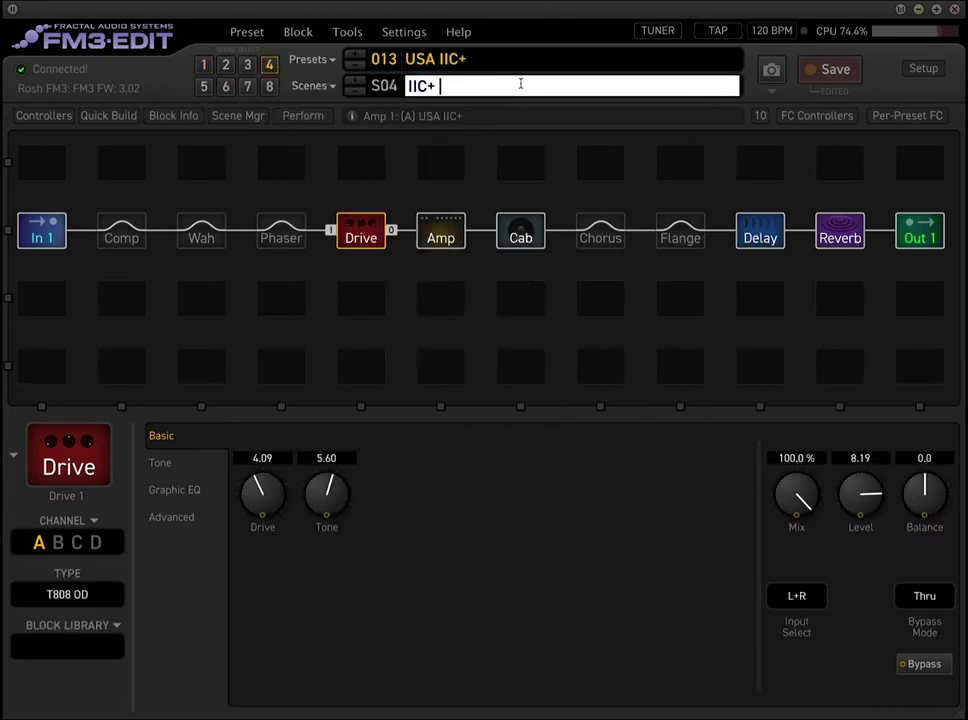
text(Lead)
key(Return)
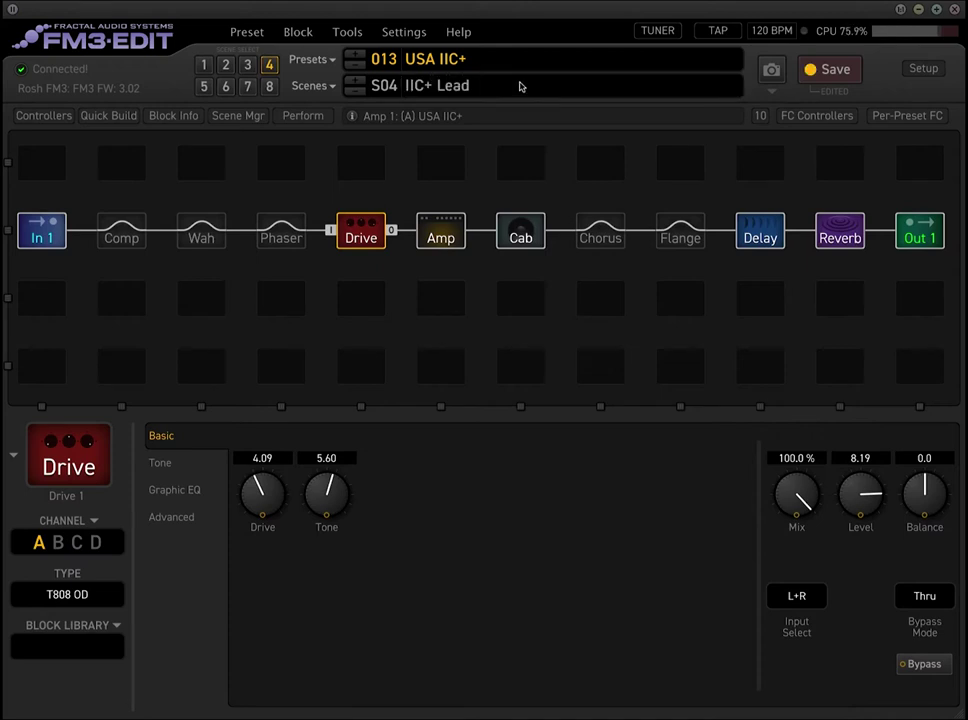
Save the USA IIC+ preset and switch back to scene 1.
click(810, 75)
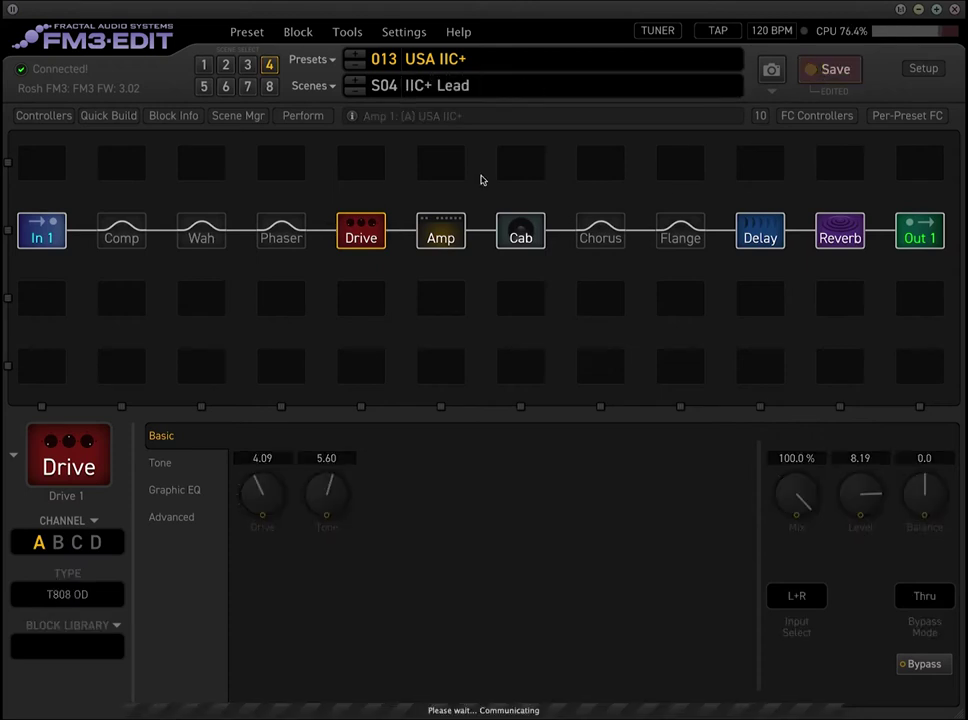
click(207, 65)
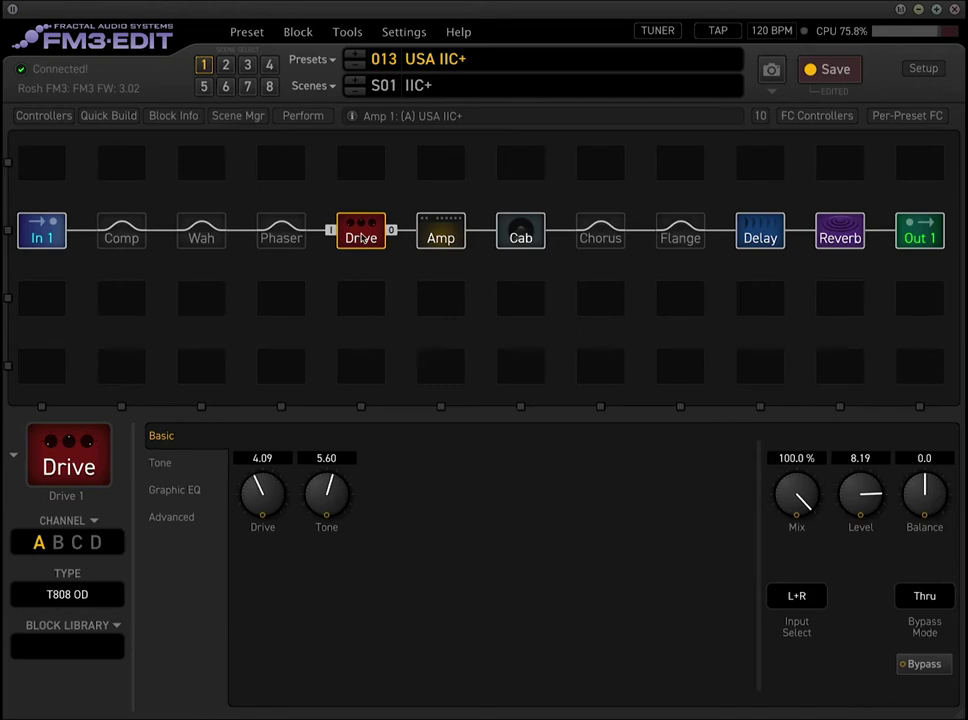
Bypass the Drive and Delay blocks in scene 1 and check scene 4.
click(766, 227)
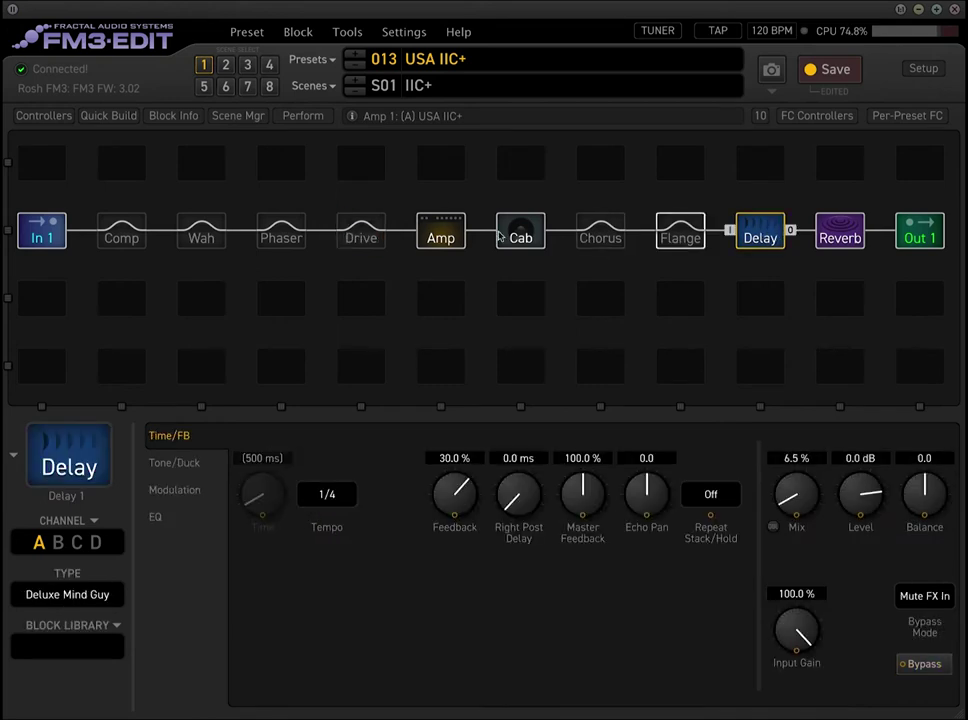
click(766, 227)
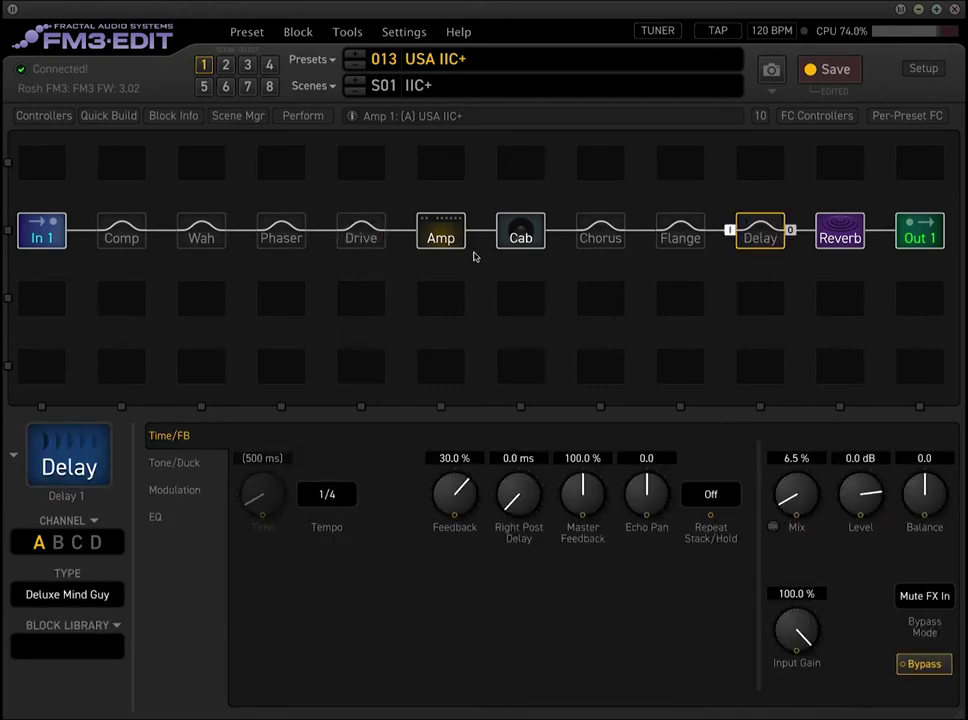
click(269, 66)
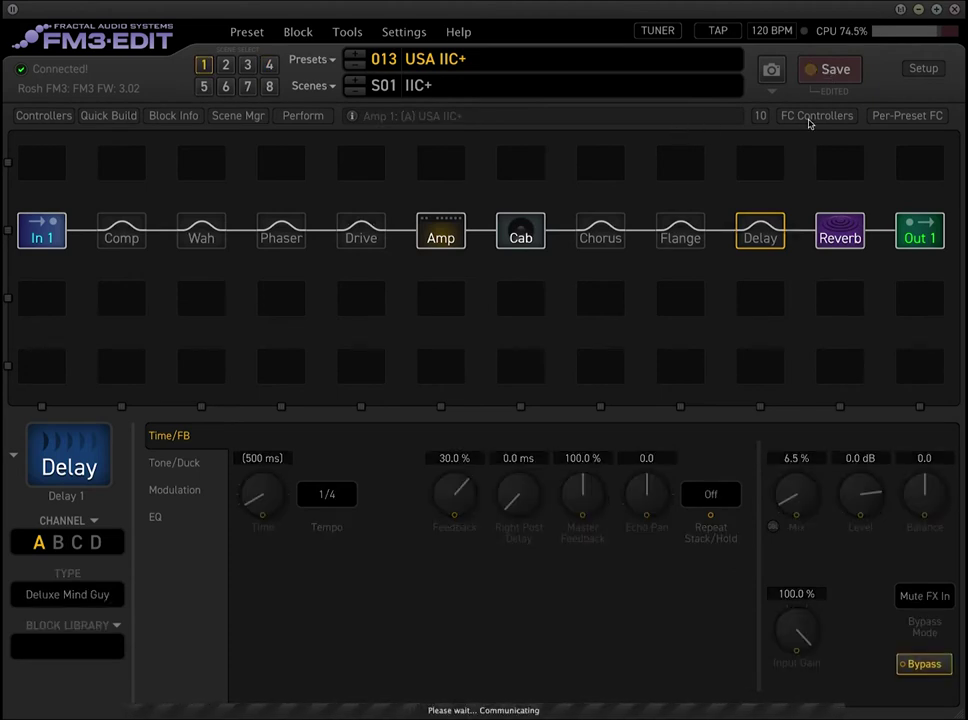
Open the FC controller settings and change switch 1's tap function for scenes to Toggle.
click(812, 116)
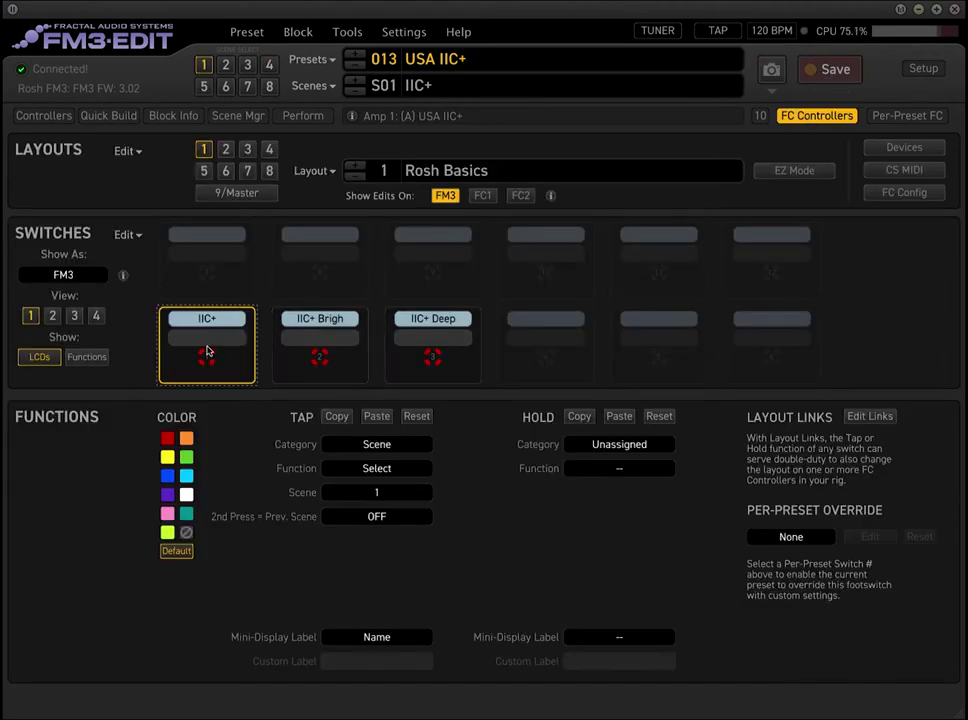
click(378, 478)
click(486, 498)
key(Down)
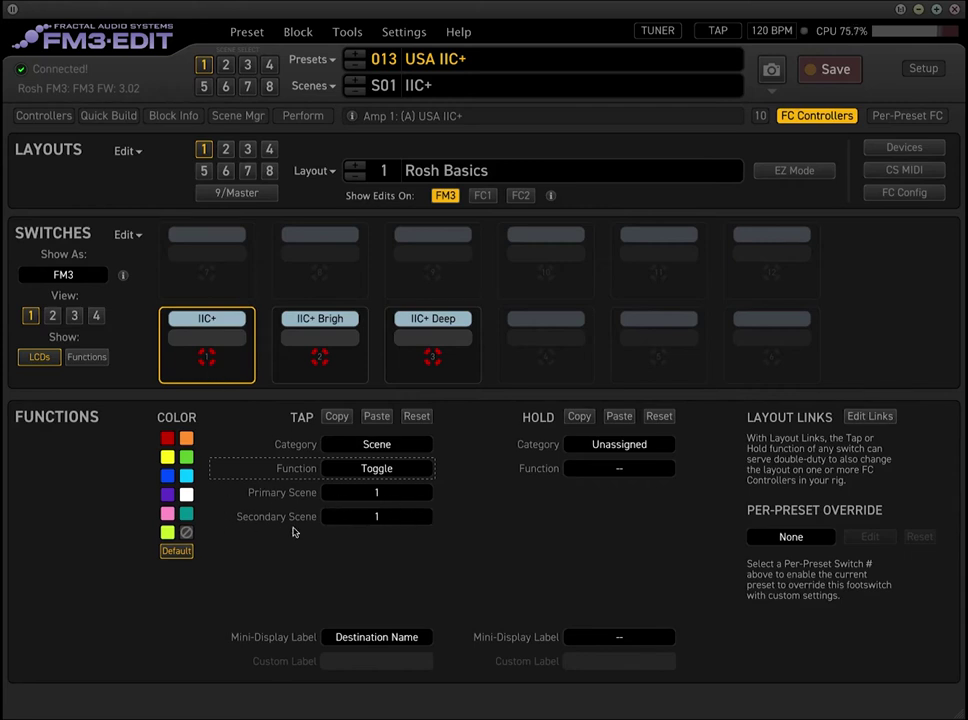
Check the preset's scene list and set switch 1's secondary scene to 4.
click(400, 520)
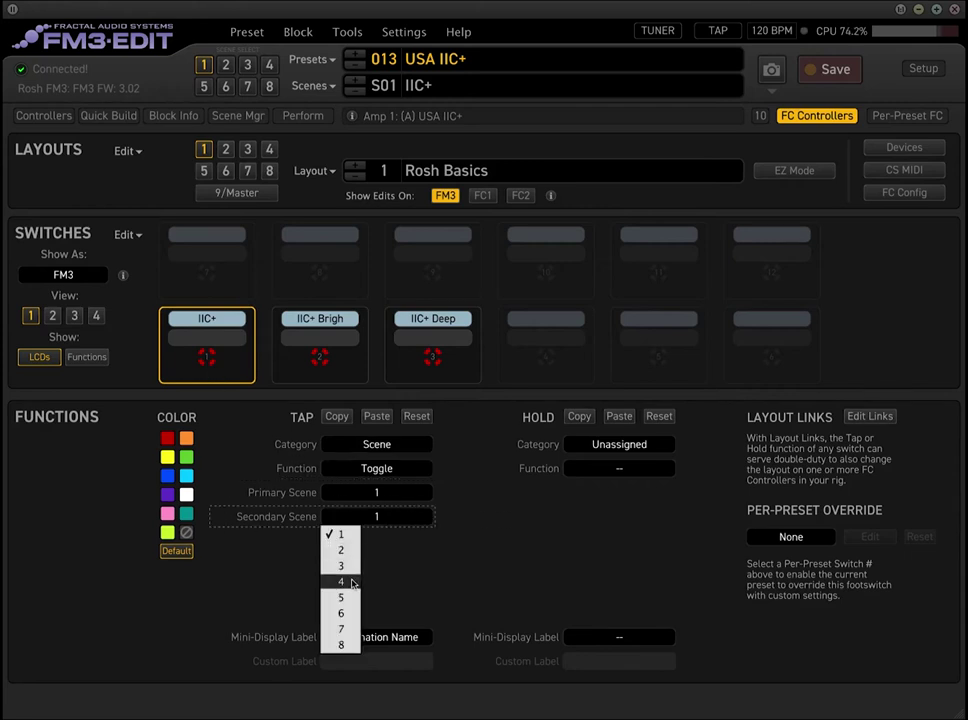
click(318, 61)
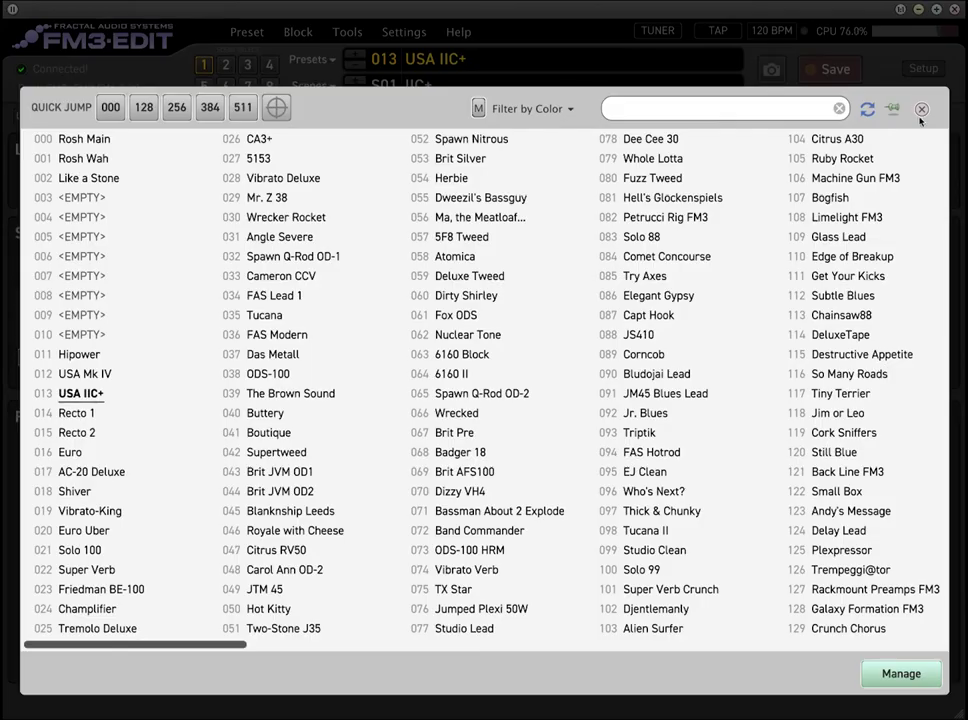
click(921, 109)
click(315, 86)
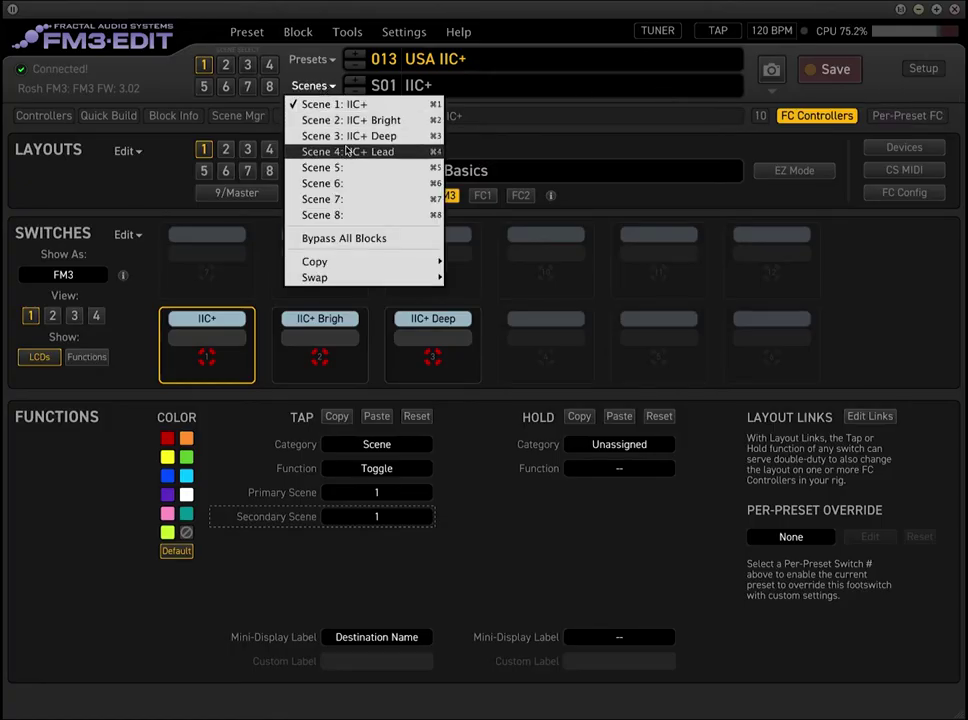
click(572, 578)
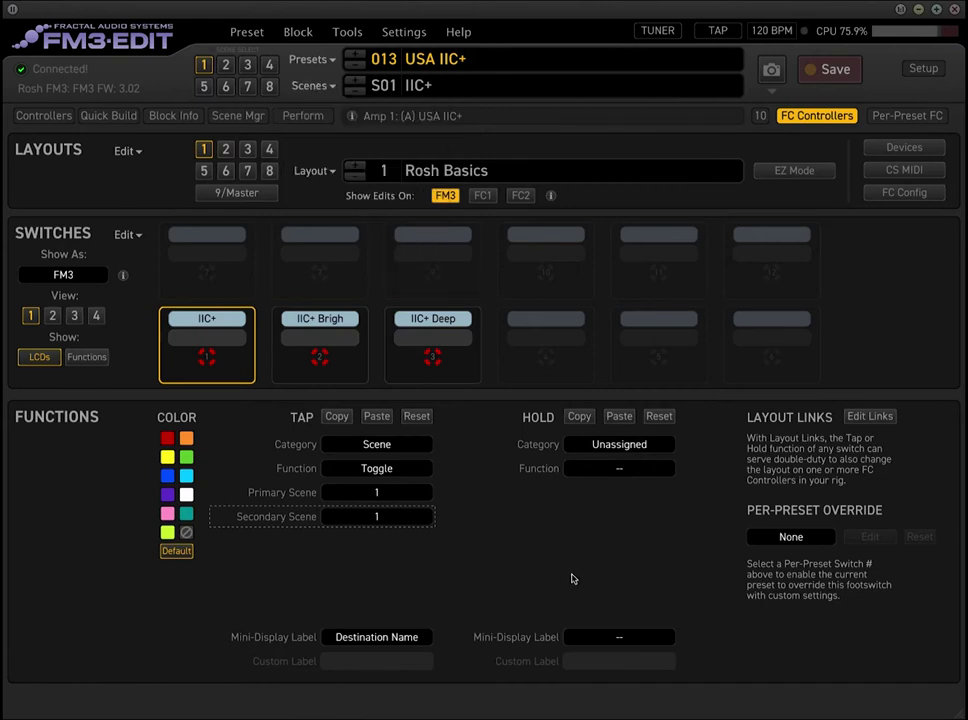
click(378, 520)
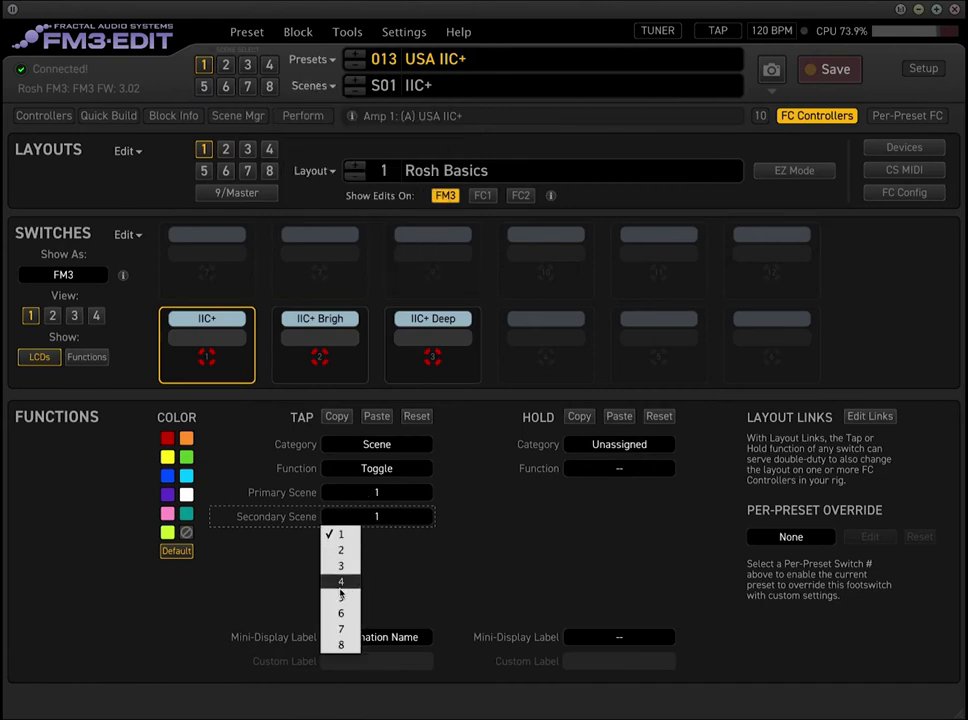
key(Escape)
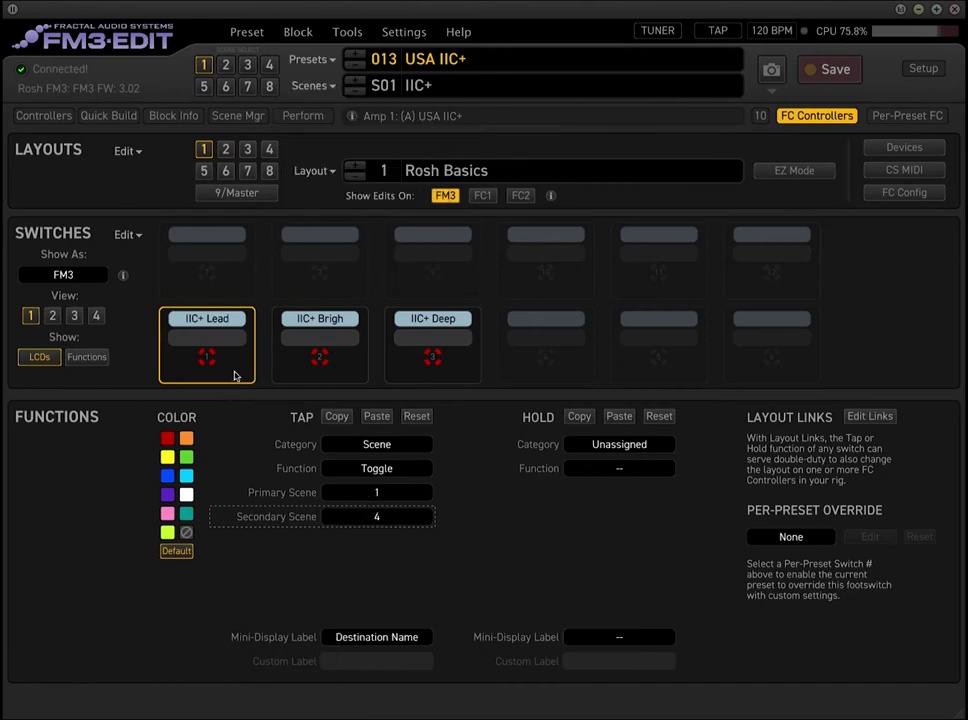
View scene 4 on the preset grid, return to the FC controller settings and set switch 1's secondary scene to 2.
click(801, 117)
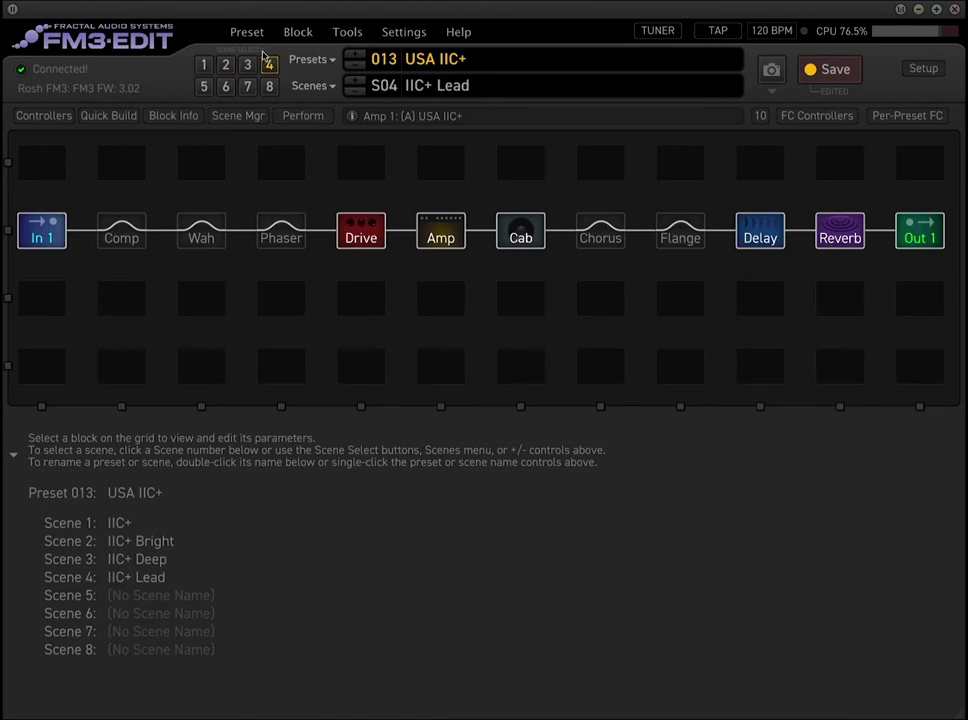
click(817, 115)
click(398, 519)
click(370, 549)
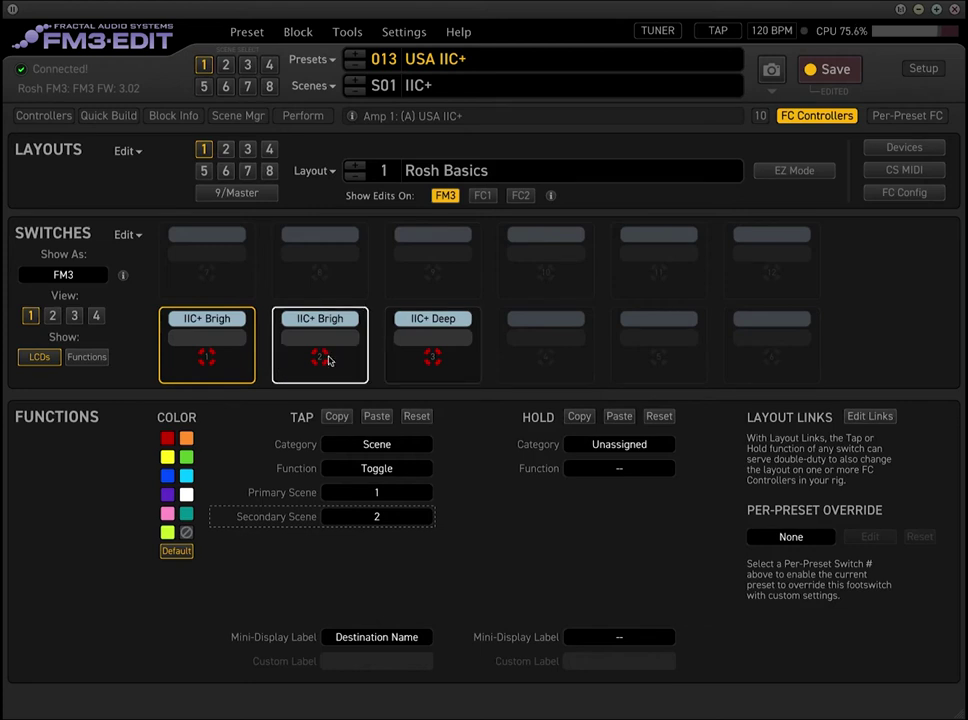
Reset footswitches 3, 2 and 1 of the Rosh Basics layout, confirming each reset.
click(459, 357)
right_click(404, 341)
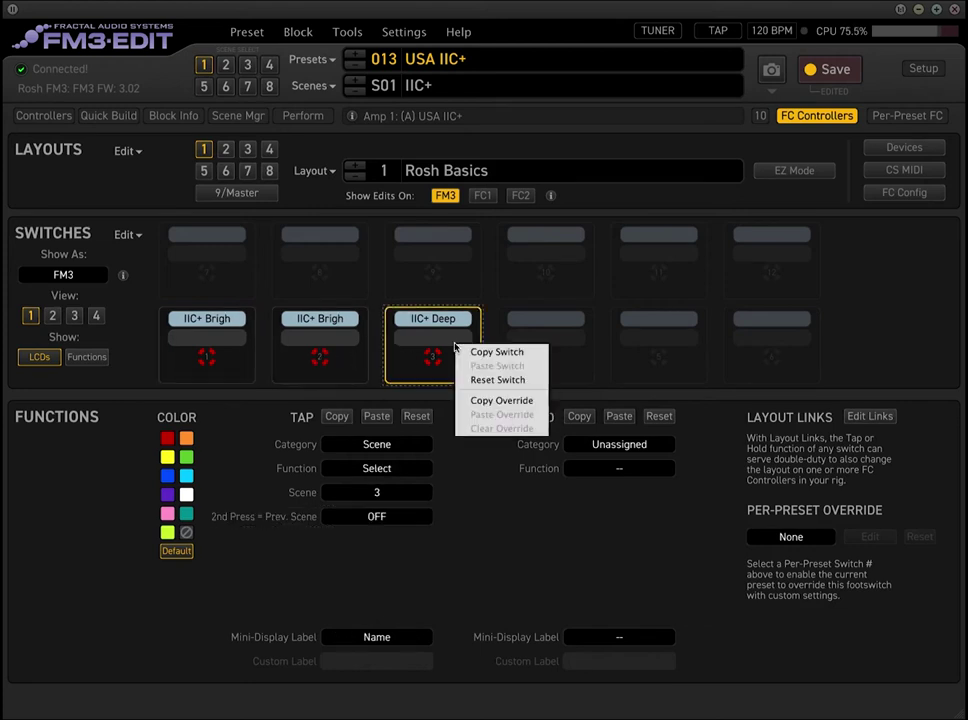
click(432, 378)
click(841, 304)
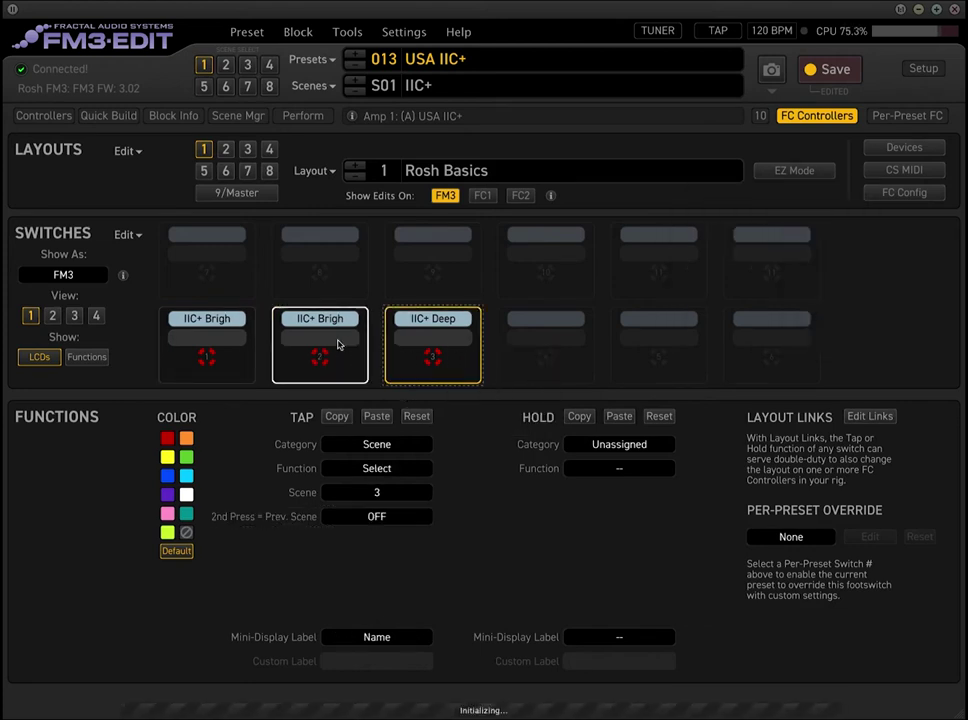
click(320, 341)
right_click(322, 344)
click(365, 379)
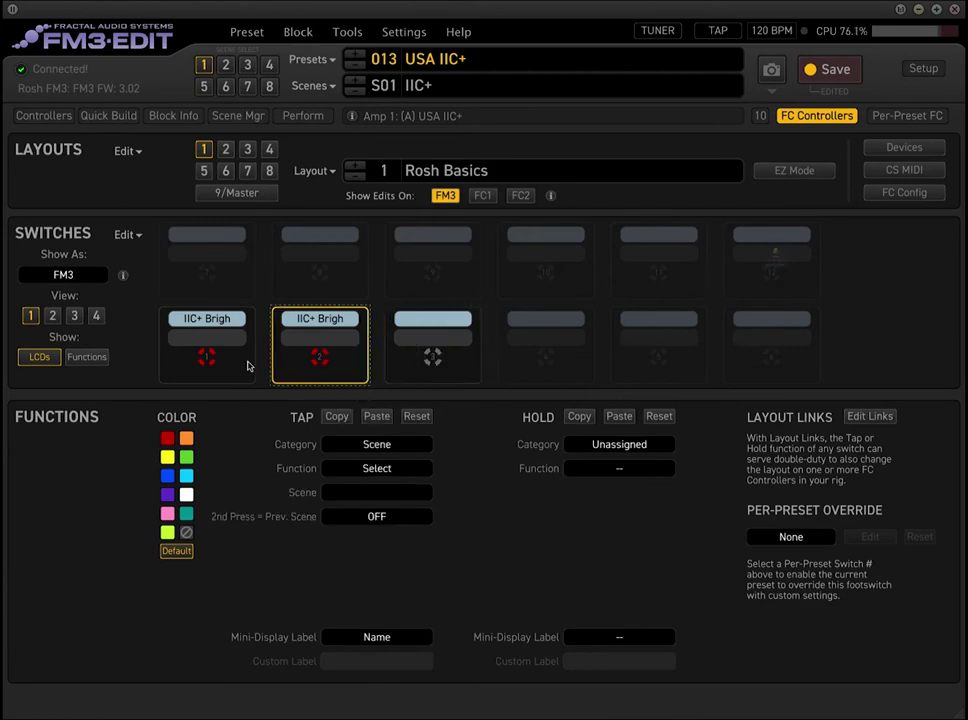
click(804, 307)
right_click(210, 358)
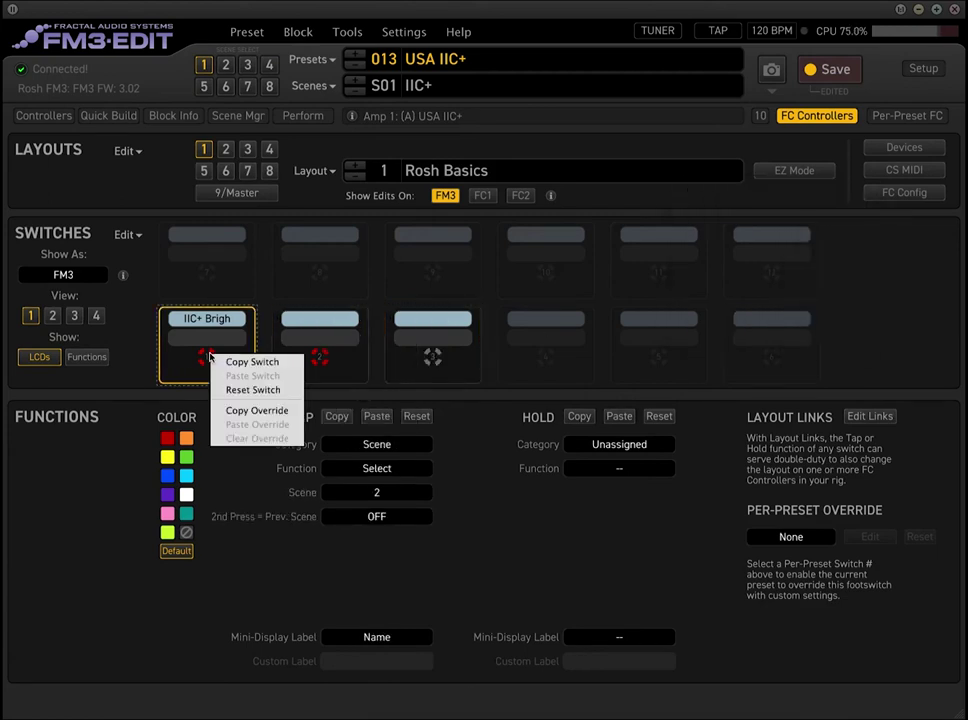
click(212, 391)
click(815, 308)
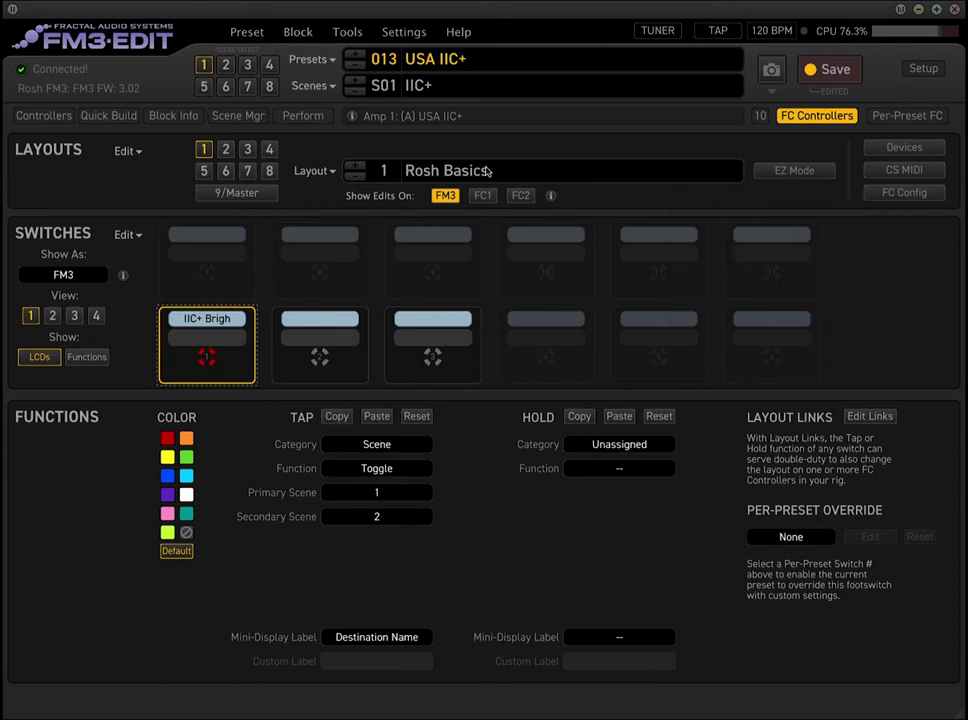
Review the preset's scene list and scene 1's name, and inspect the assignments of switches 2 and 3.
click(318, 87)
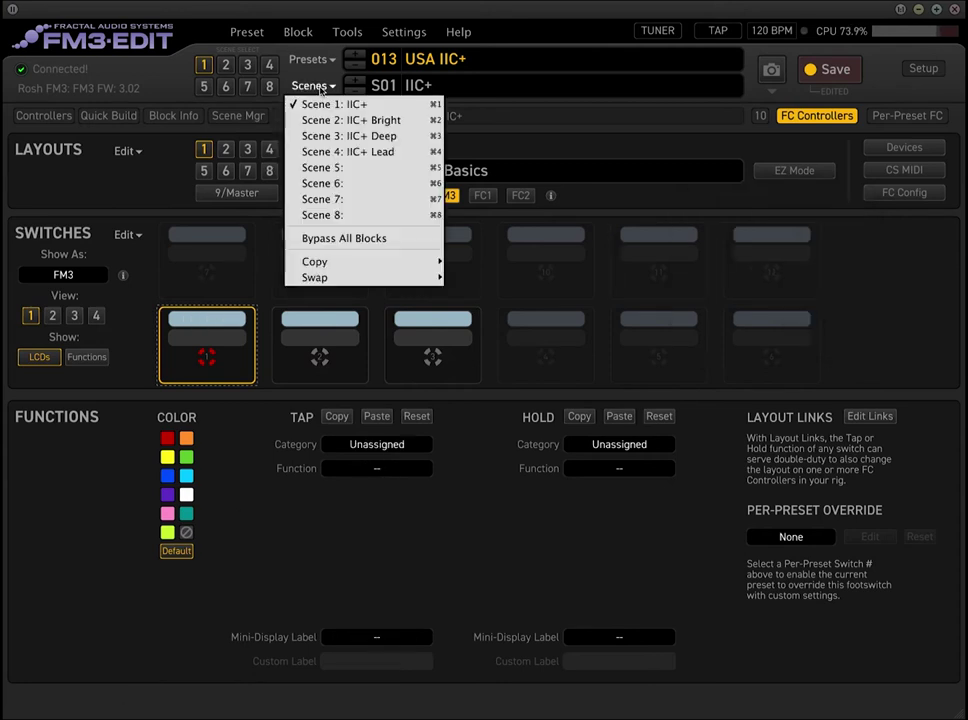
click(510, 89)
double_click(488, 86)
click(502, 86)
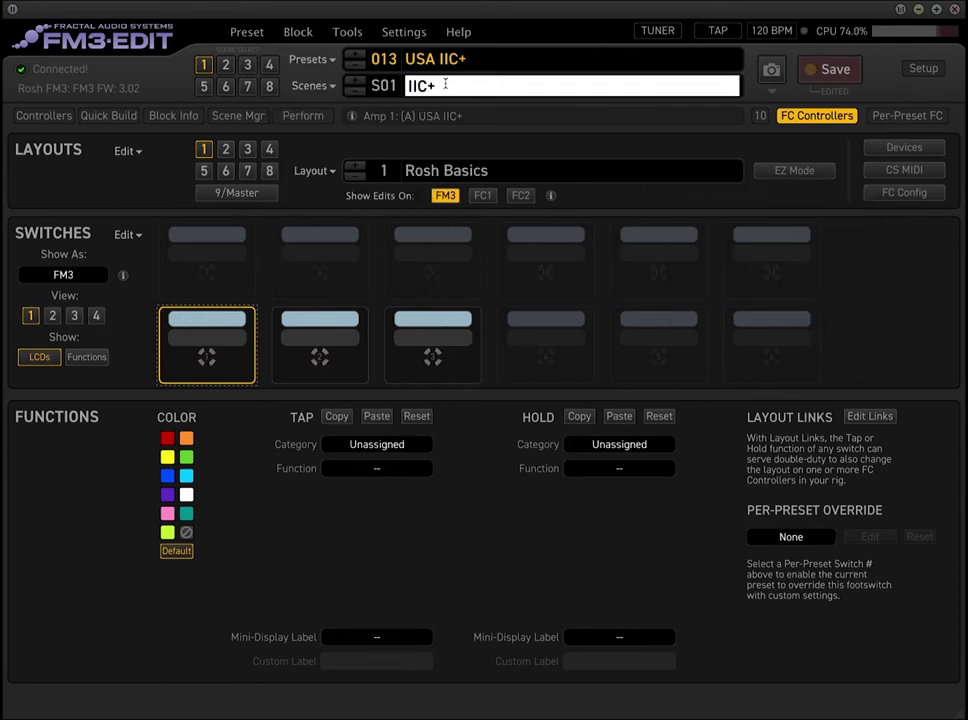
key(Return)
click(318, 86)
click(540, 501)
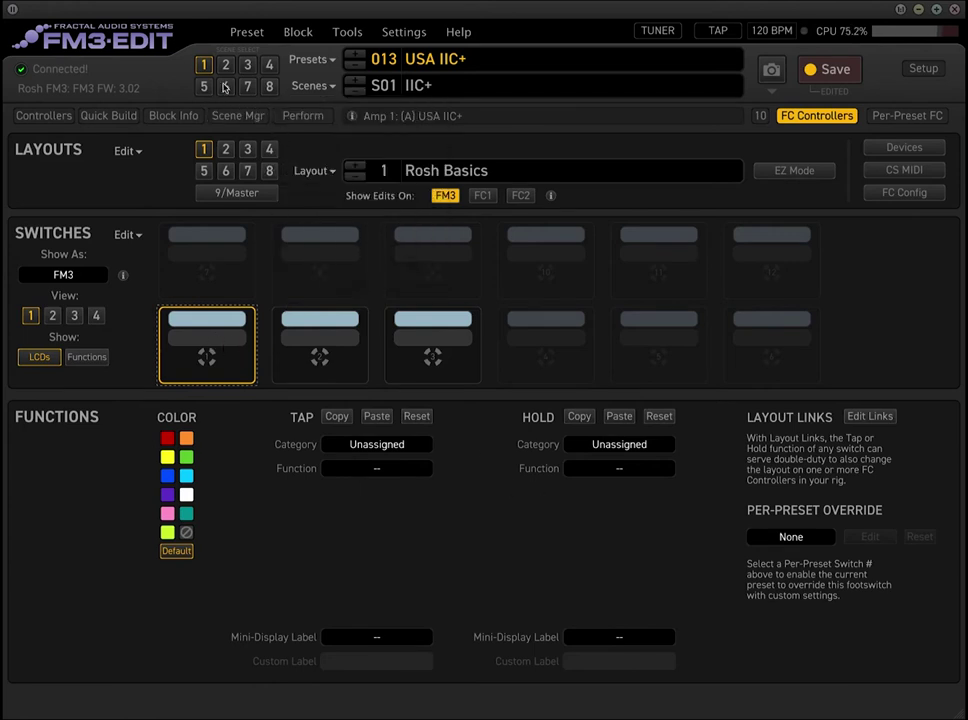
click(319, 342)
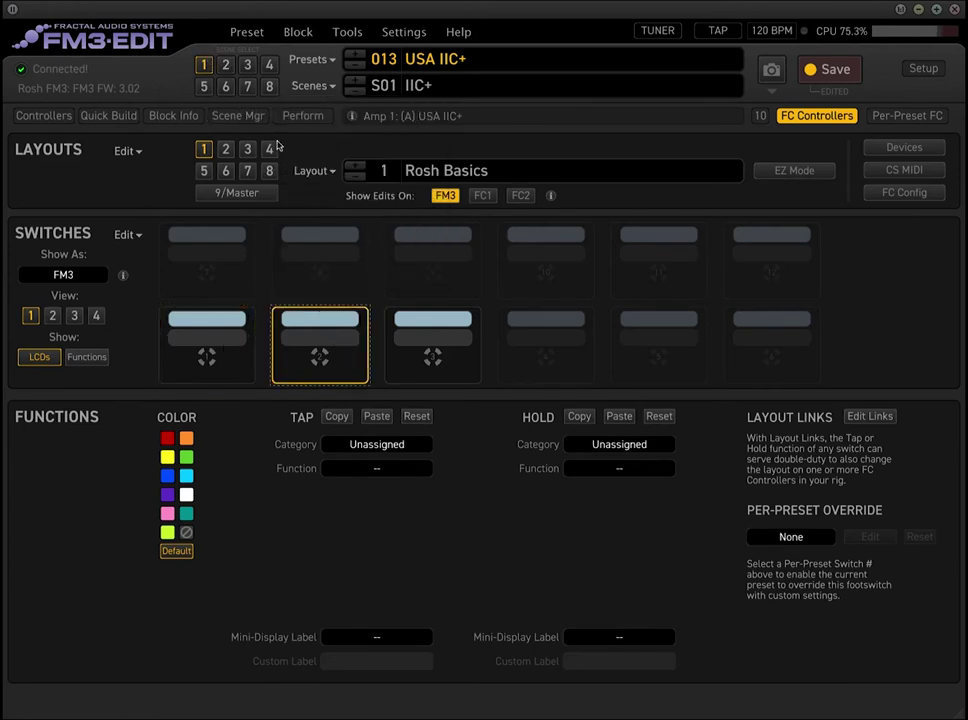
click(455, 346)
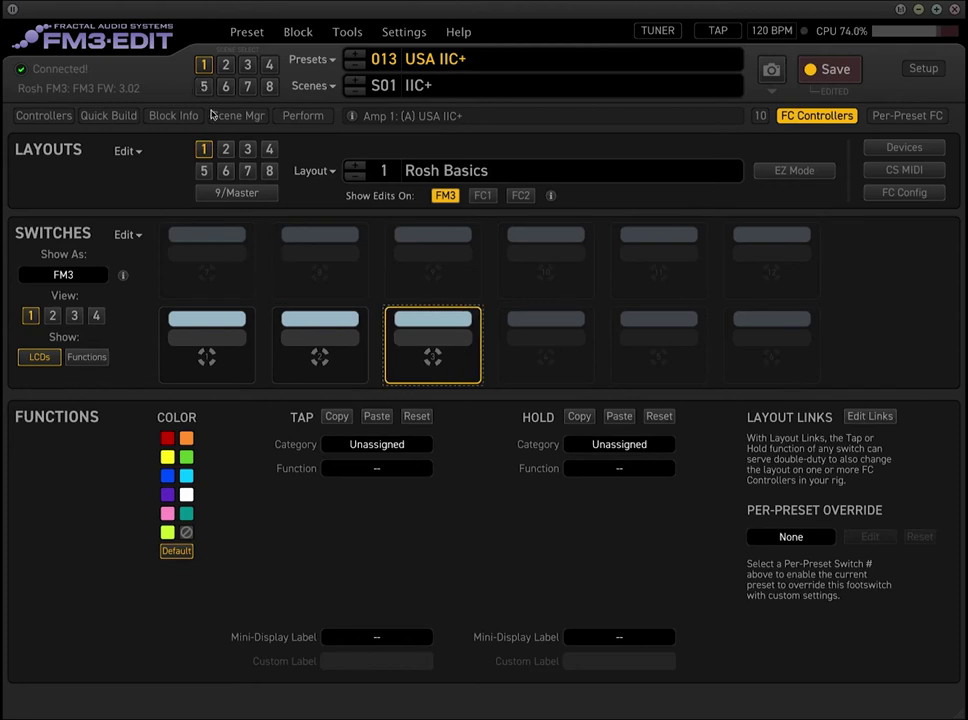
Assign switch 1's tap to the Scene category with the Toggle function, primary scene 1 and secondary scene 2.
click(207, 350)
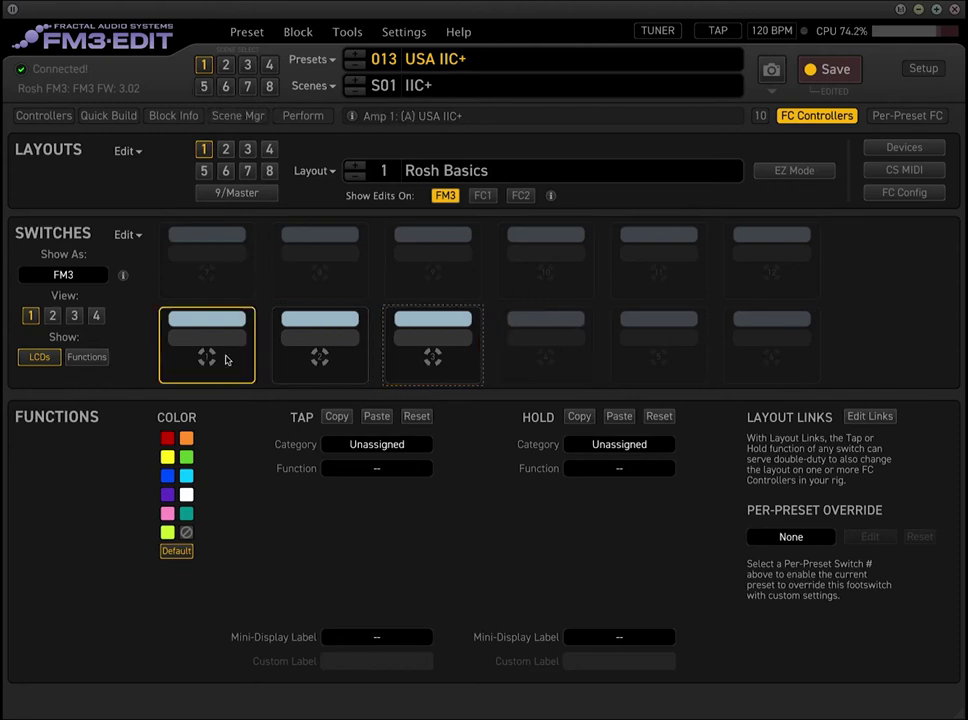
click(352, 446)
click(385, 510)
click(394, 480)
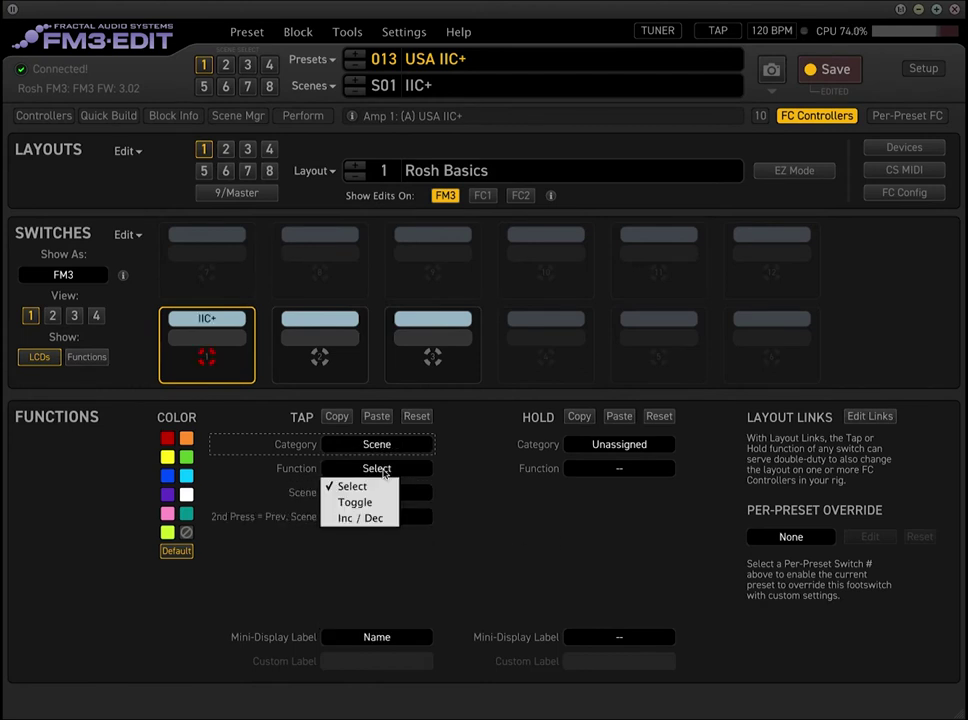
click(501, 508)
key(Down)
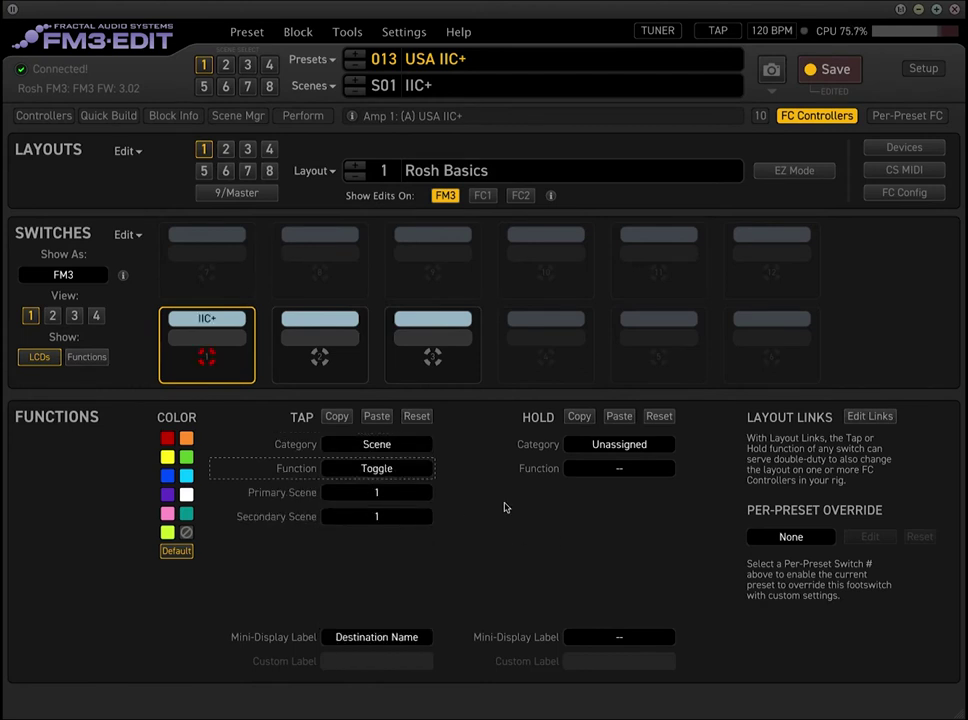
click(376, 516)
click(346, 532)
key(Down)
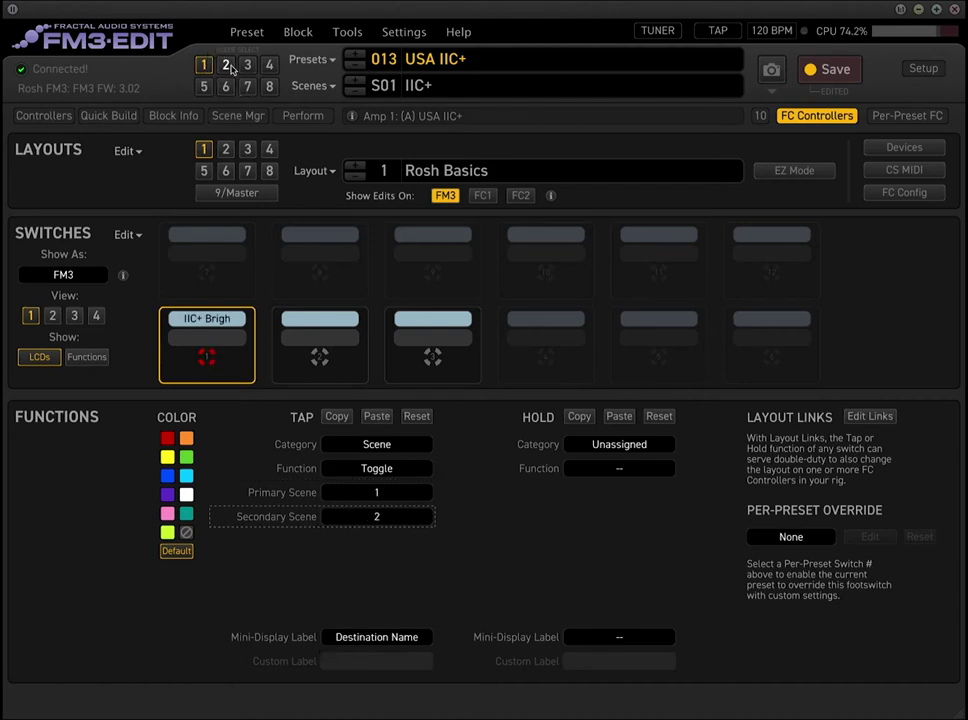
Assign switch 2's tap to the Scene category with the Toggle function, primary scene 3 and secondary scene 4.
click(320, 355)
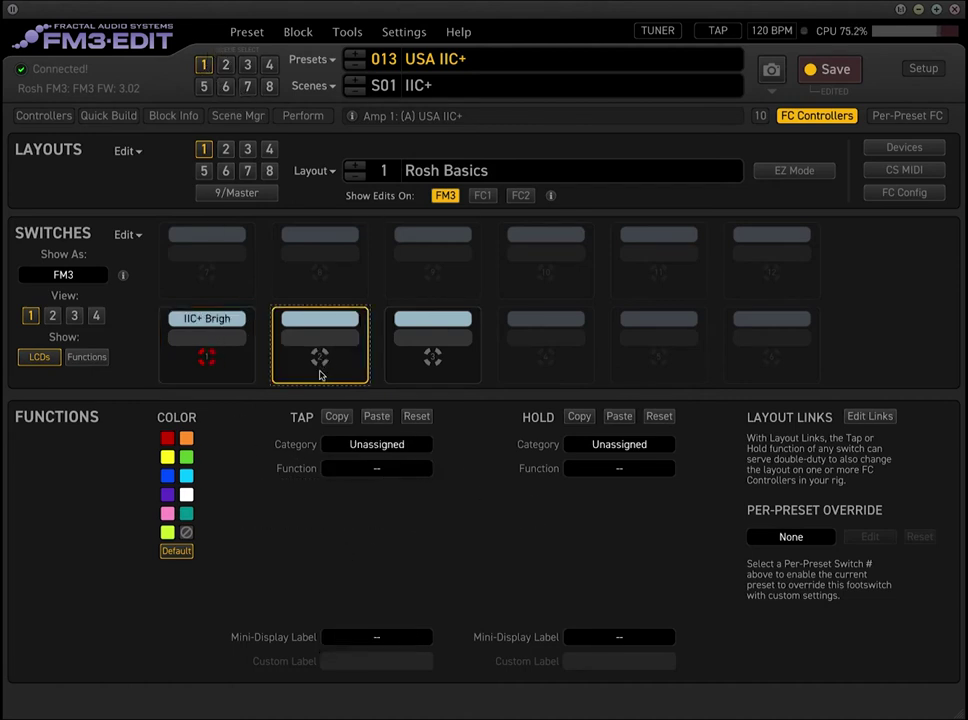
click(370, 449)
click(376, 512)
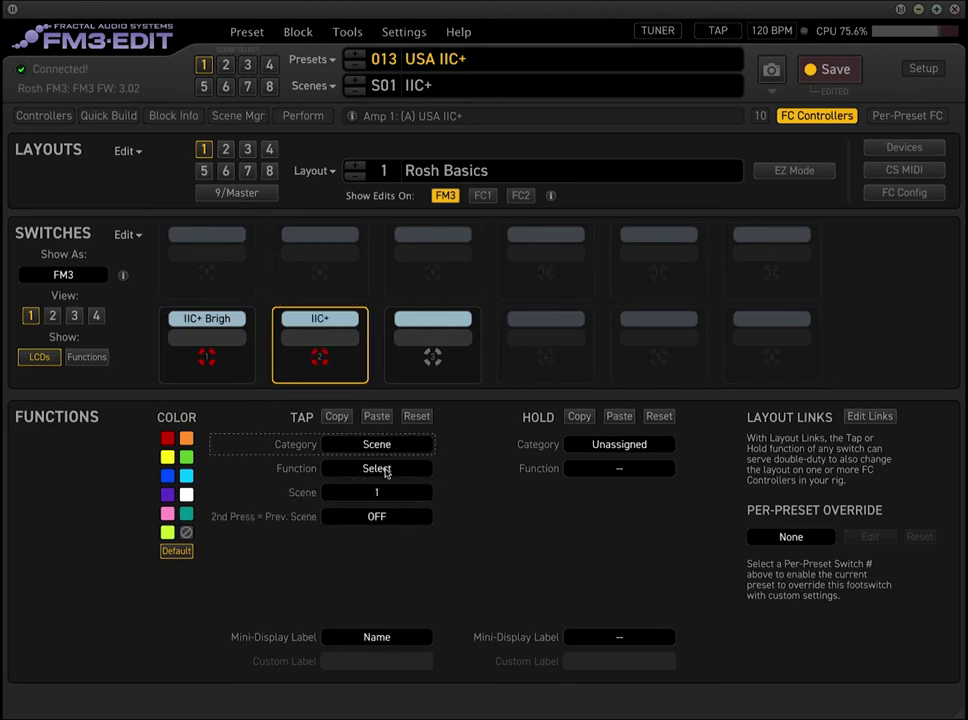
click(386, 470)
click(370, 487)
click(389, 516)
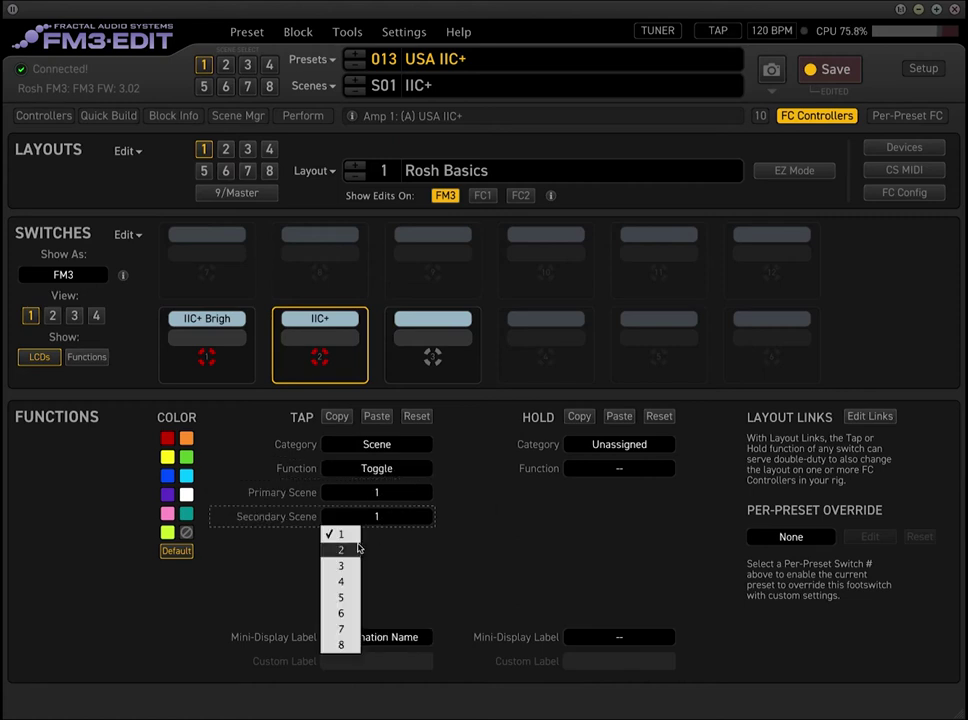
click(345, 572)
click(383, 493)
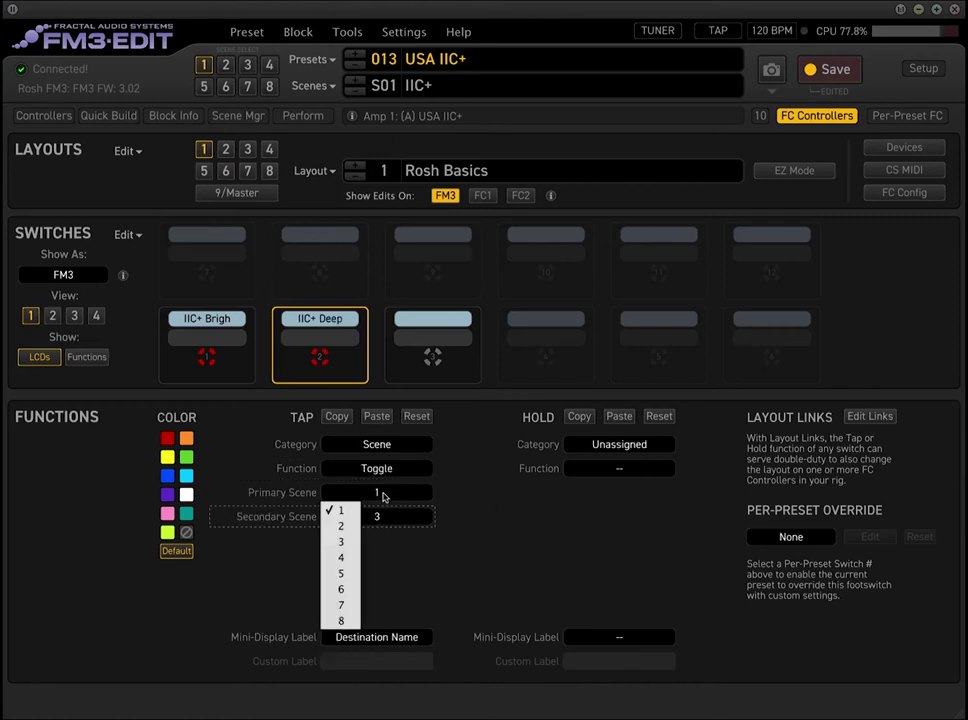
click(345, 543)
click(383, 520)
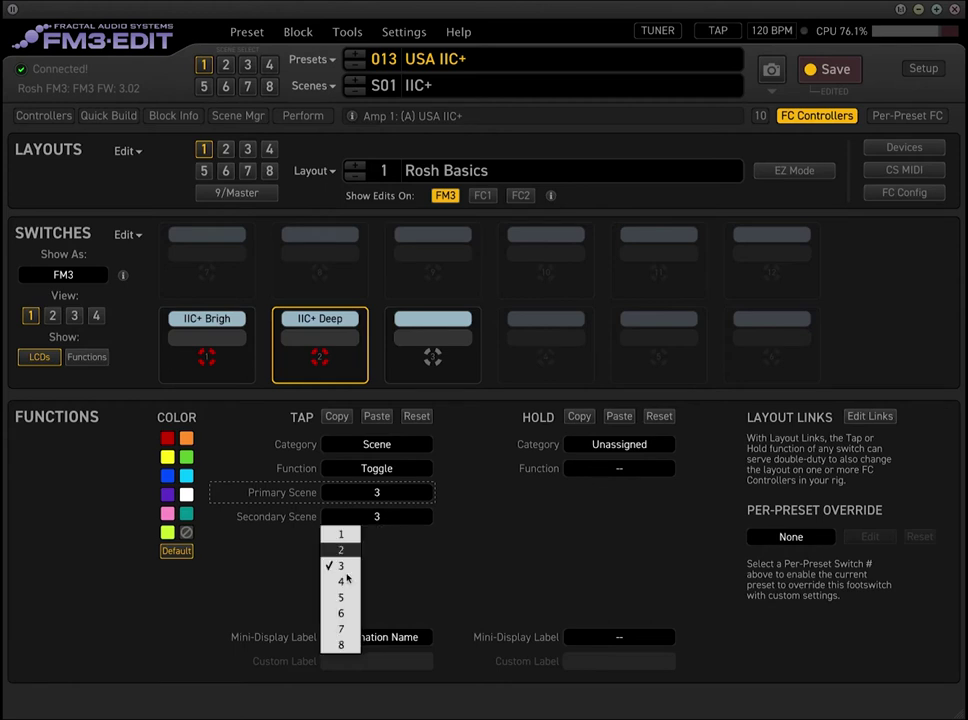
click(402, 561)
Assign switch 3's tap to the Scene category with the Toggle function, primary scene 5 and secondary scene 6.
click(432, 352)
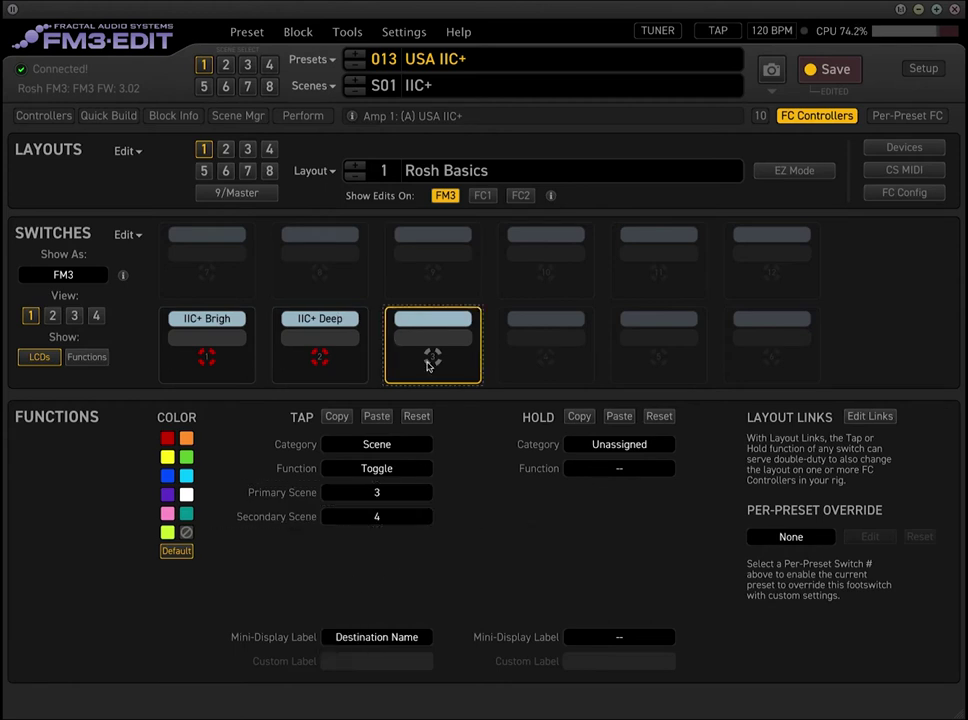
click(381, 446)
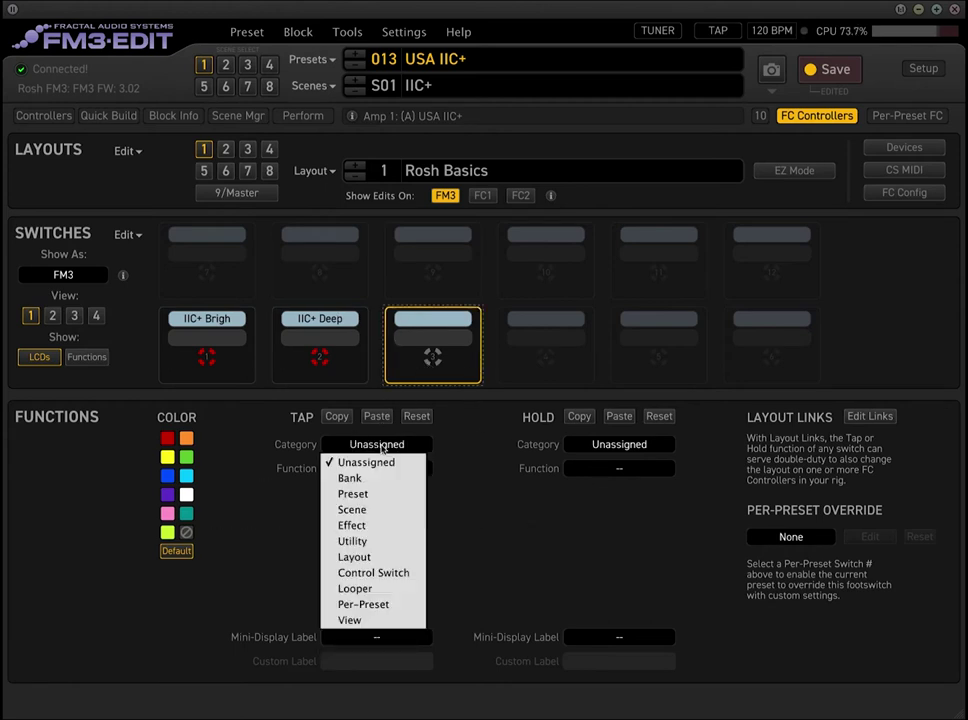
click(370, 509)
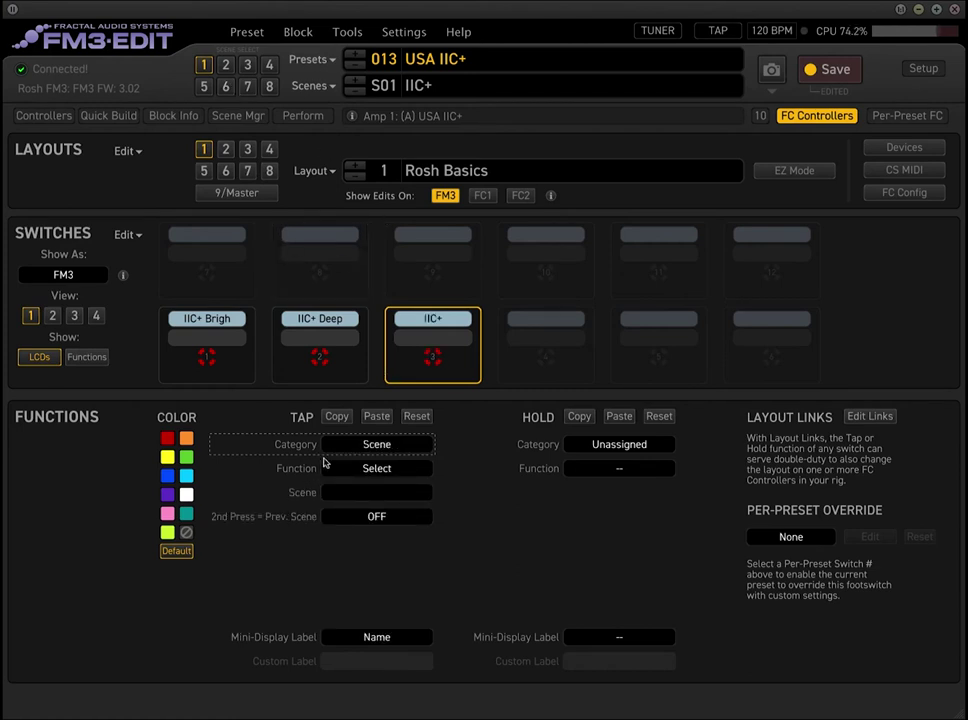
click(379, 470)
click(380, 500)
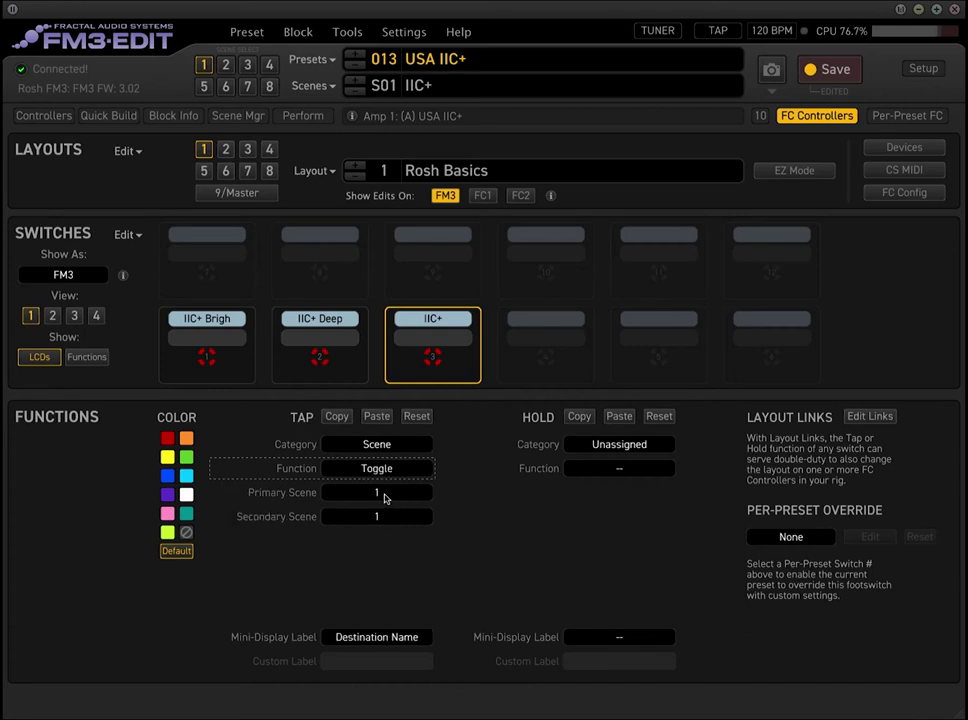
click(376, 497)
click(384, 538)
click(383, 525)
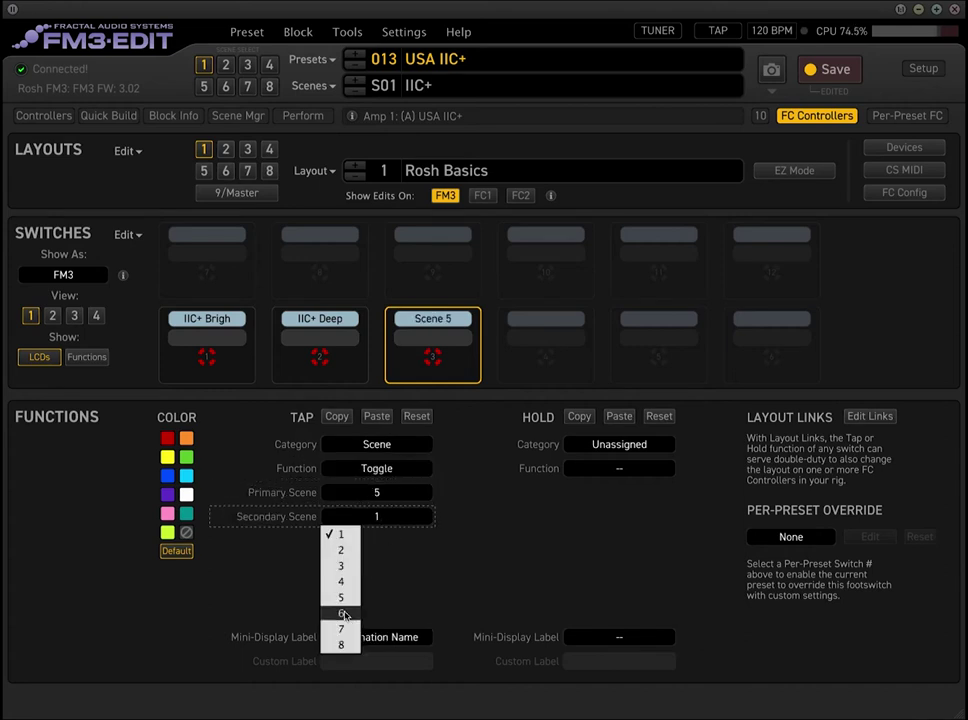
click(406, 547)
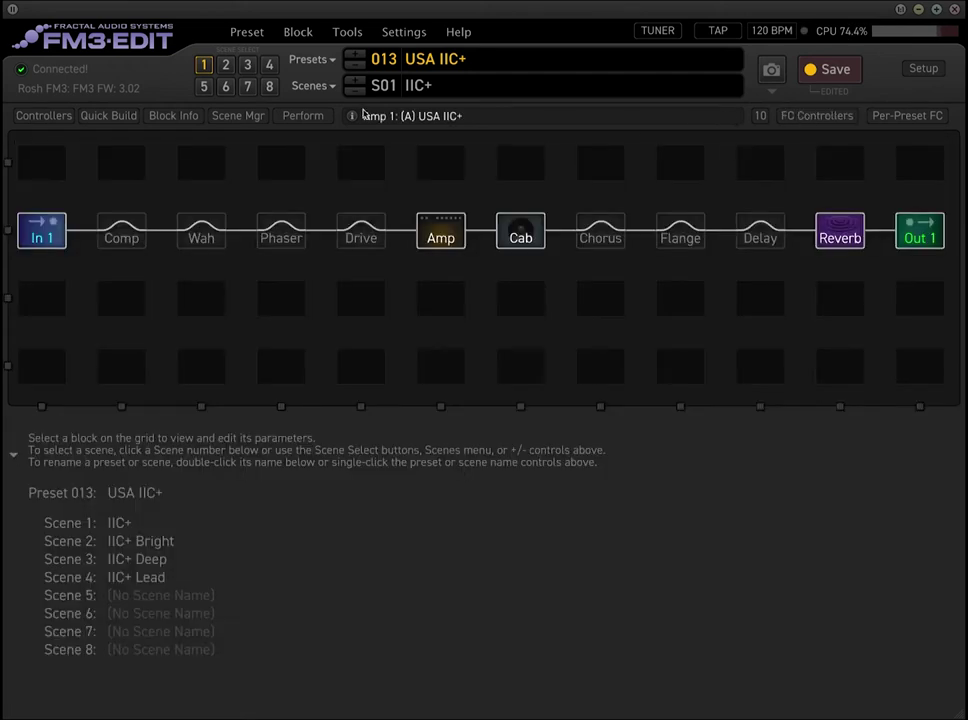
Switch to scene 5 of the USA IIC+ preset and name it "High gain".
click(312, 85)
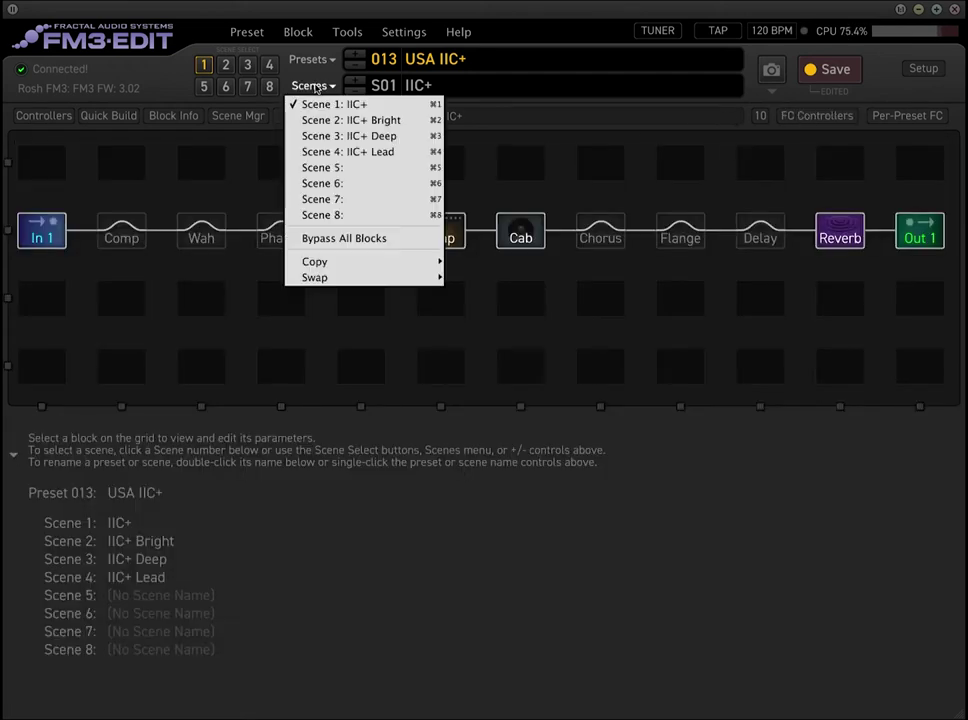
click(351, 172)
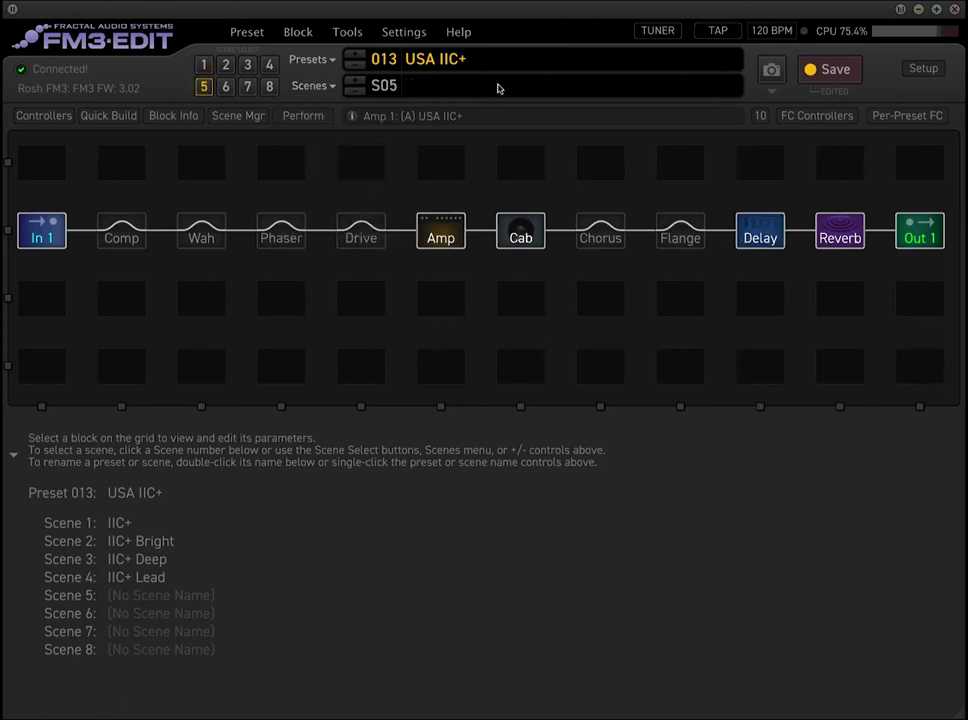
click(497, 85)
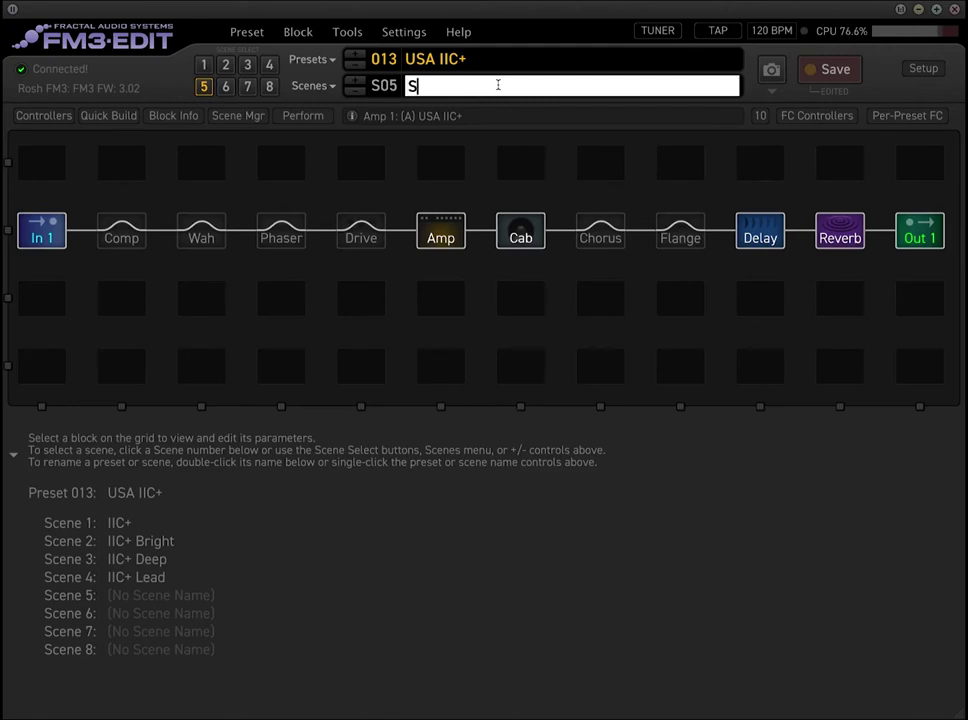
text(High gain)
key(Return)
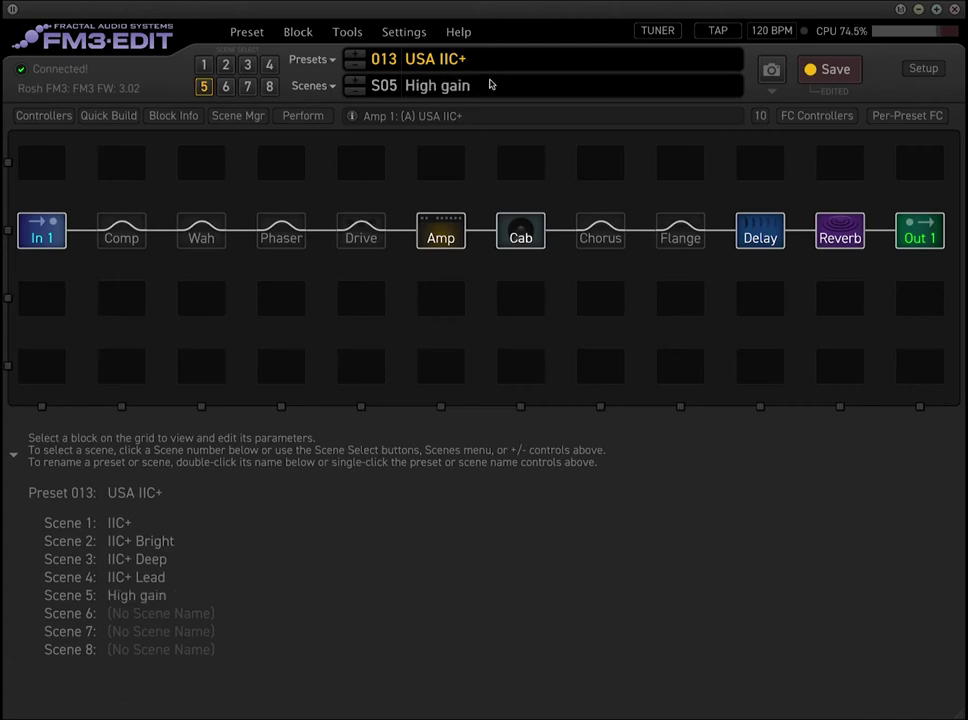
Switch to scene 6, name it "High gain Lead" and engage its Drive block.
click(225, 87)
click(487, 90)
text(H)
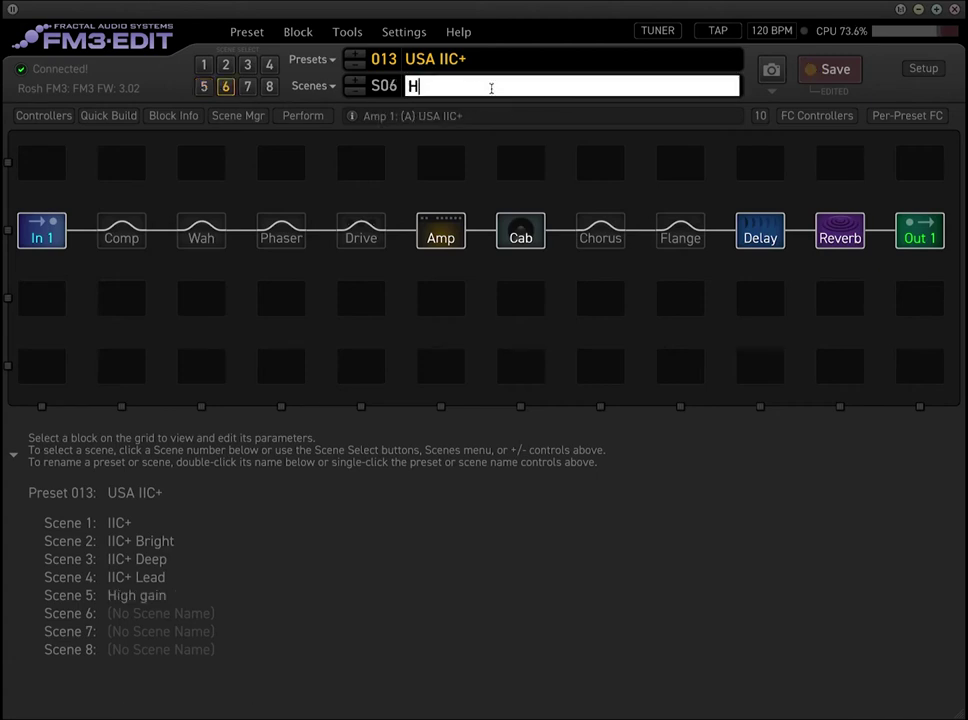
text(igh gain Lead)
key(Return)
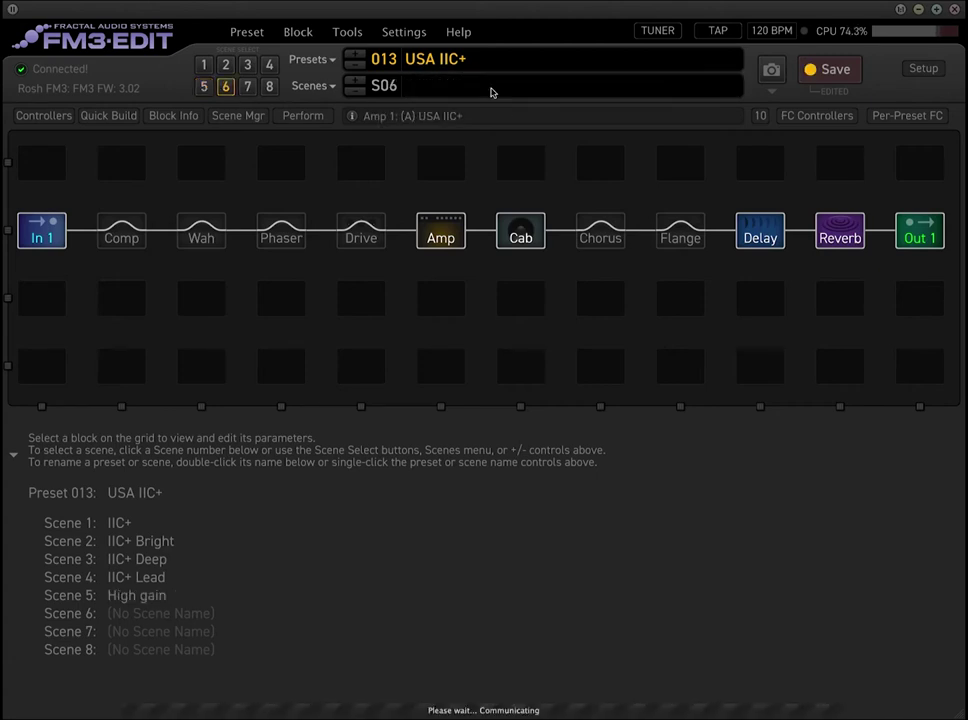
click(352, 233)
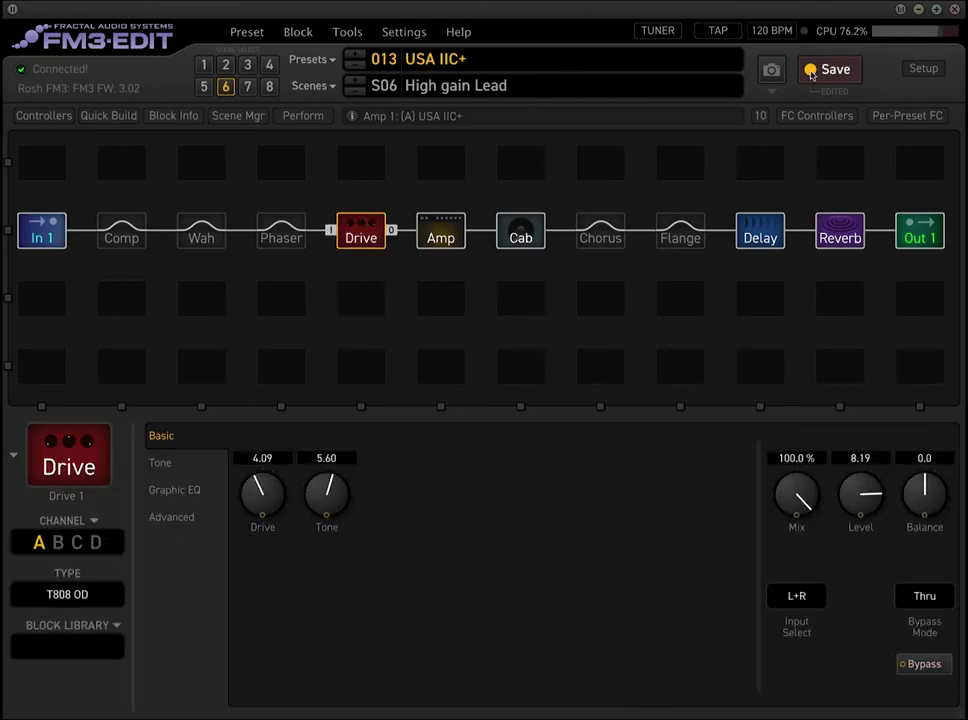
Go through the preset's scenes and examine which blocks are active and the Amp block's channel and settings.
click(206, 65)
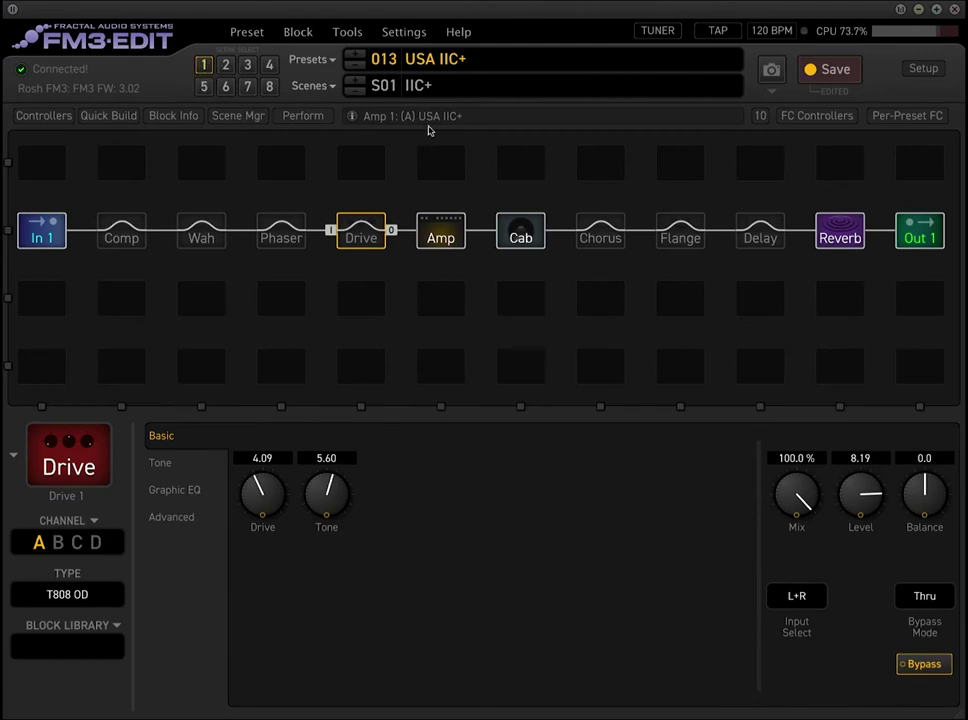
click(224, 67)
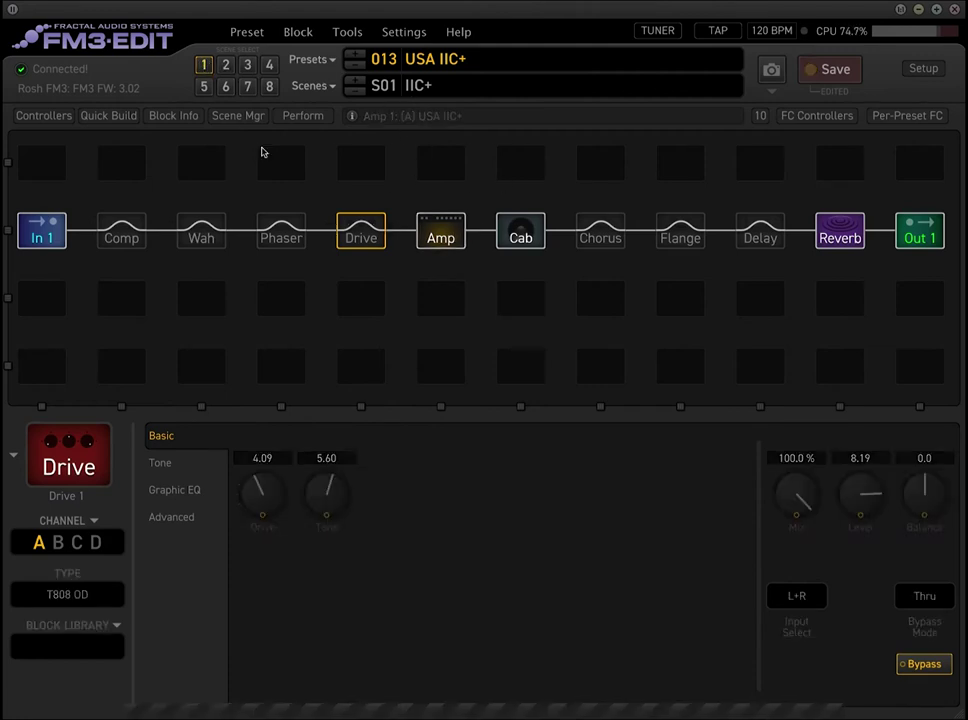
click(445, 240)
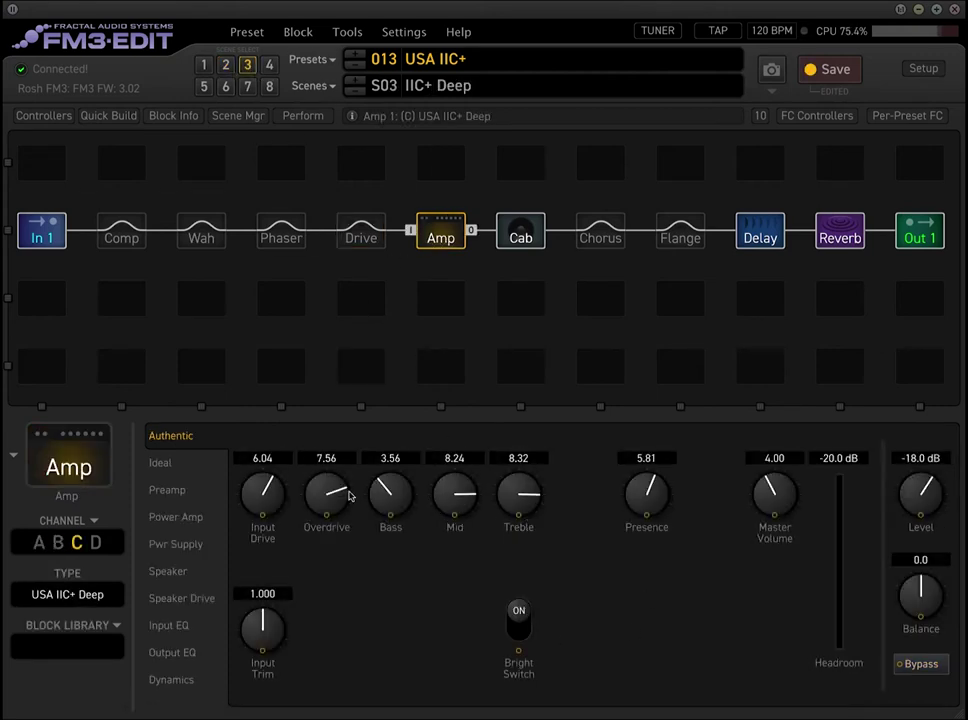
click(160, 463)
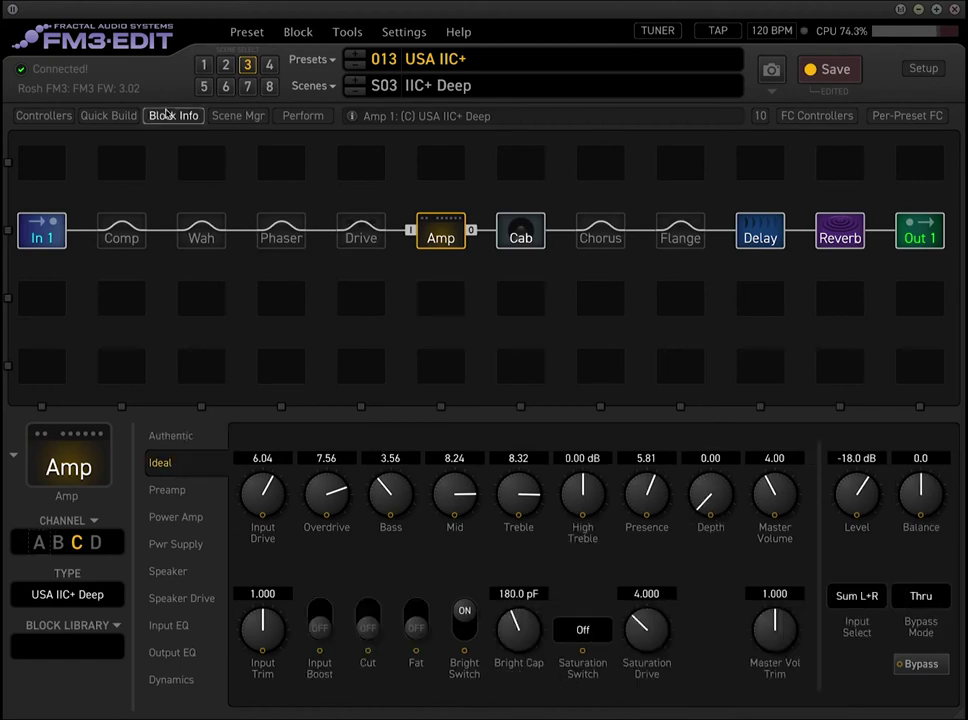
click(269, 64)
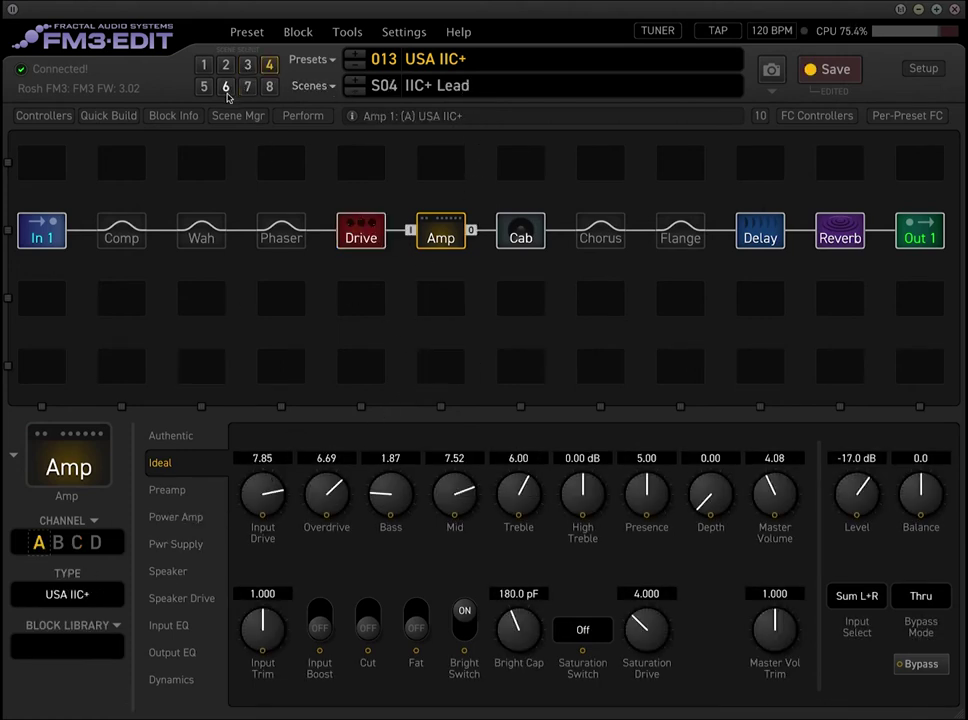
click(172, 436)
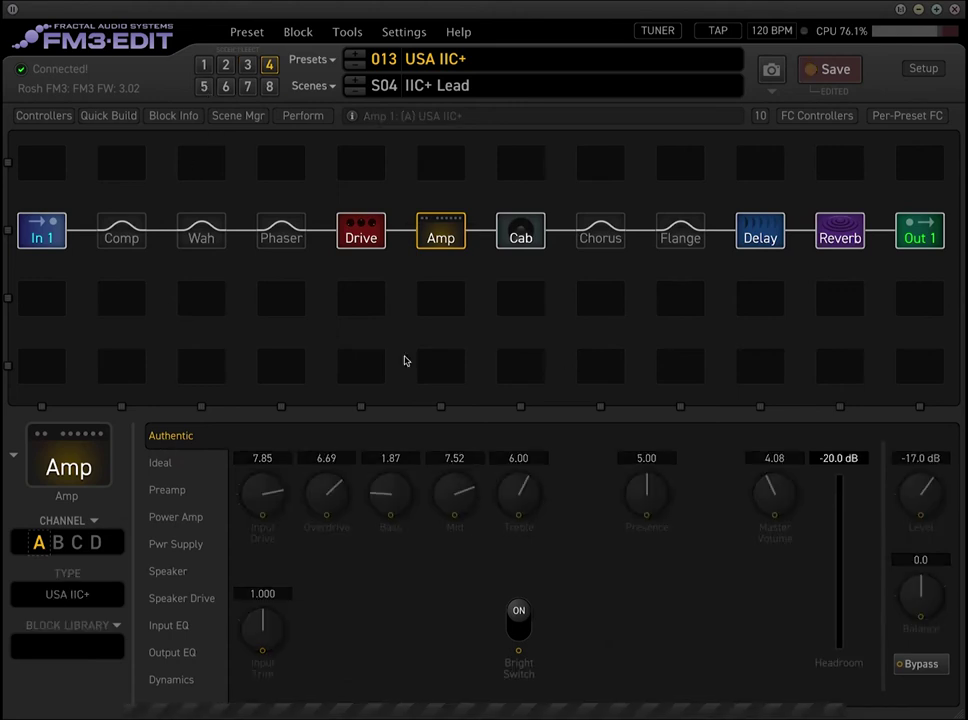
click(204, 86)
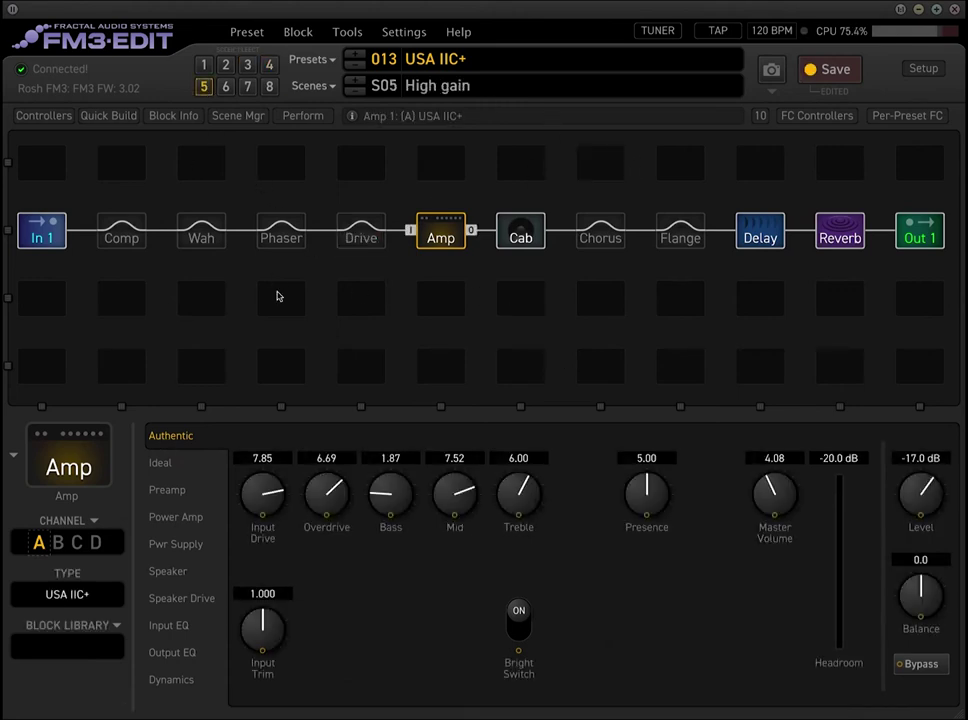
click(226, 88)
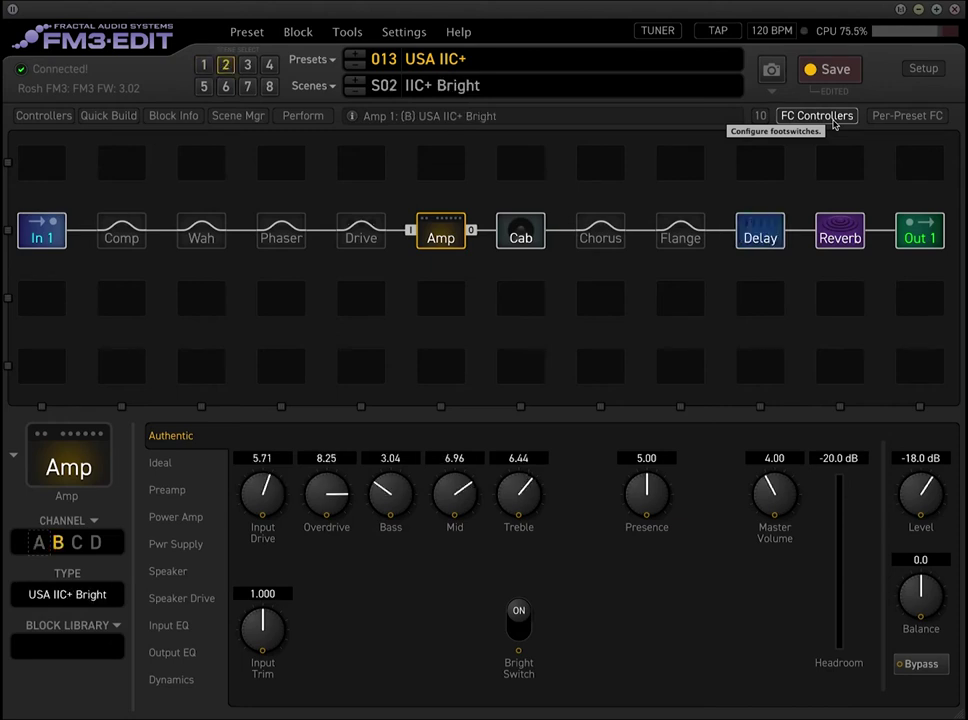
Compare the footswitch labels in the Rosh Basics layout with the scenes and active blocks on the grid.
click(838, 120)
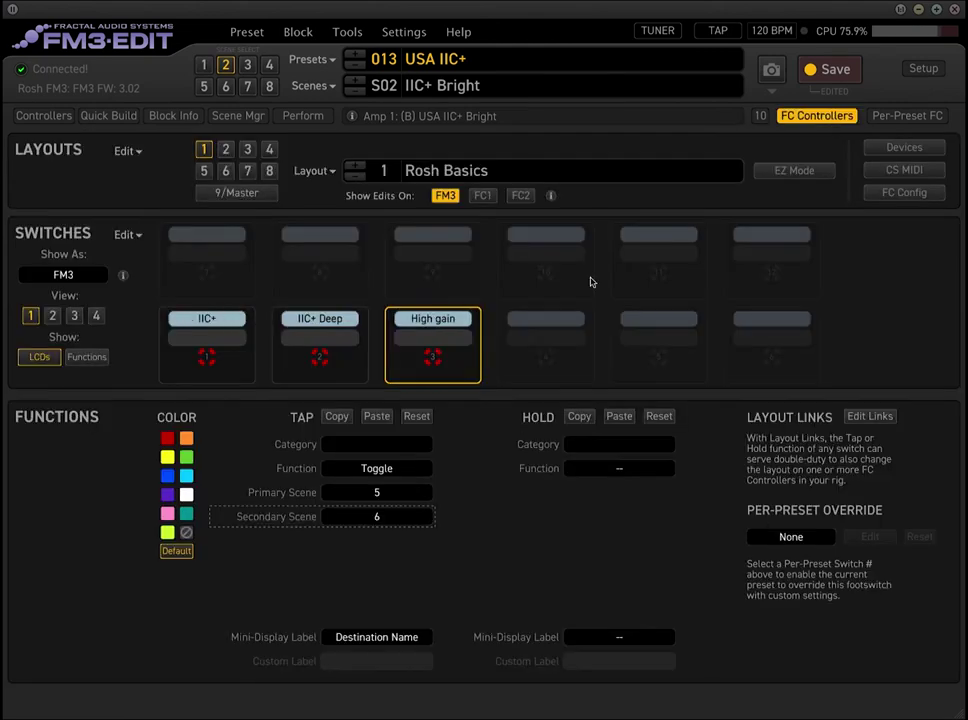
click(824, 118)
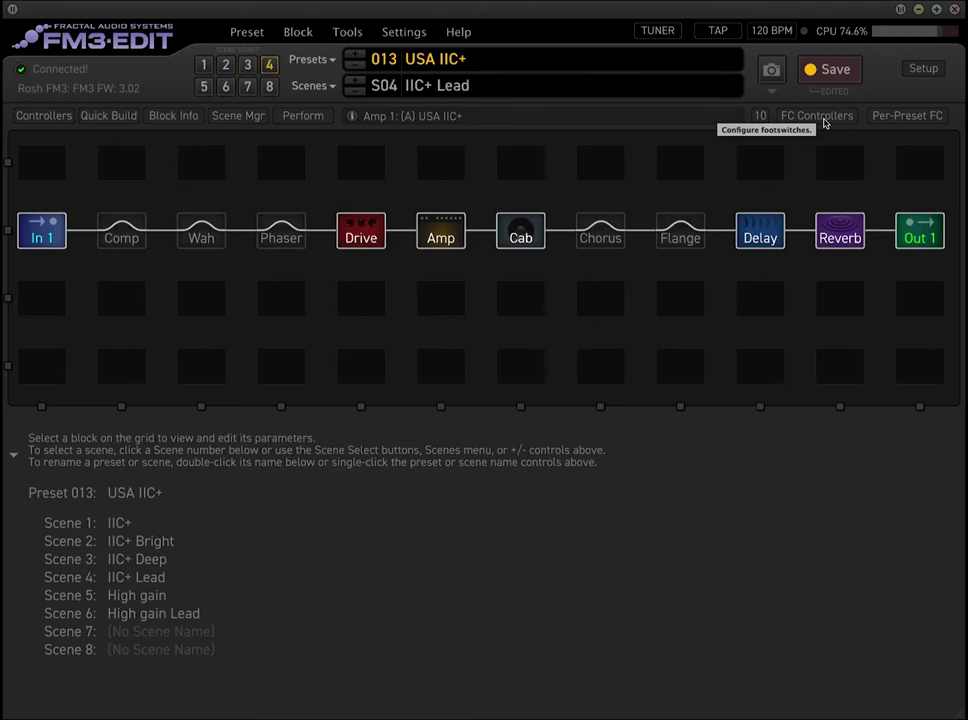
click(818, 116)
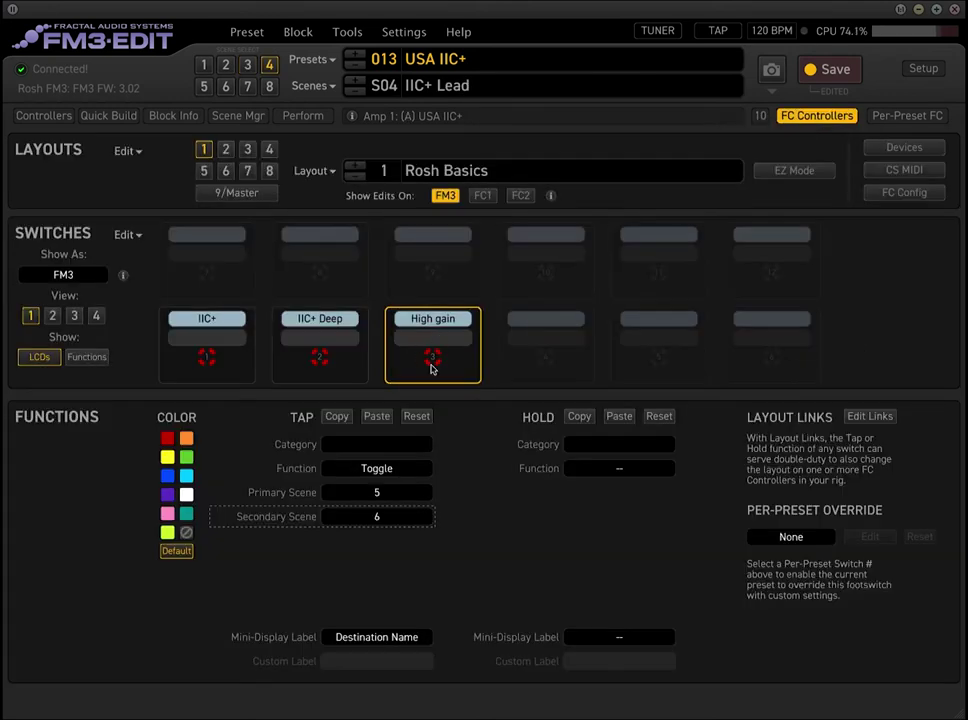
click(818, 117)
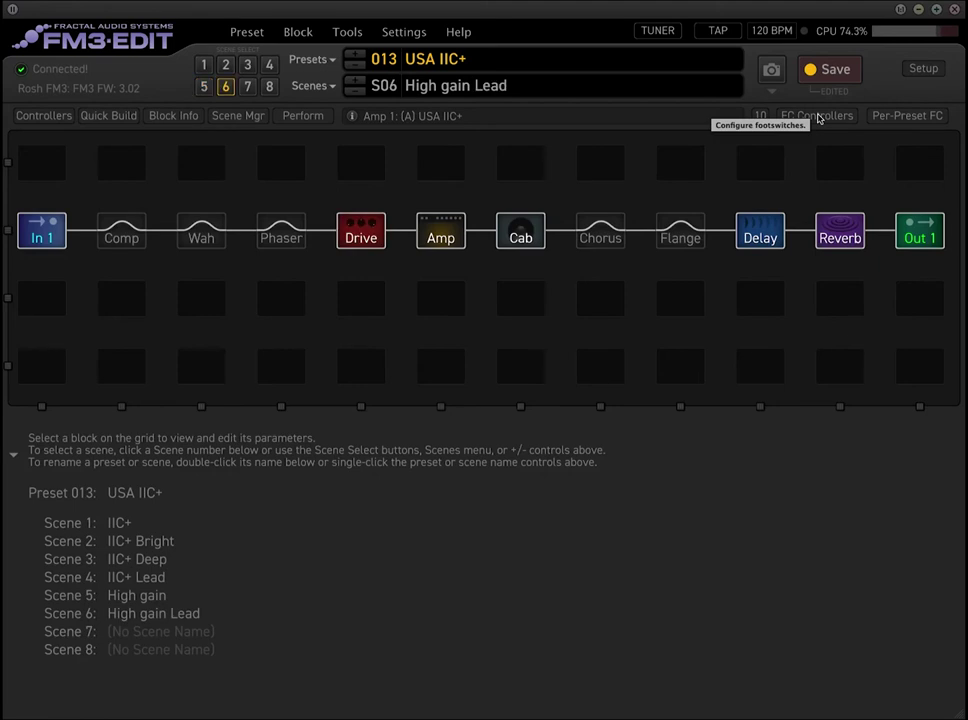
click(818, 116)
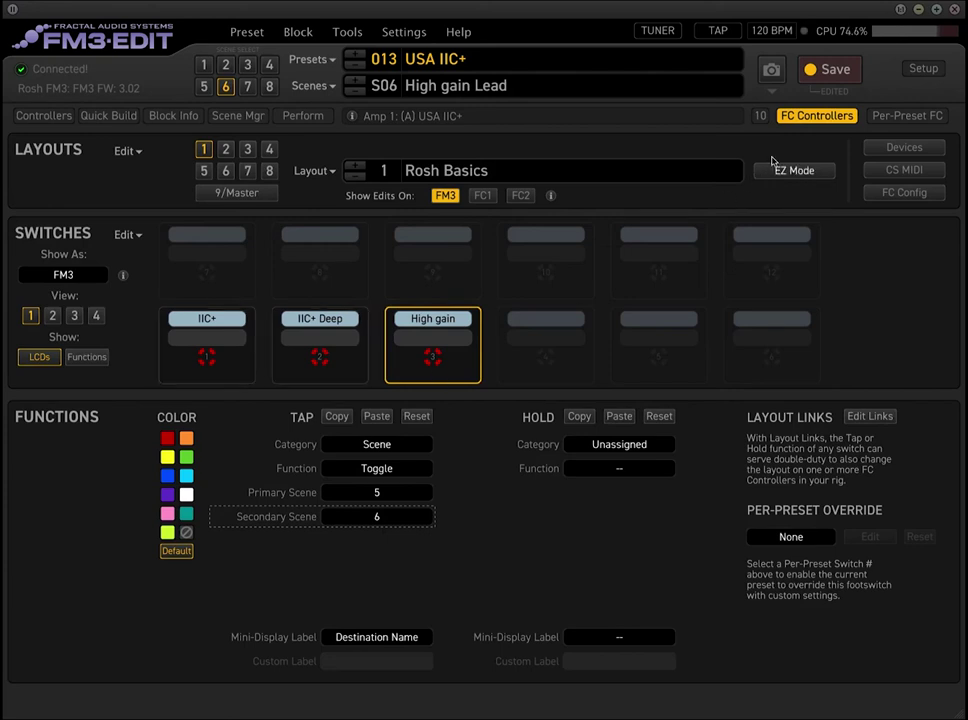
click(800, 123)
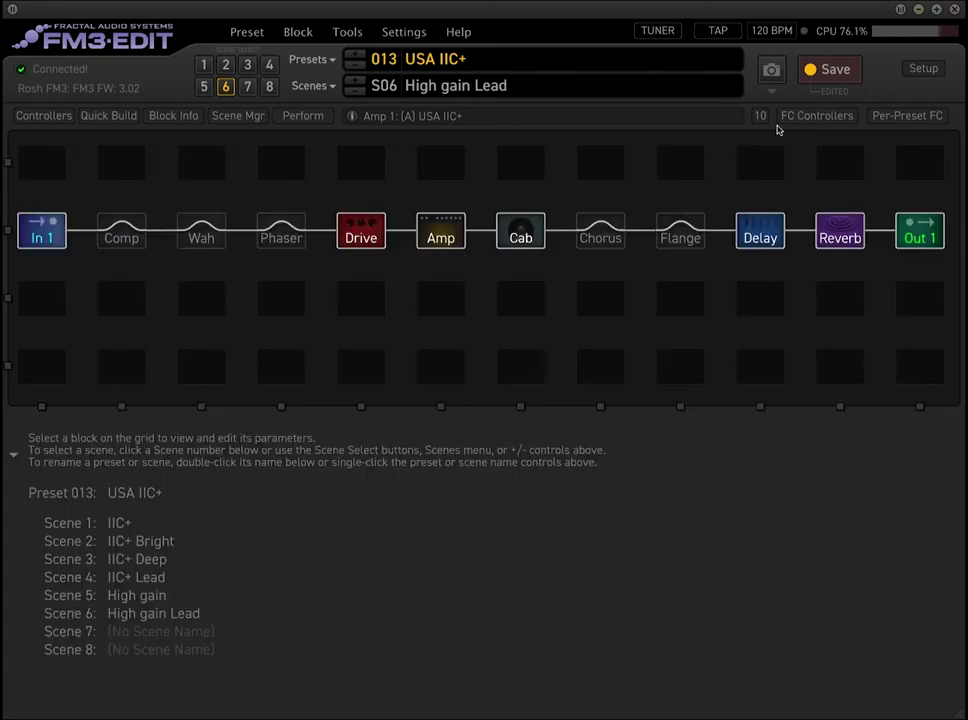
Load the empty preset 009 and bring up the Quick Build block palette.
click(334, 66)
click(99, 320)
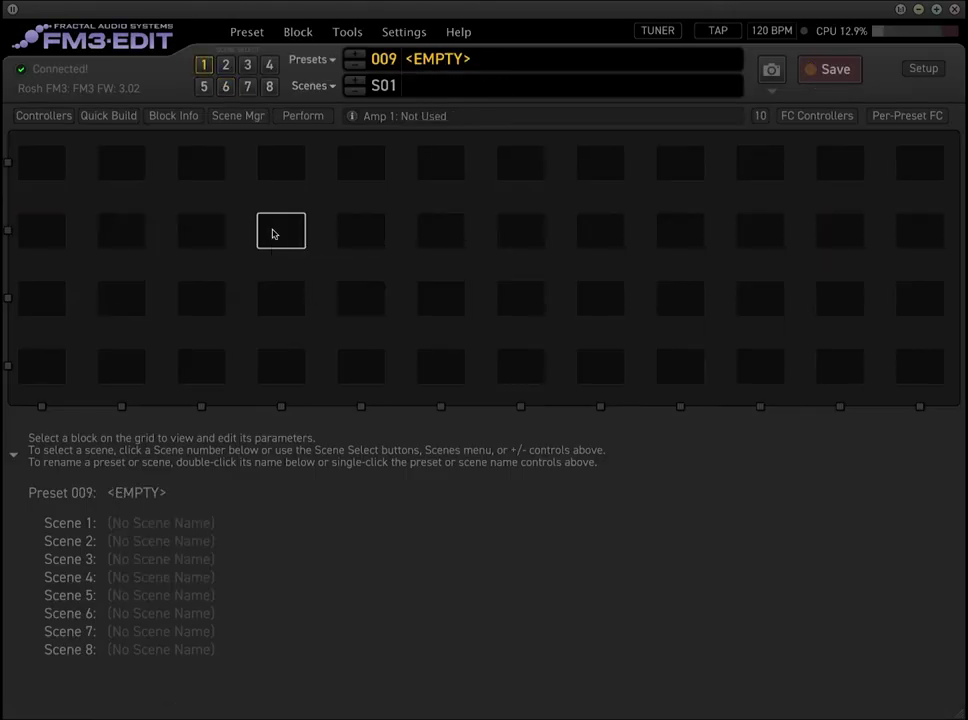
click(44, 116)
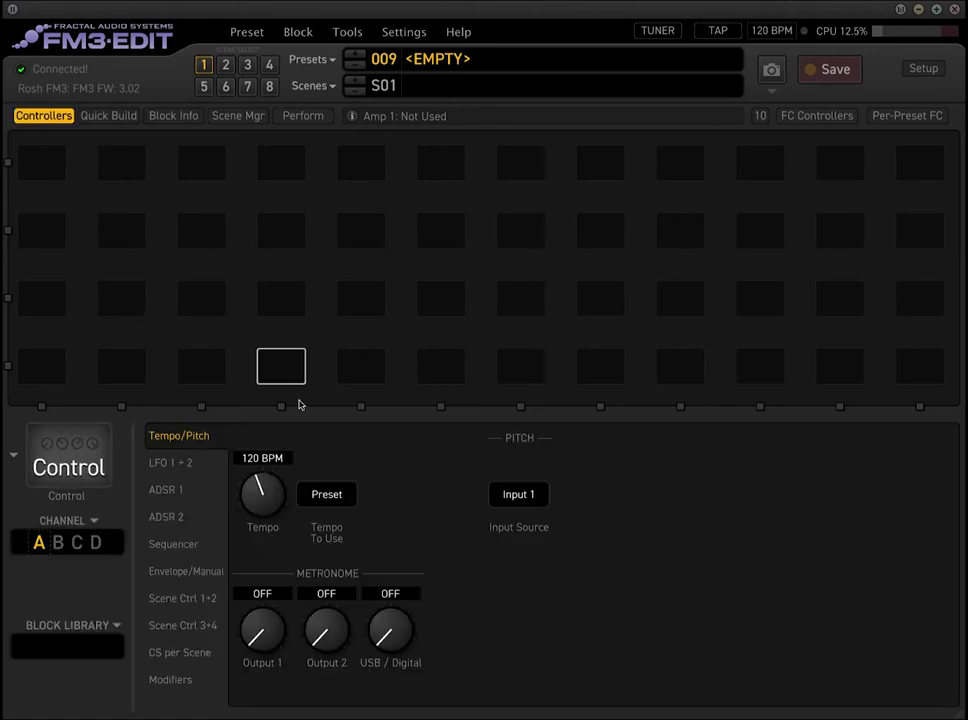
click(108, 116)
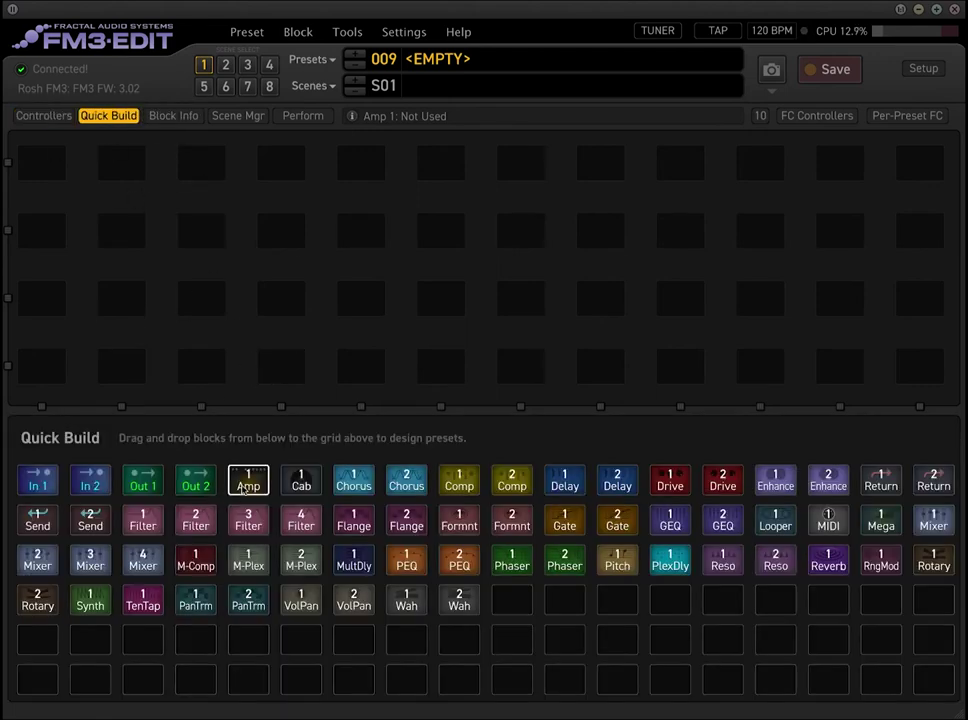
Place Amp 1 in column 6, Cab 1 in column 7, In 1 in column 1 and Out 1 in column 12 of grid row 2.
drag(243, 487, 441, 240)
drag(301, 482, 525, 240)
drag(37, 482, 42, 240)
drag(143, 482, 916, 237)
Connect In 1 through the Amp and Cab to Out 1 along the whole row, and close Quick Build.
drag(72, 232, 72, 232)
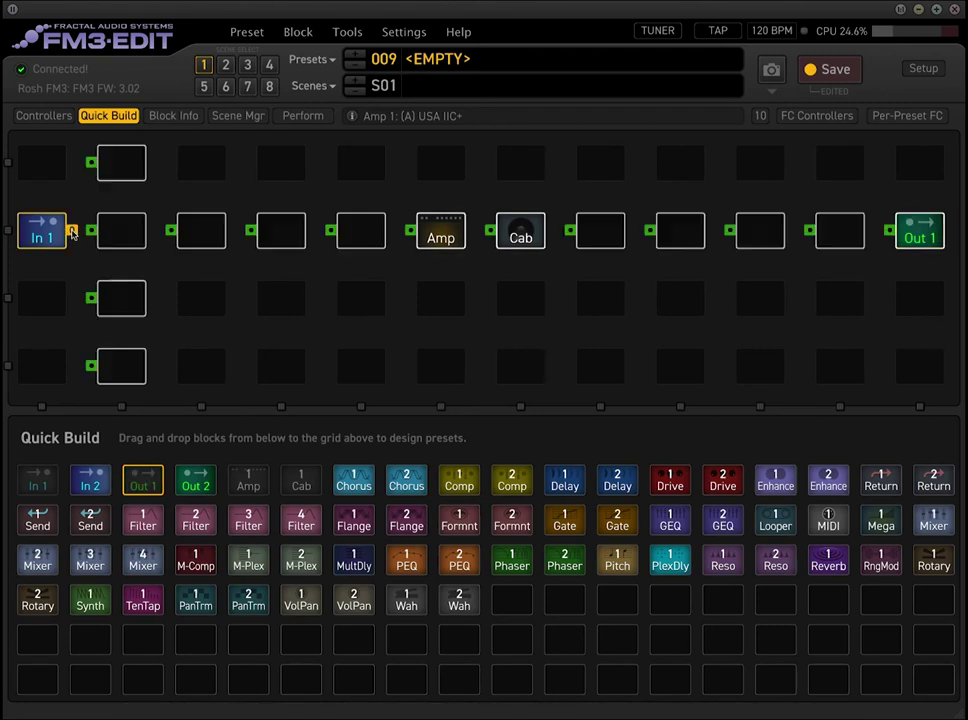
drag(891, 233, 891, 233)
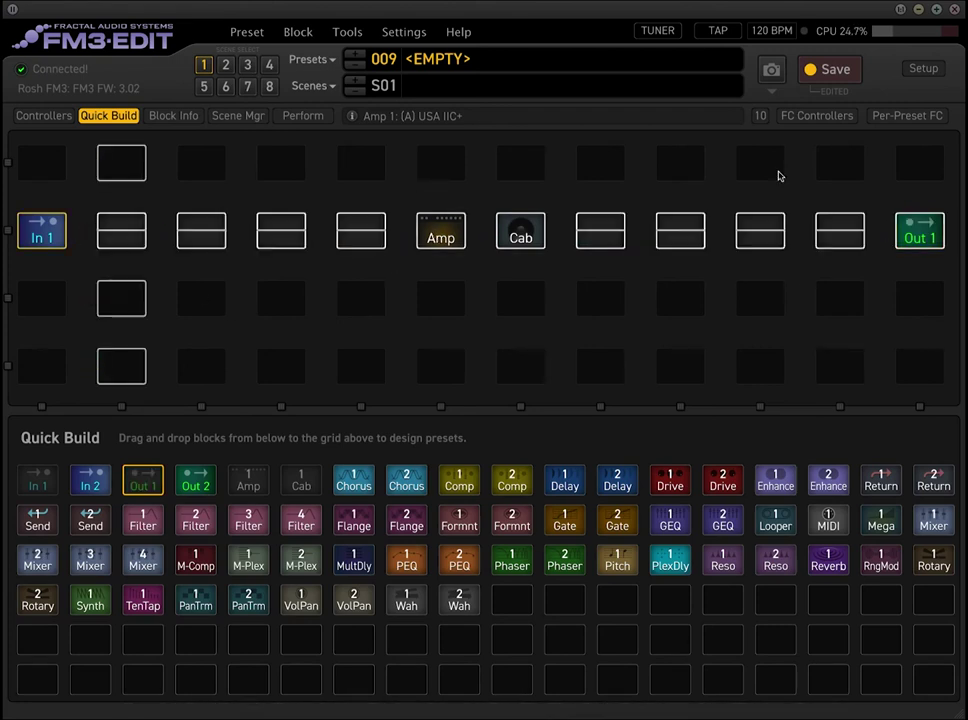
click(108, 117)
Set the Amp block's channel A type to Deluxe Verb Normal and select the Cab block.
click(440, 234)
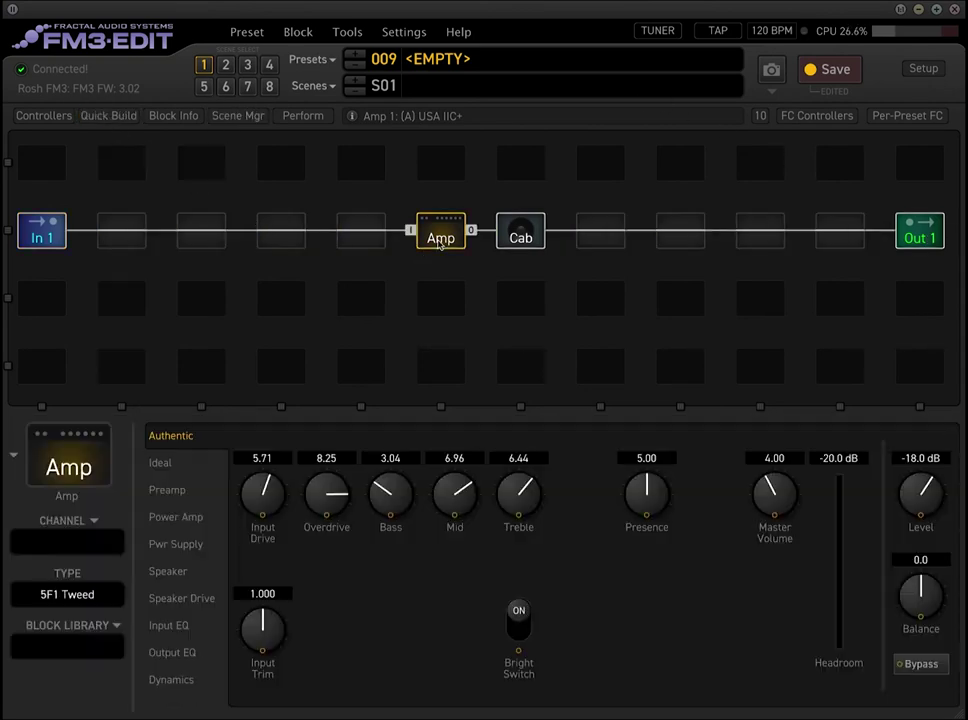
click(72, 600)
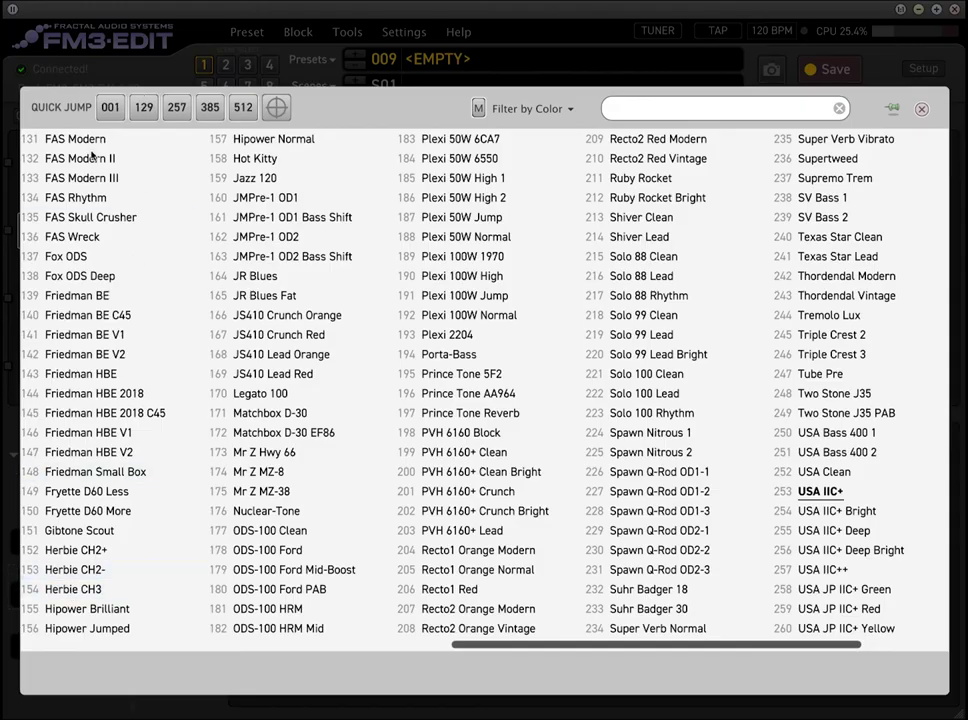
drag(580, 645, 150, 646)
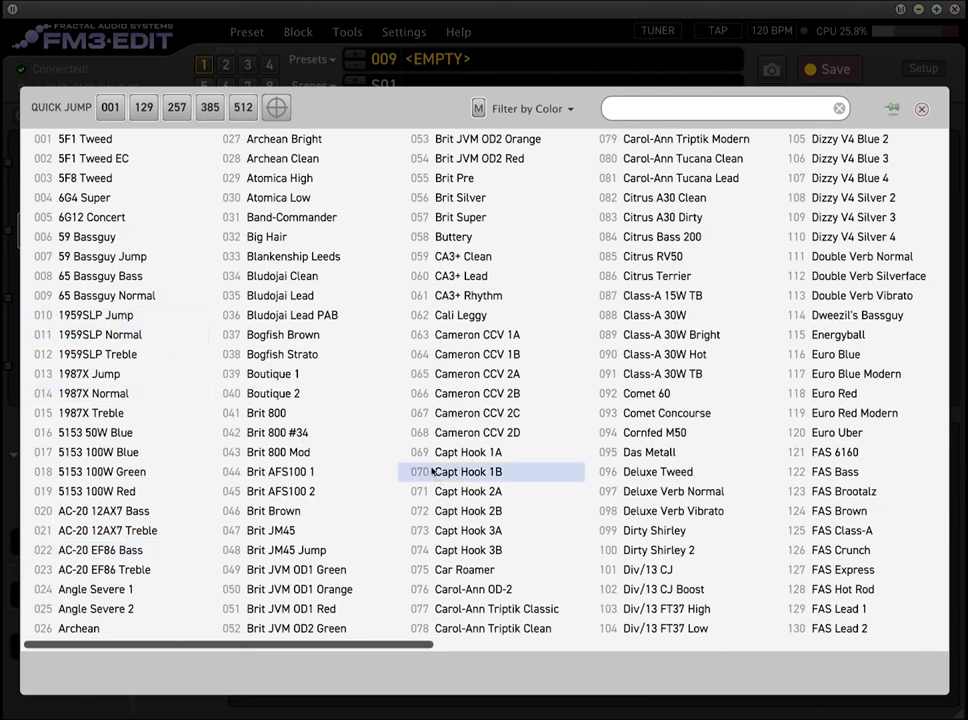
click(692, 492)
click(519, 232)
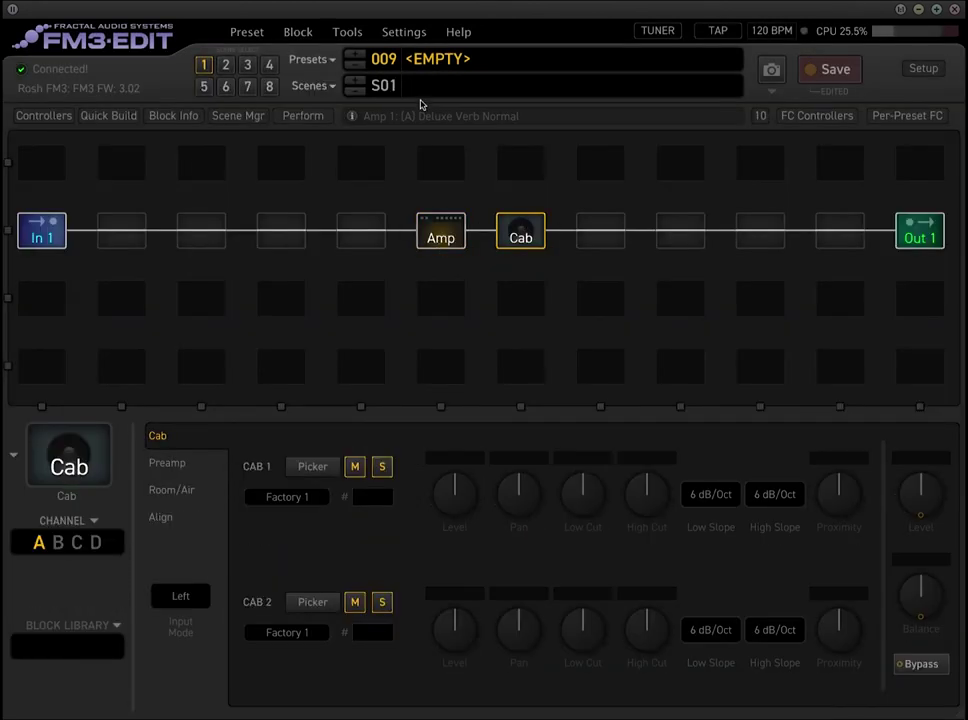
Name scene 1 Clean and save the preset.
click(446, 86)
text(Clean)
key(Return)
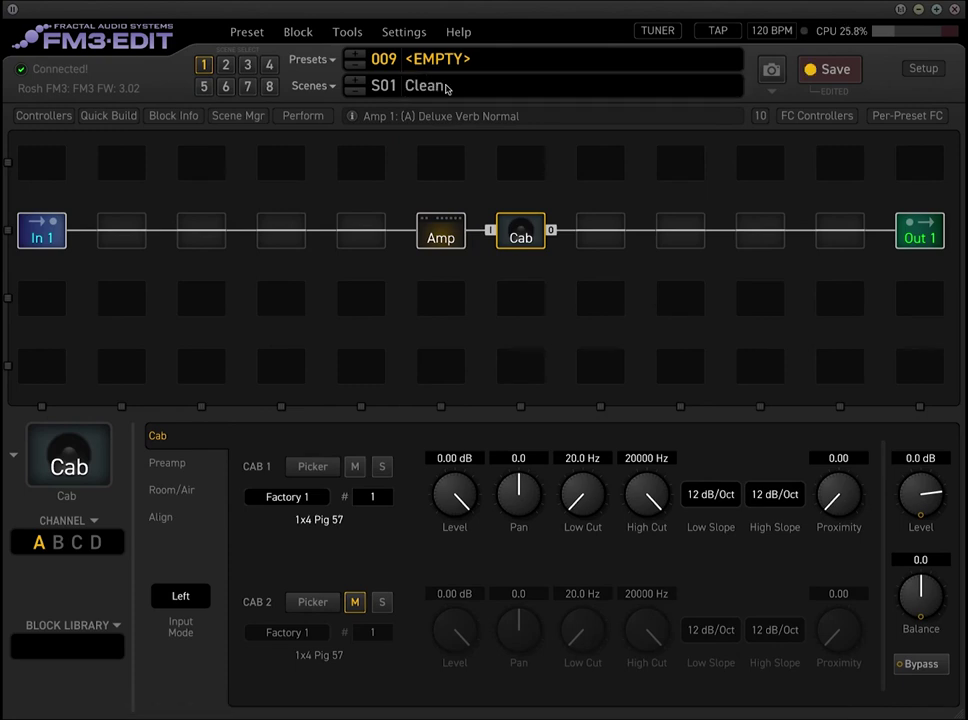
key(ctrl+s)
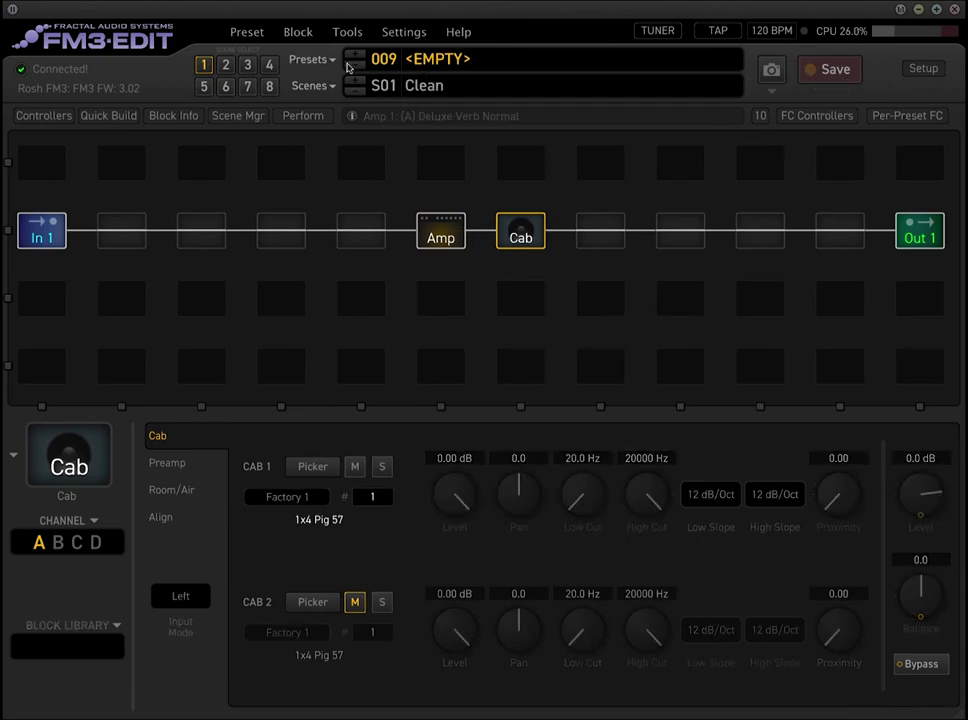
In scene 2, set the Amp block's channel B type to Class-A 30W.
click(441, 232)
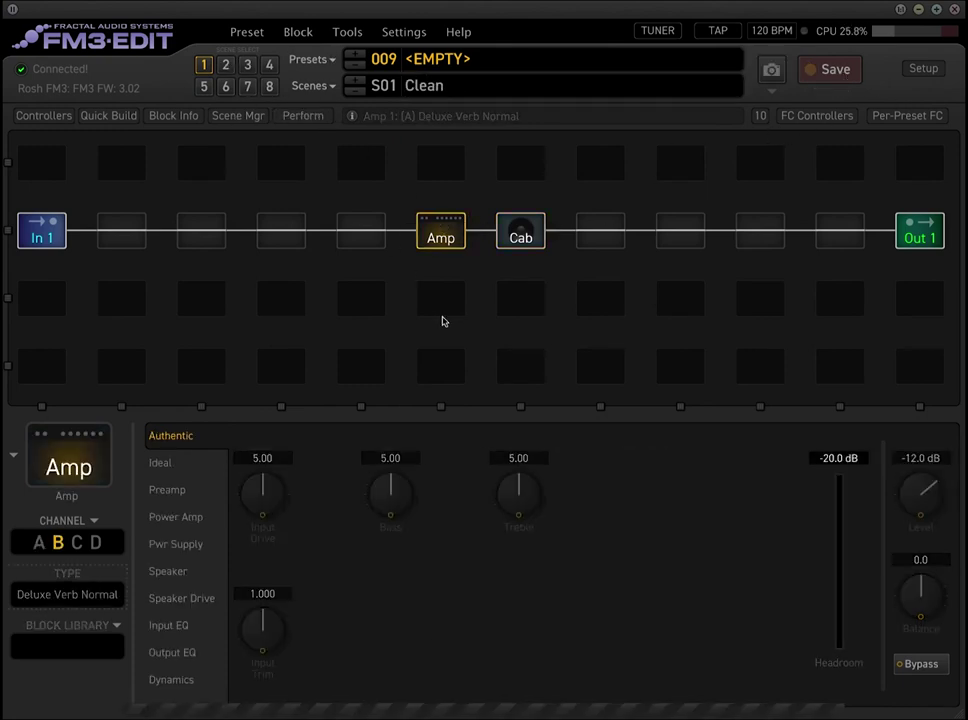
click(52, 604)
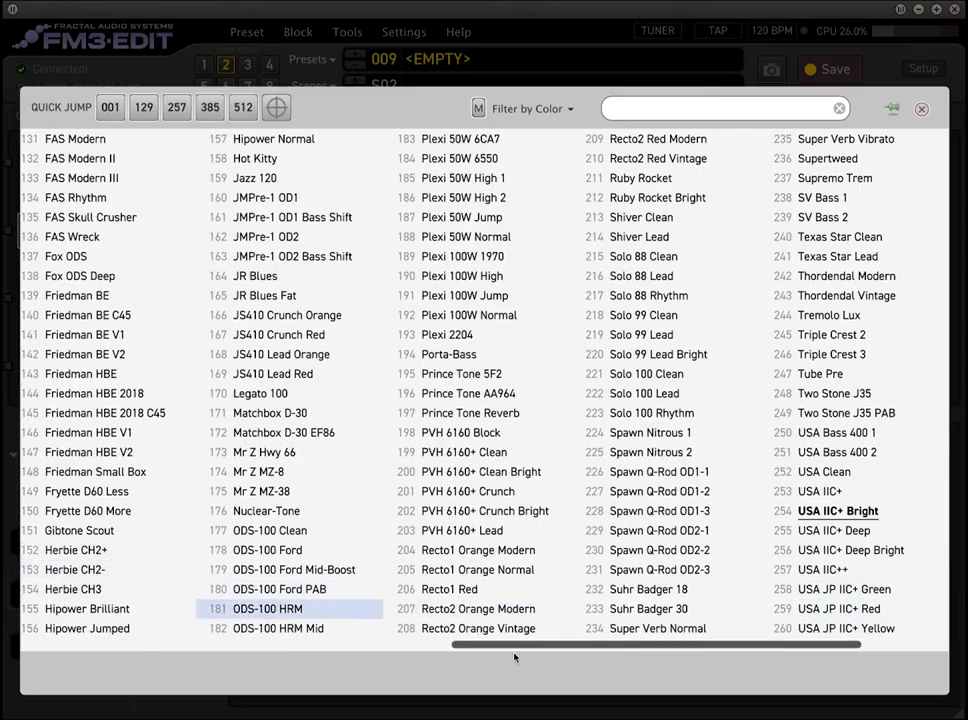
drag(451, 645, 199, 660)
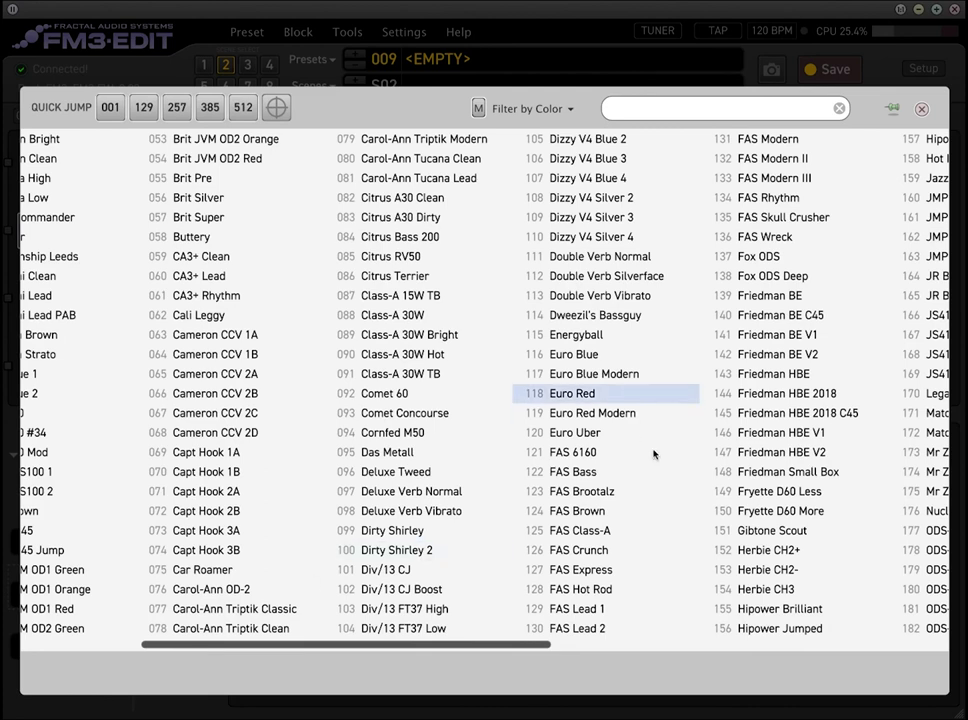
click(422, 317)
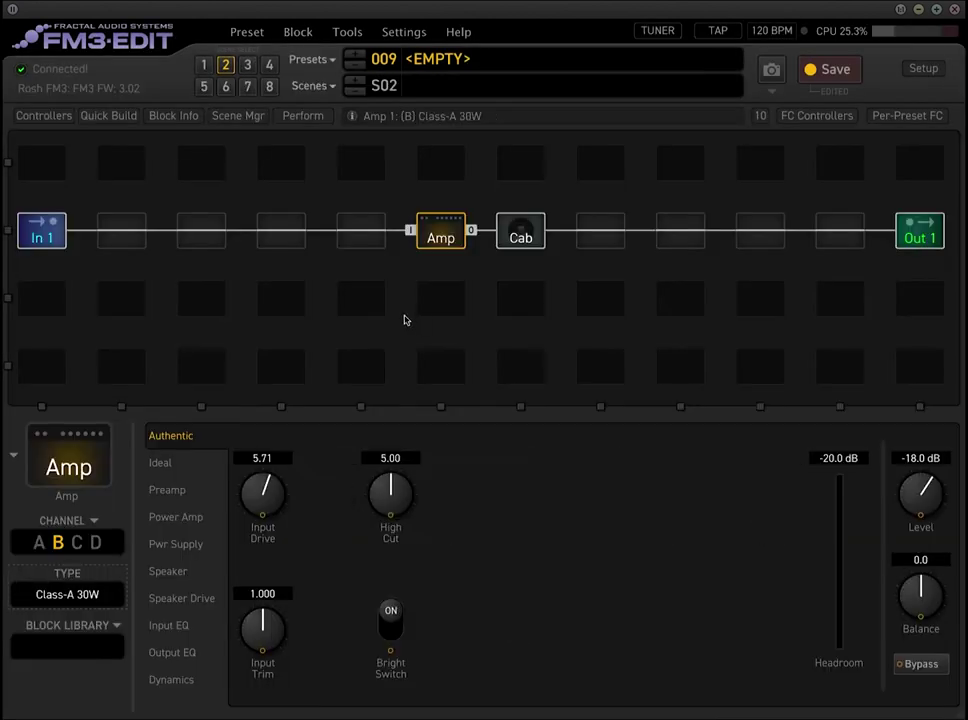
Name scene 2 Crunch and save the preset.
click(431, 93)
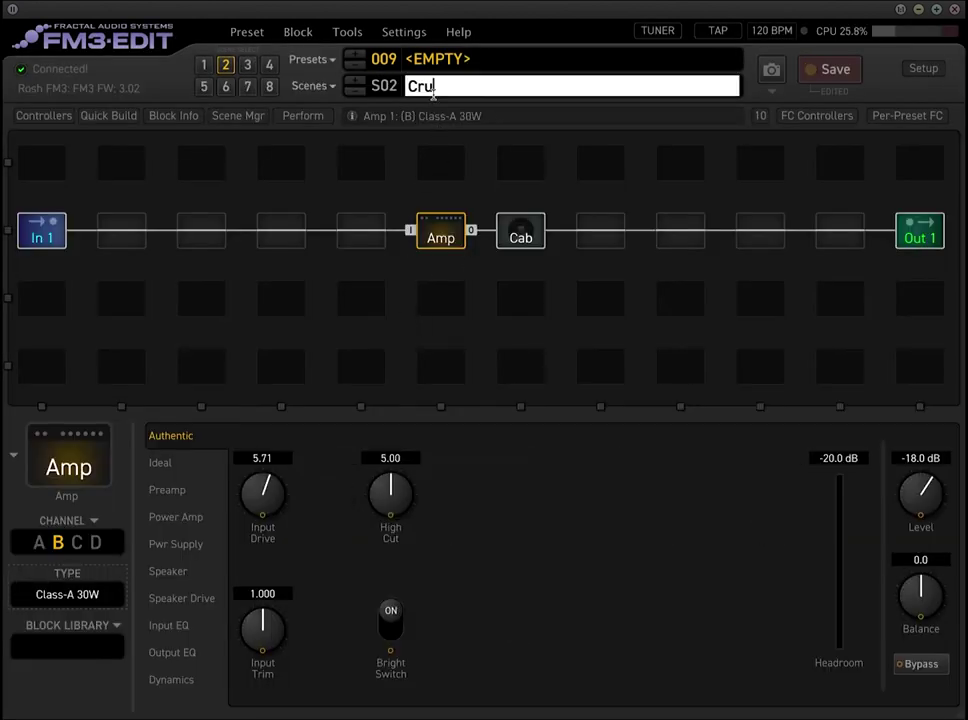
text(Crunch)
key(Return)
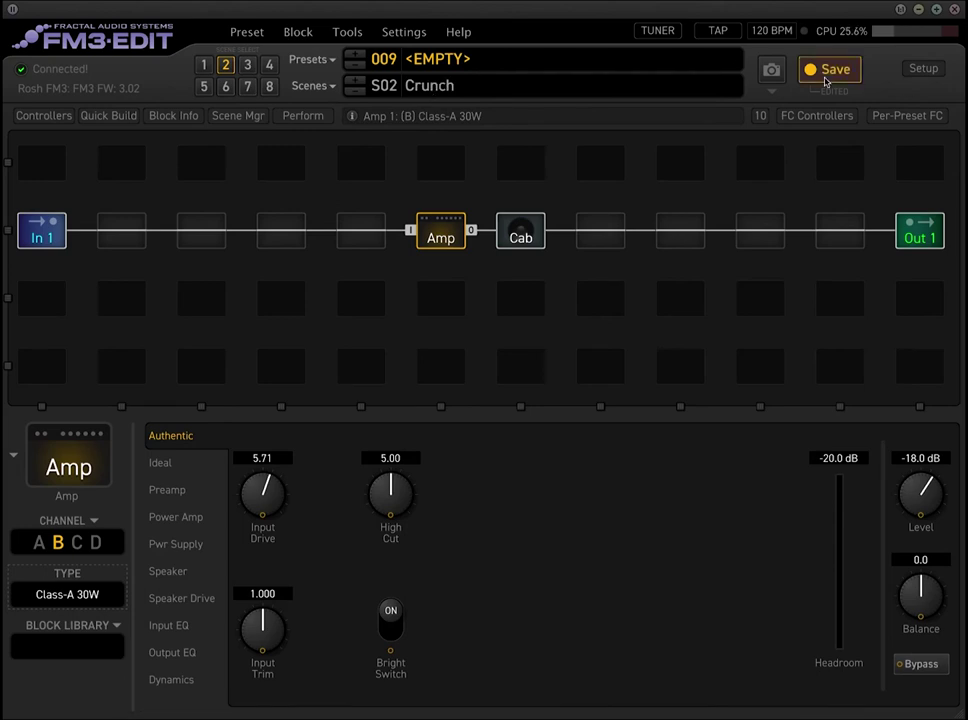
key(ctrl+s)
Check the footswitch labels in the Rosh Basics layout, and return to the Amp block's settings on the grid.
click(800, 118)
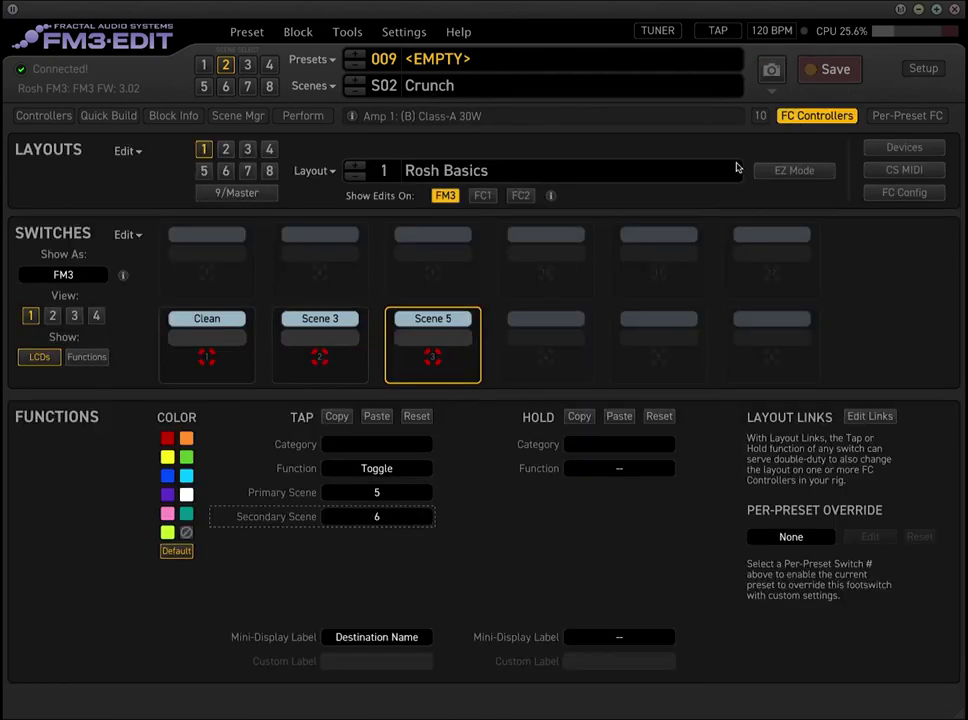
click(817, 115)
click(447, 229)
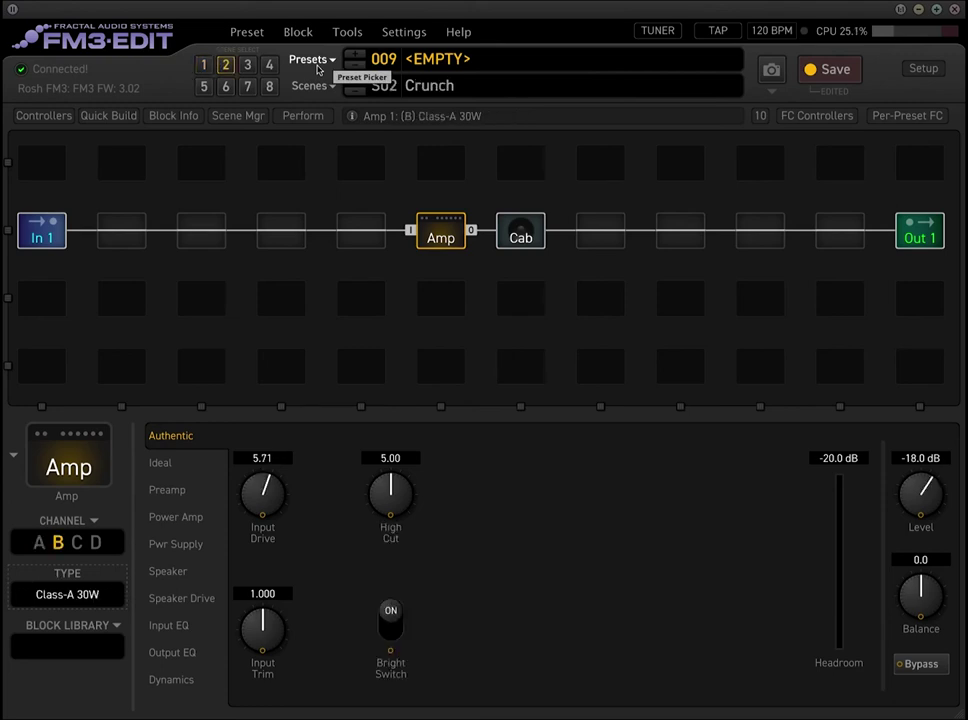
Switch to scene 3 and name it Rhythm.
click(248, 68)
click(467, 86)
text(Rhyt)
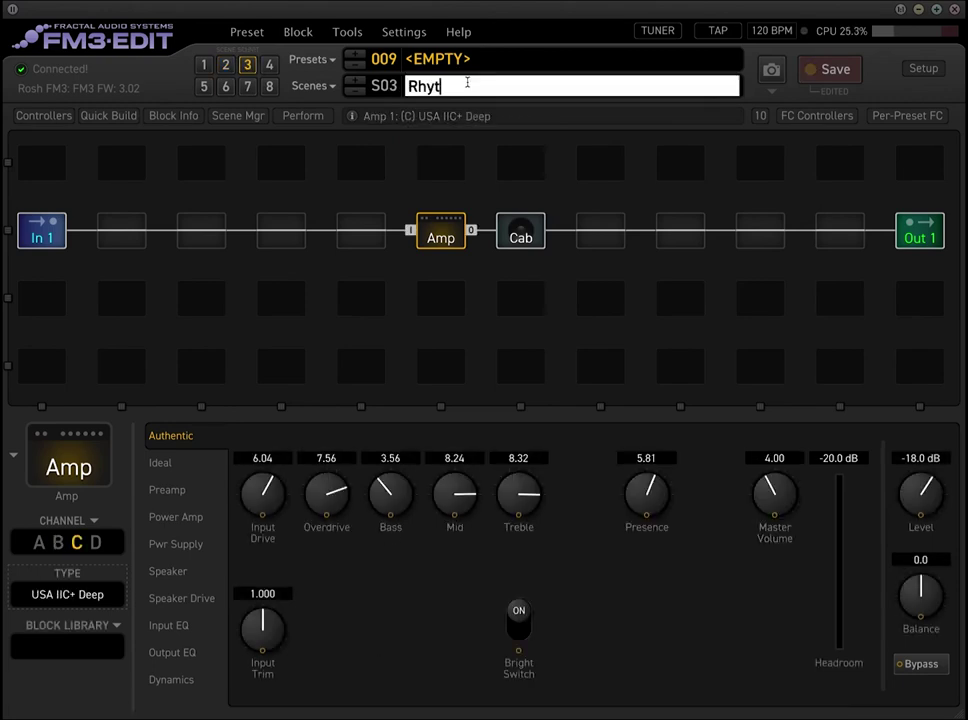
text(hm)
key(Return)
Search the amp models for "brit" and "plexi", and set Amp channel C to Plexi 100W High.
click(86, 594)
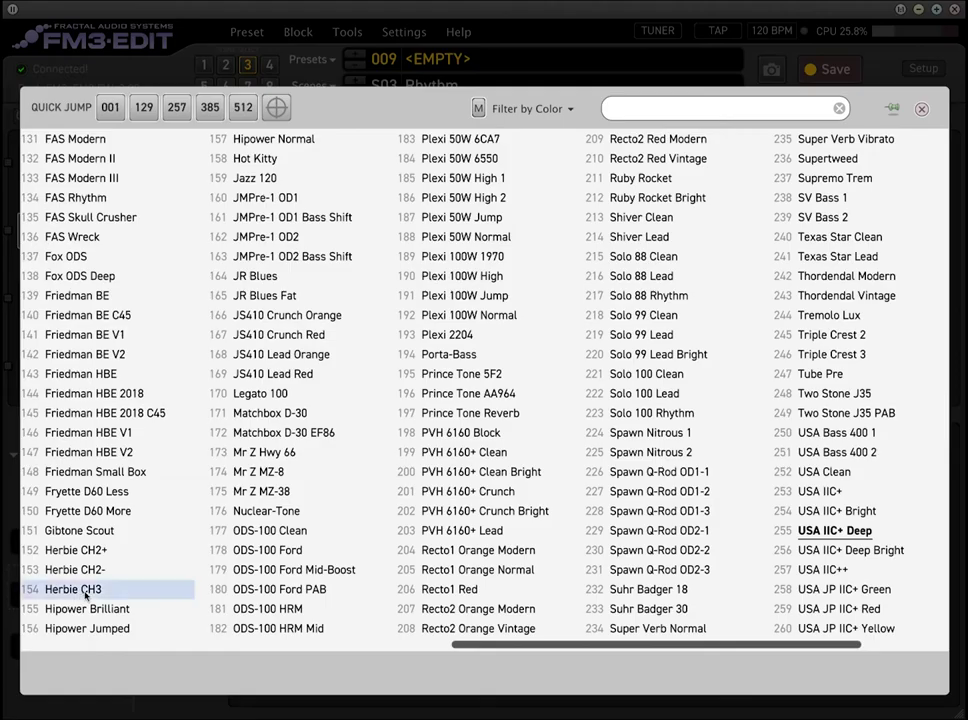
click(694, 105)
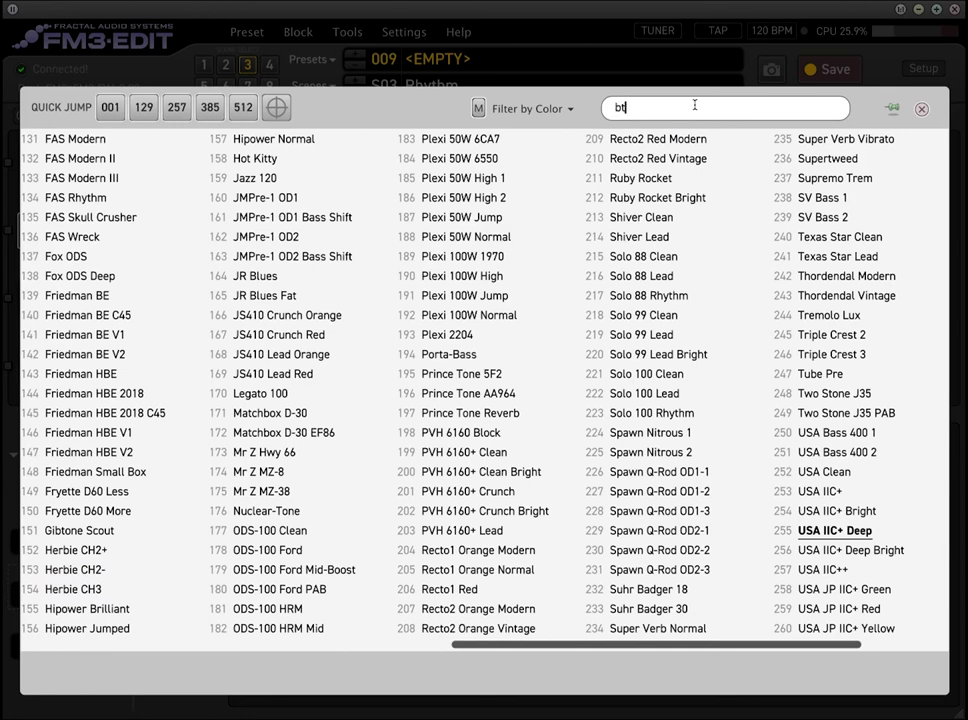
text(brit)
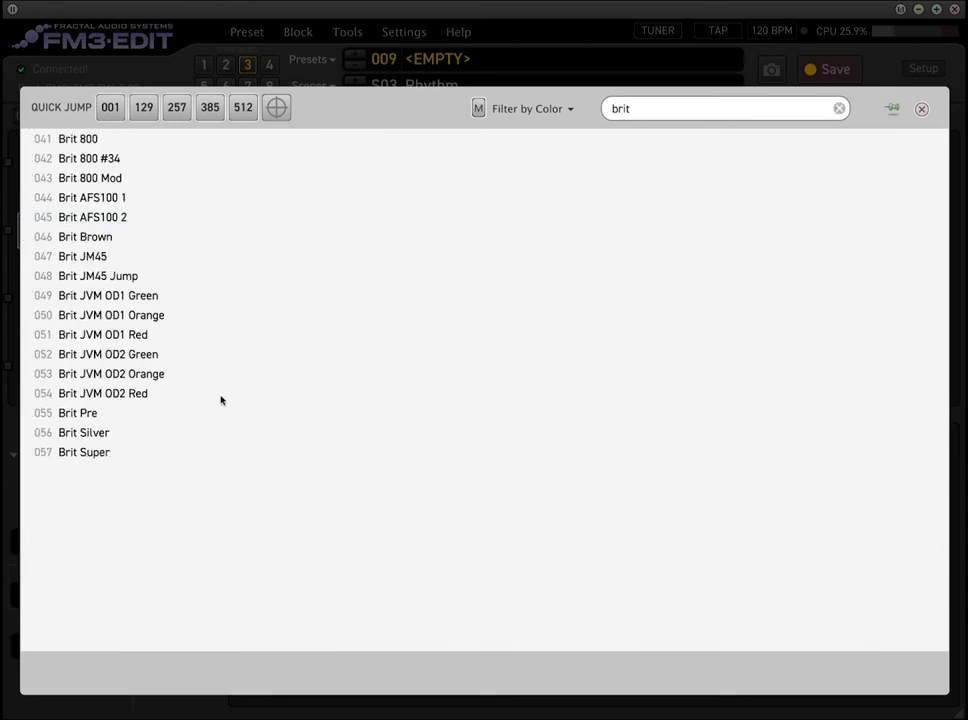
click(651, 111)
text(plexi)
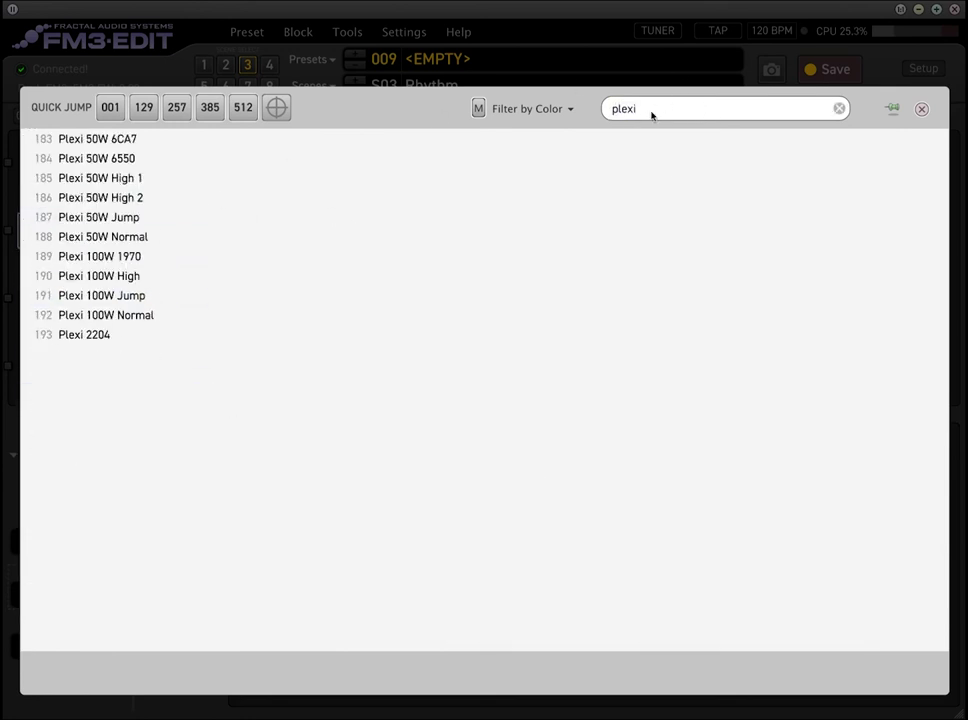
click(151, 286)
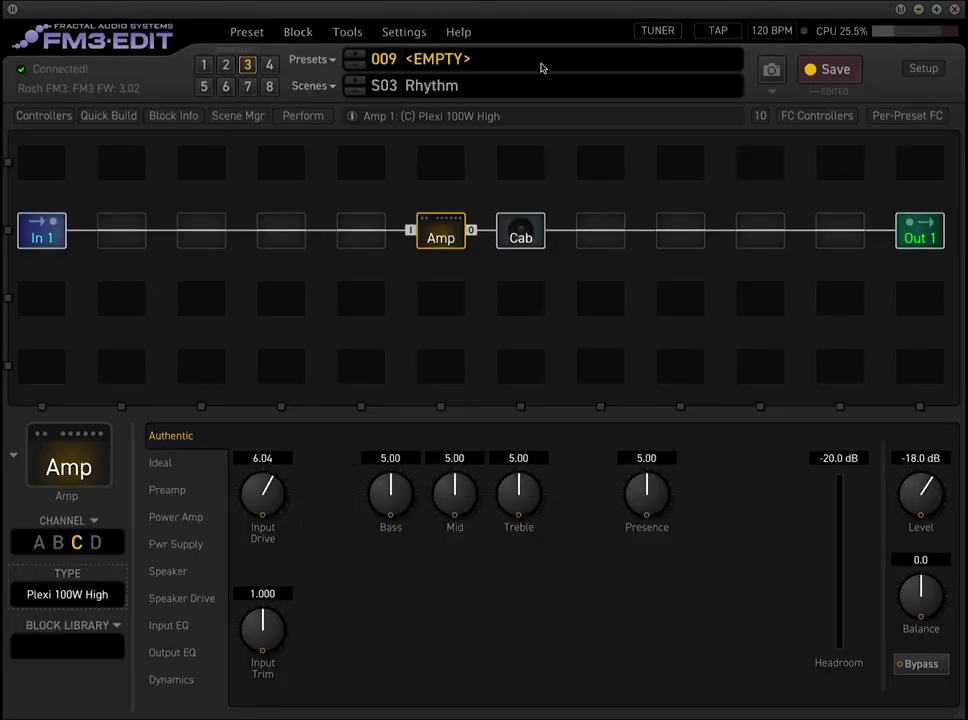
Switch to scene 4 and name it Lead.
click(269, 66)
click(500, 86)
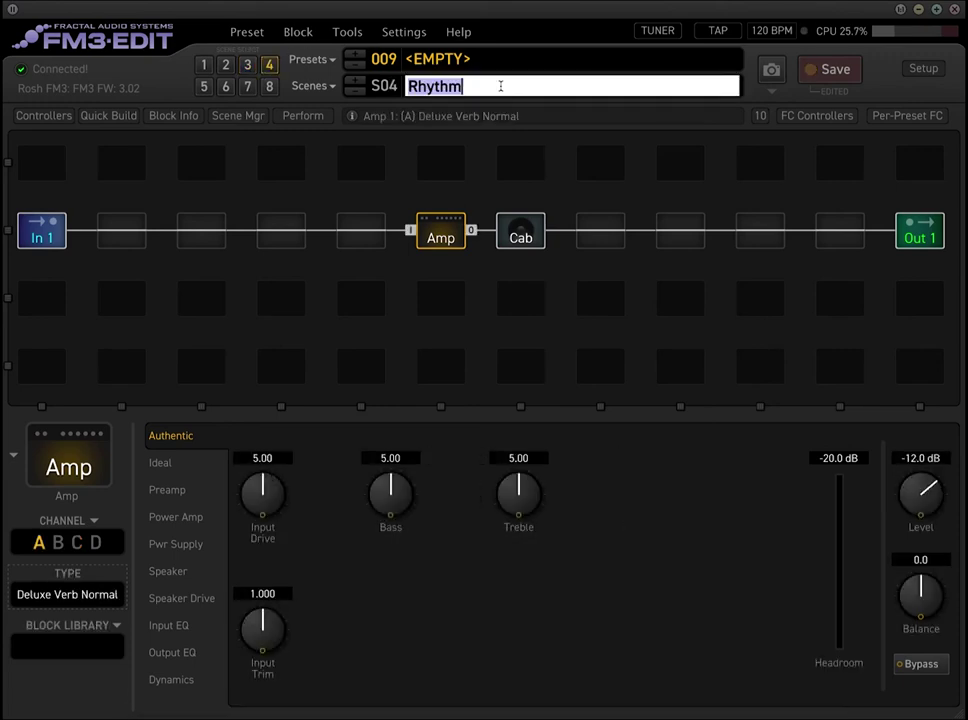
text(Lead)
key(Return)
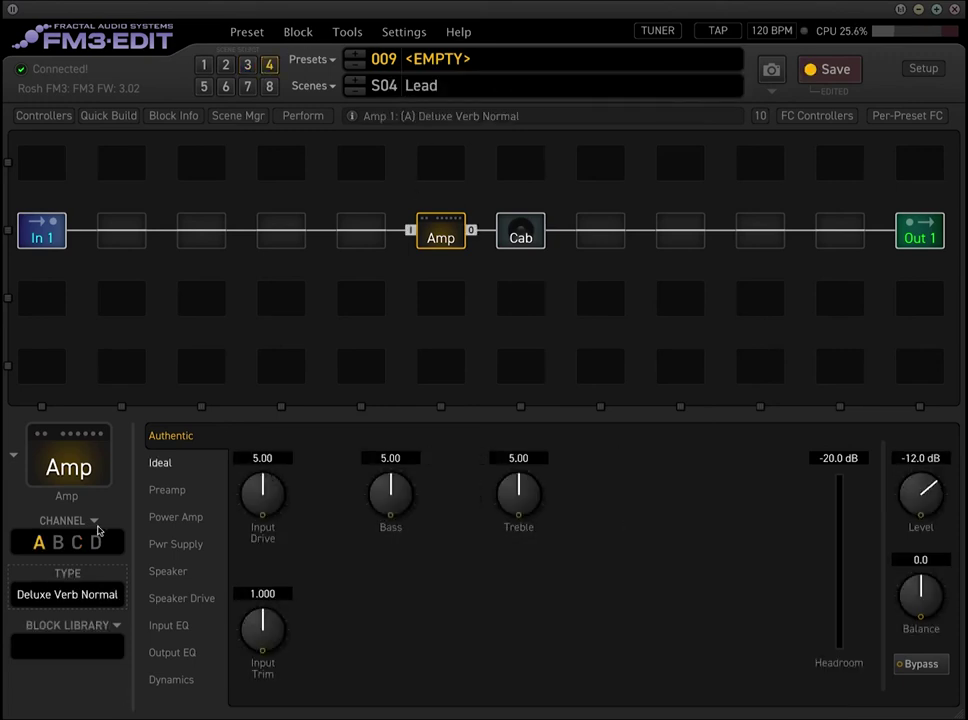
Leave the amp model list without choosing a model and switch the Lead scene's Amp to channel D.
click(96, 597)
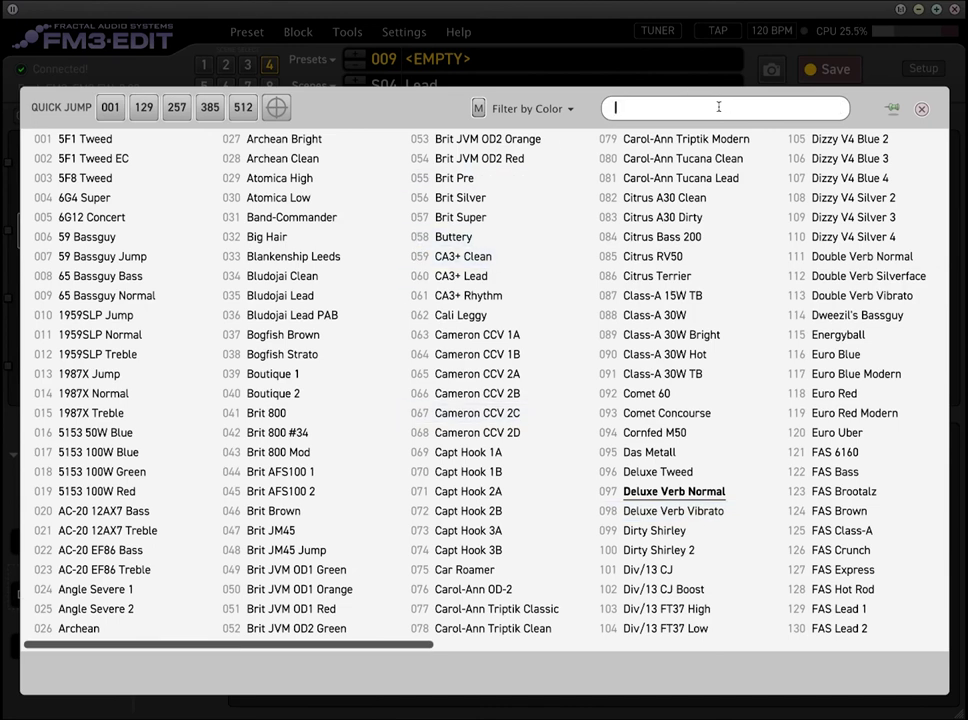
click(922, 109)
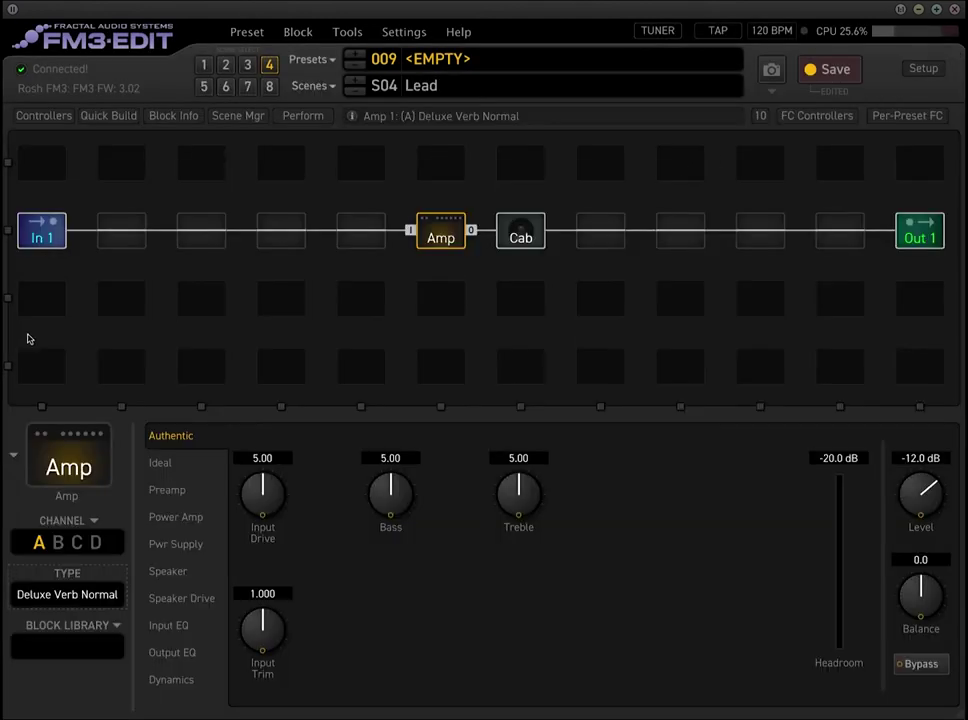
click(96, 542)
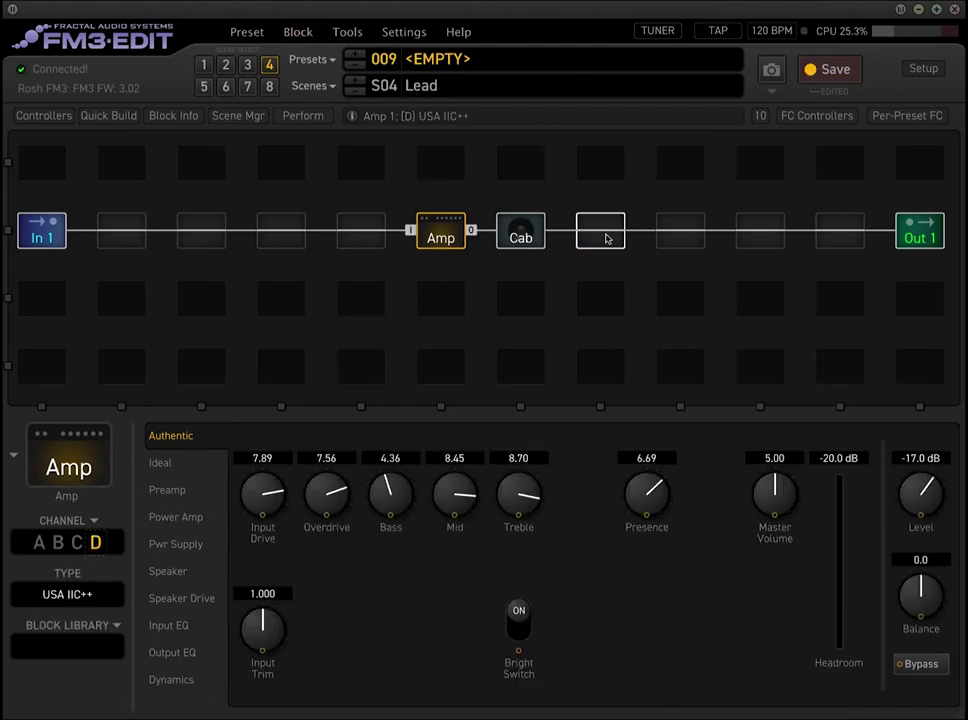
Insert a Delay 1 block directly after the Cab in column 8 of grid row 2.
right_click(598, 241)
click(577, 403)
right_click(601, 234)
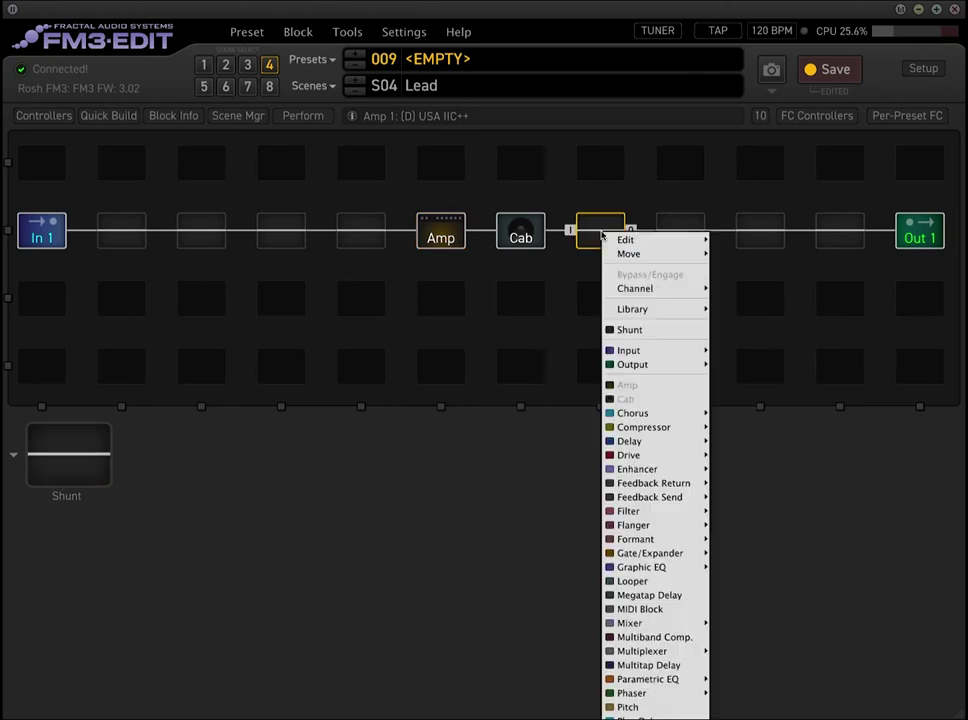
mouse_move(680, 441)
click(740, 442)
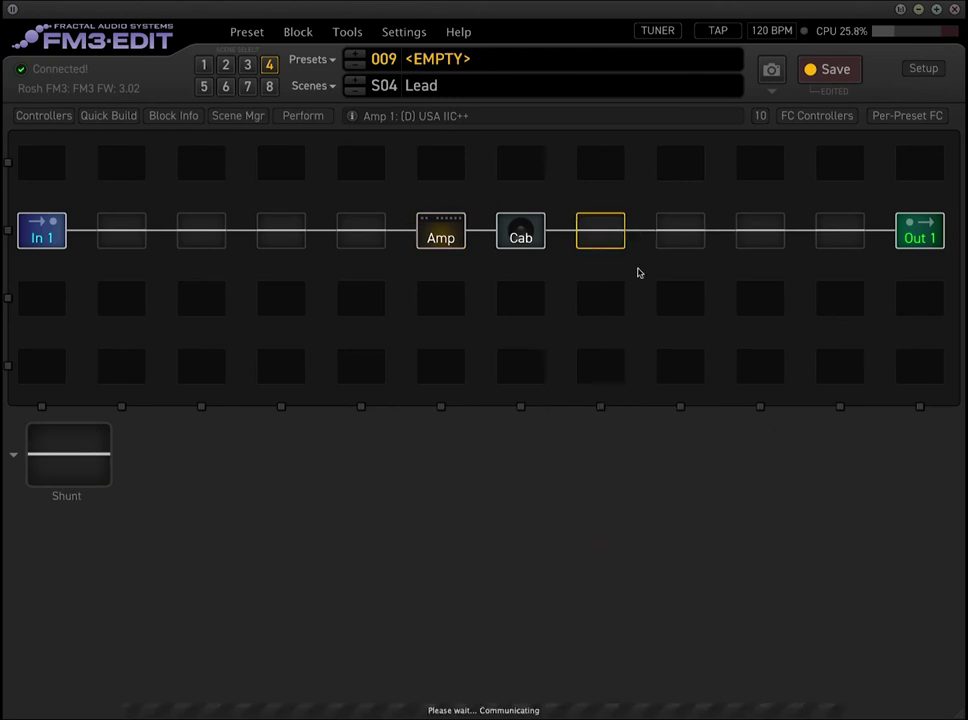
Bypass the Delay block in the Clean and Crunch scenes.
click(207, 65)
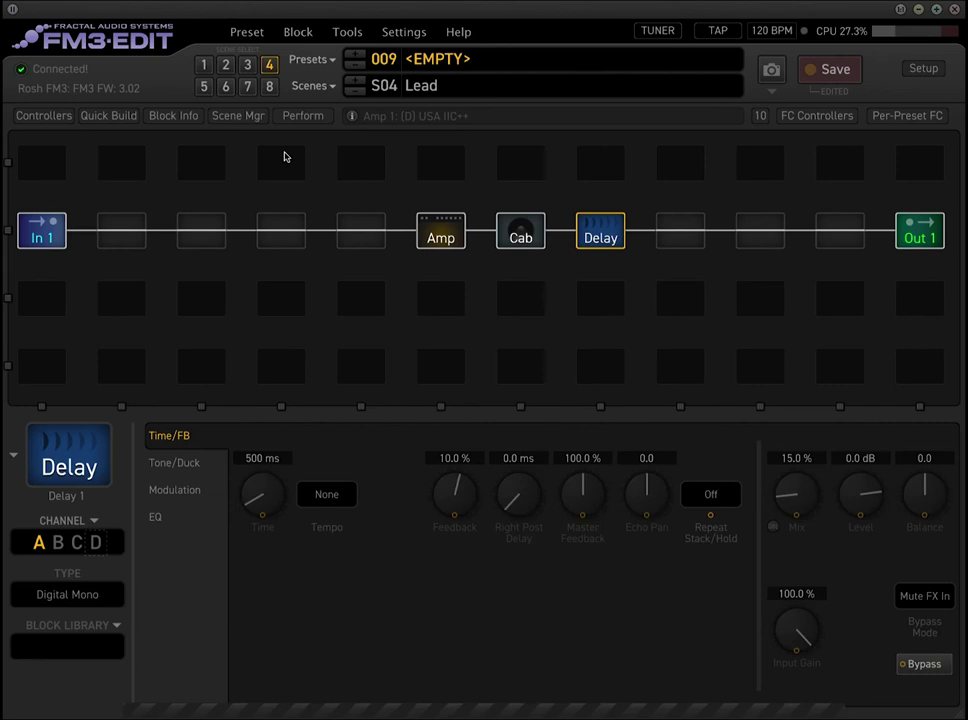
ctrl+click(603, 236)
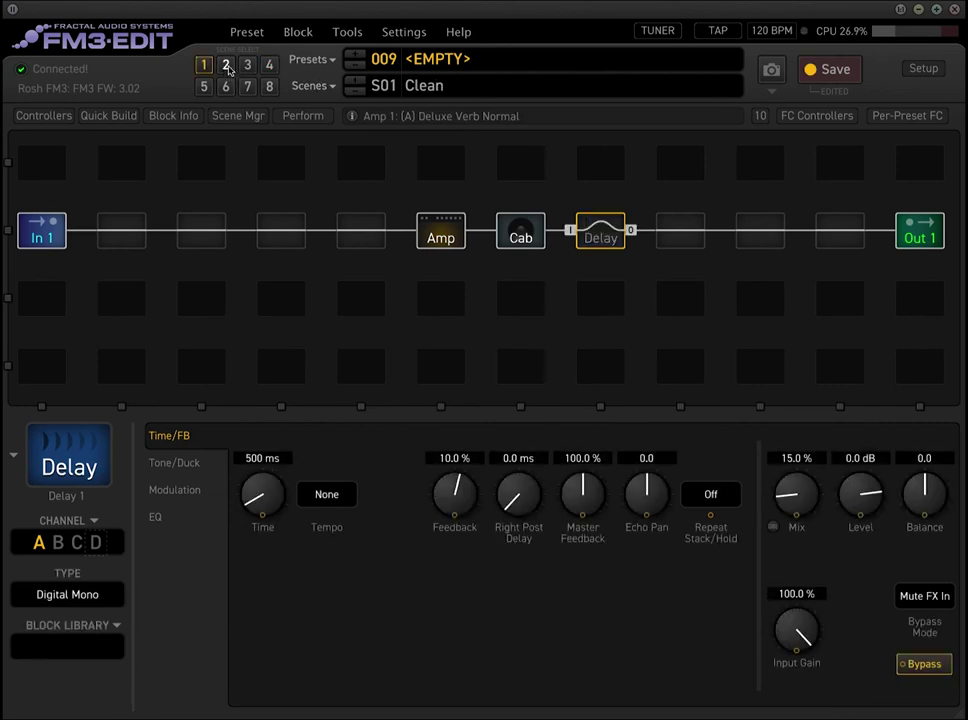
click(441, 240)
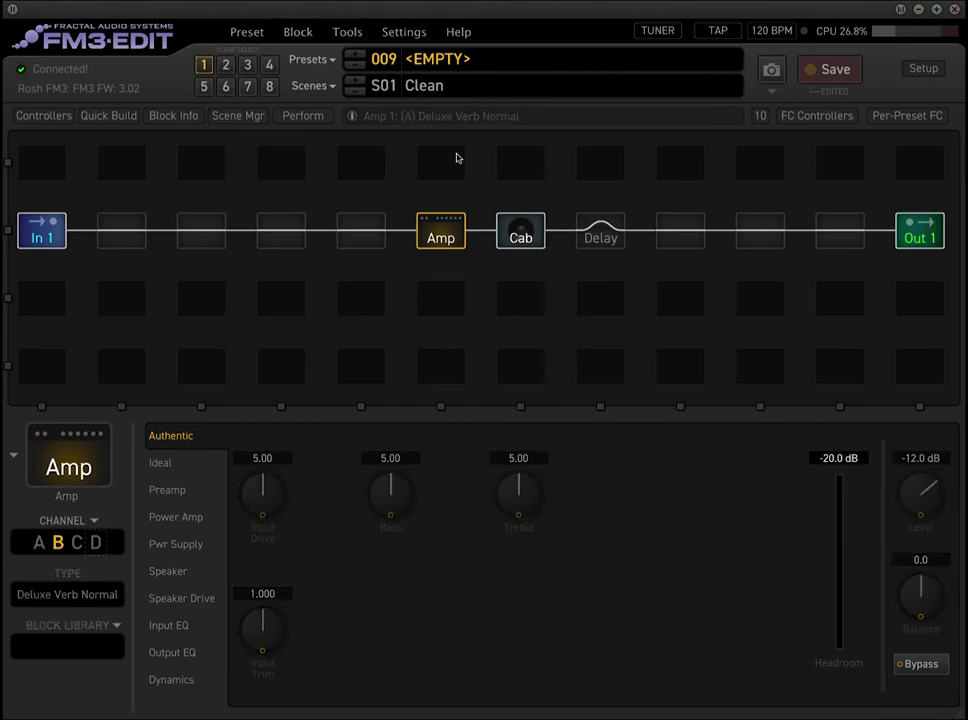
click(598, 238)
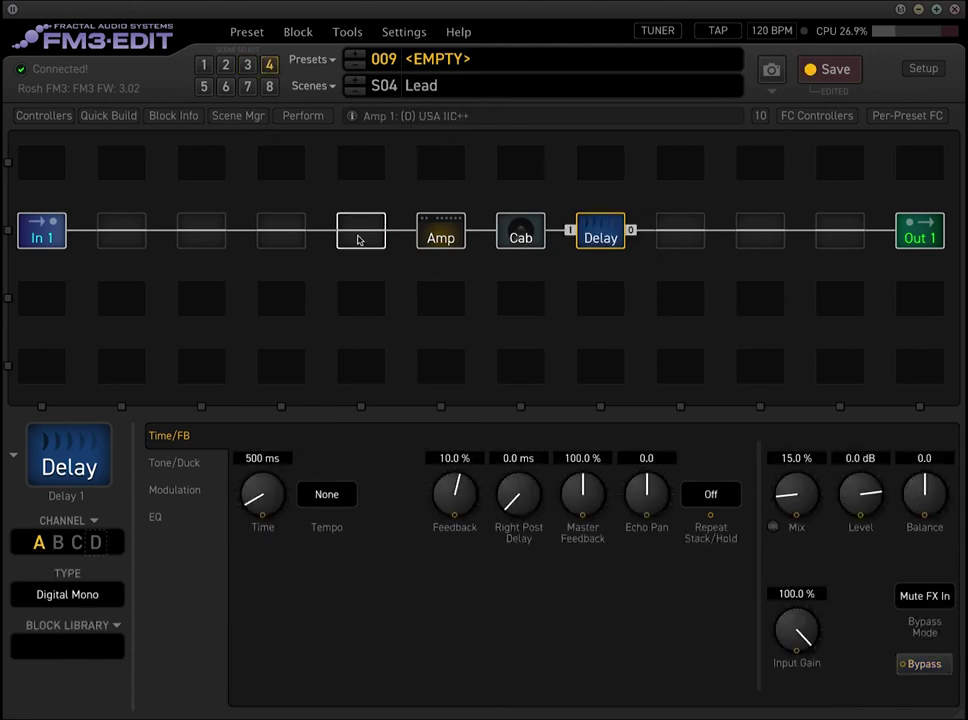
In the Lead scene, insert a Drive 1 block directly before the Amp in column 5 of grid row 2.
right_click(361, 235)
mouse_move(430, 459)
click(512, 447)
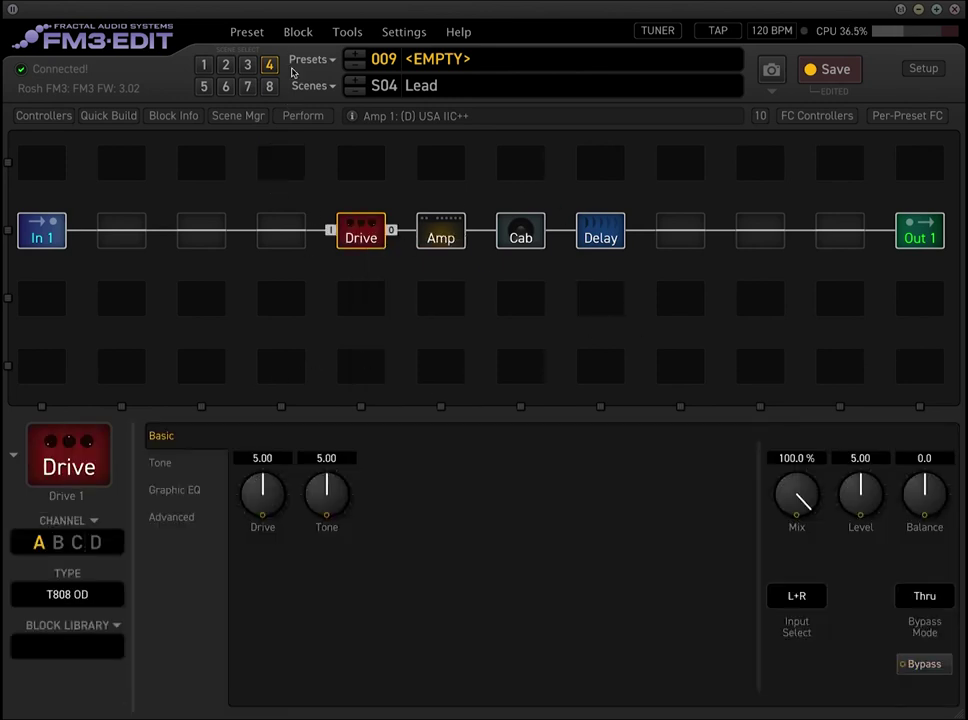
Check the first footswitch's scene toggle assignment in the Rosh Basics layout and return to the grid.
click(817, 115)
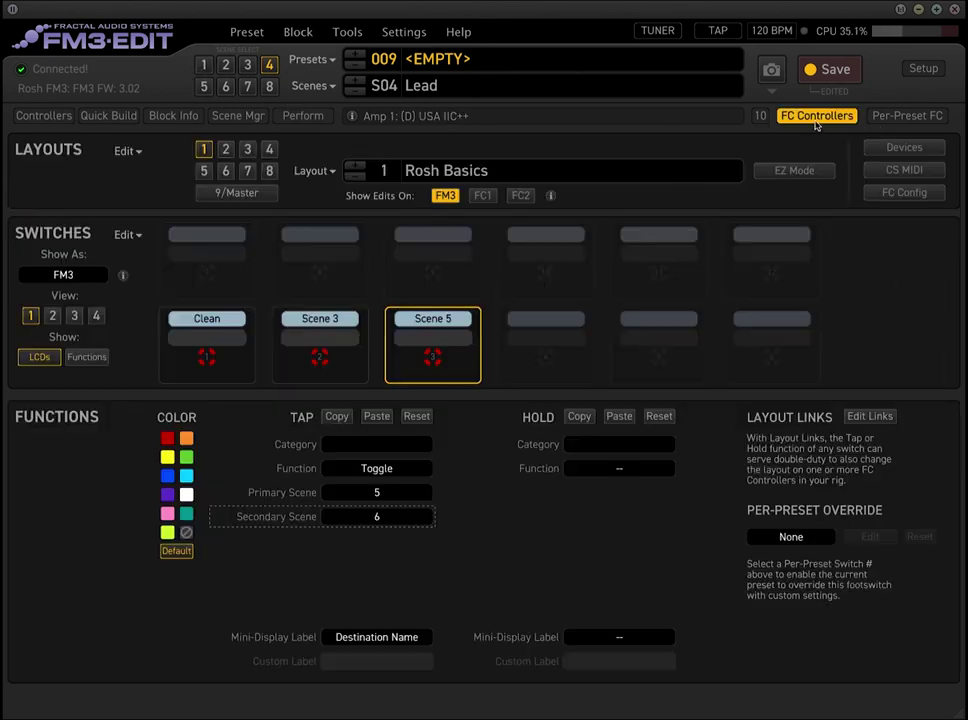
click(205, 343)
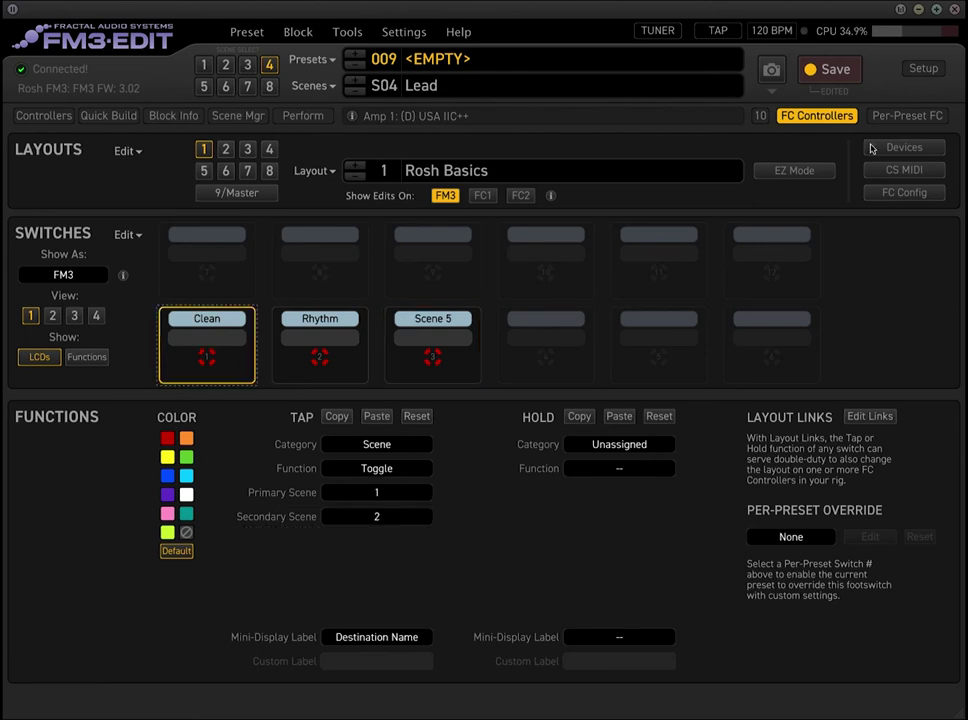
click(818, 116)
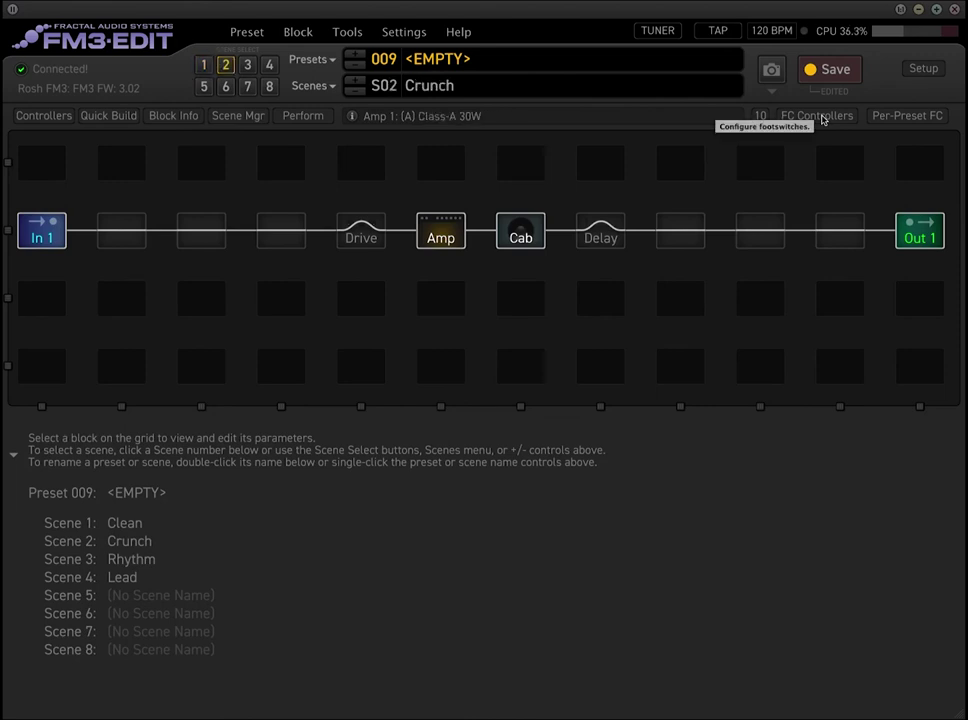
Select the Delay block in the Crunch scene and save preset 009.
click(605, 238)
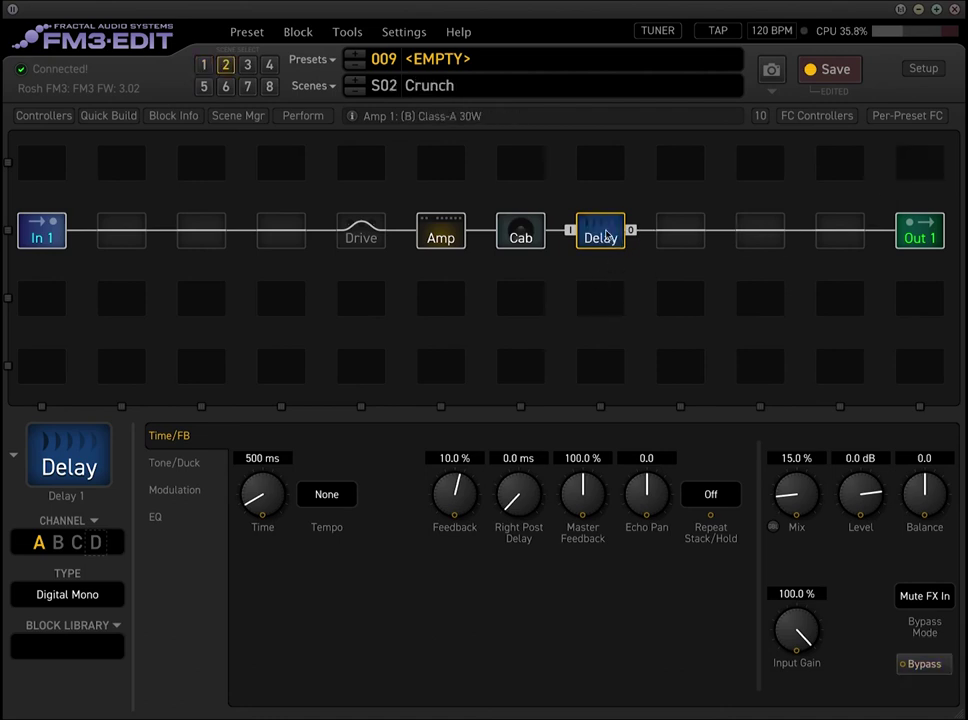
click(832, 80)
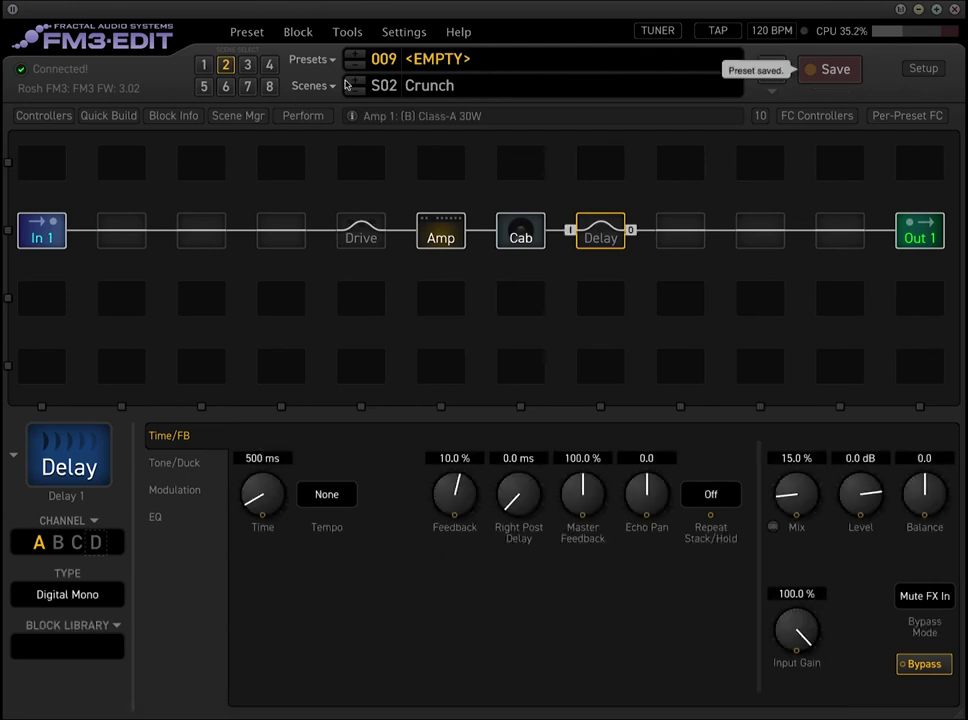
Check the second footswitch's scene toggle assignment against the preset's scene list and return to the grid.
click(817, 115)
click(338, 362)
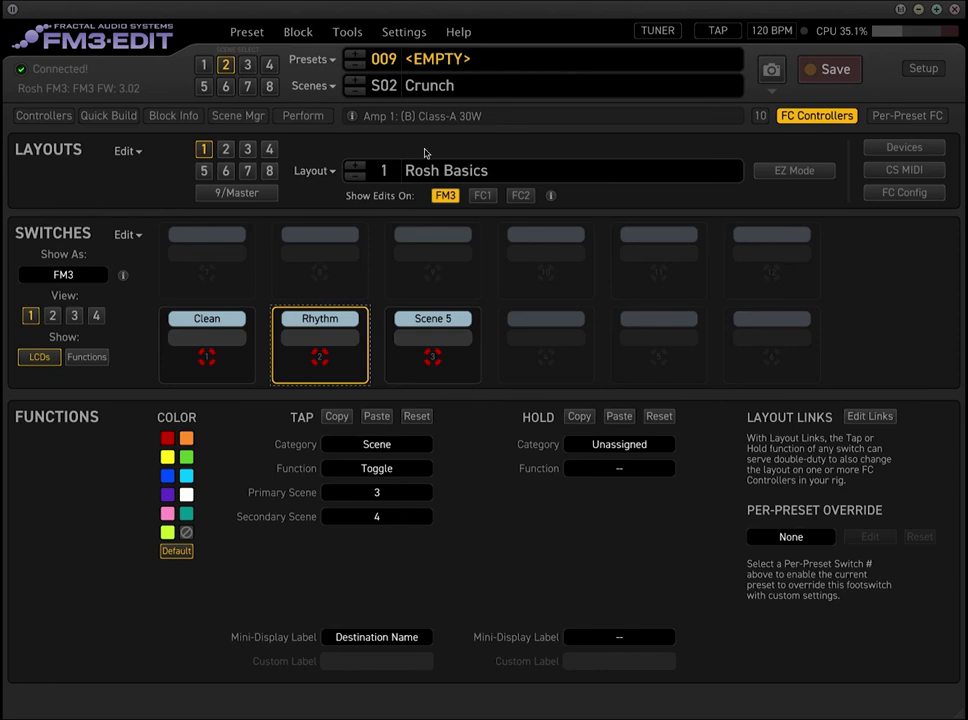
click(310, 86)
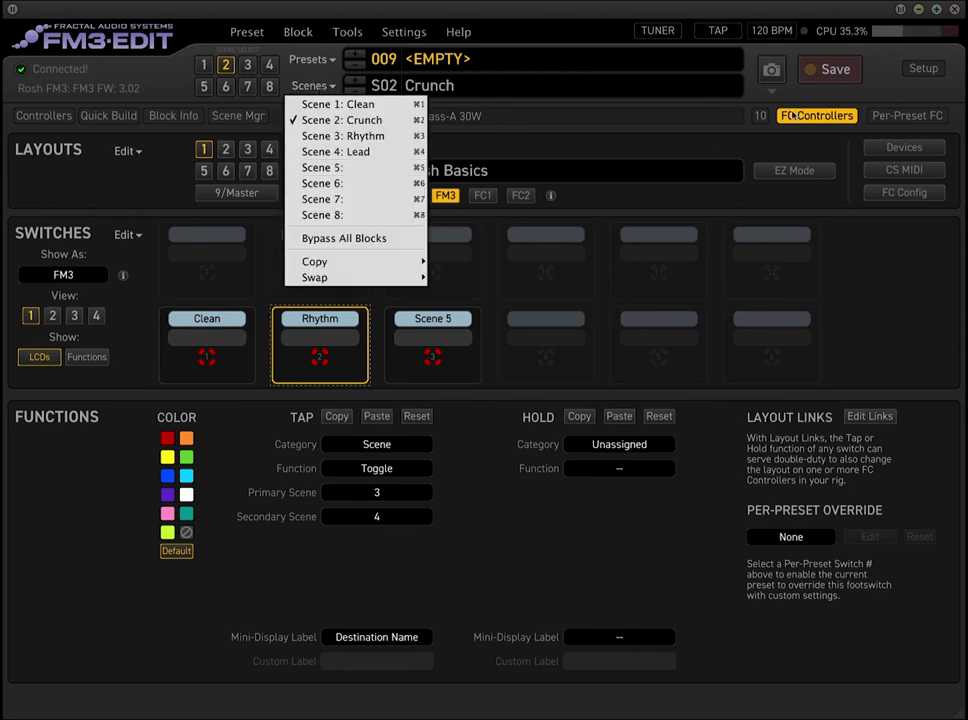
click(836, 116)
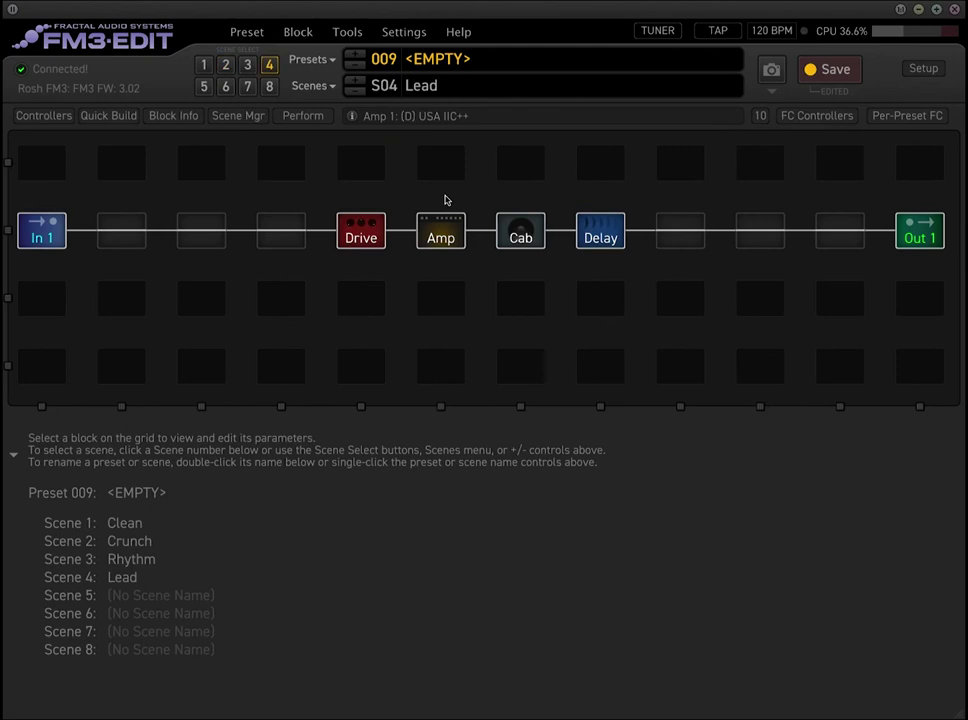
Reset the tap and hold functions of the third footswitch in the Rosh Basics layout.
click(815, 115)
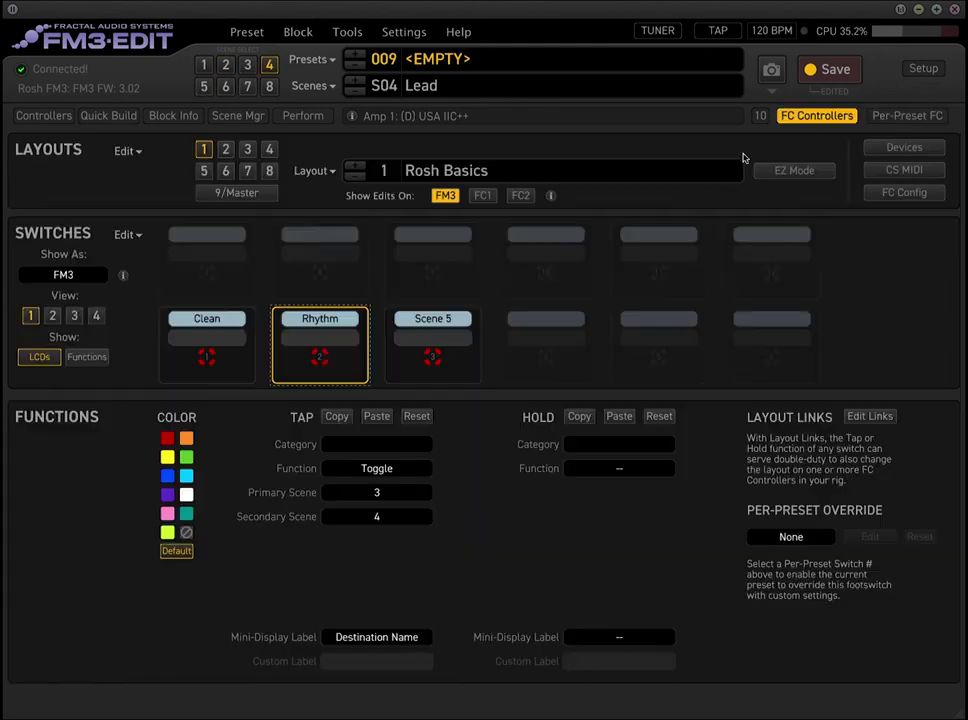
click(464, 339)
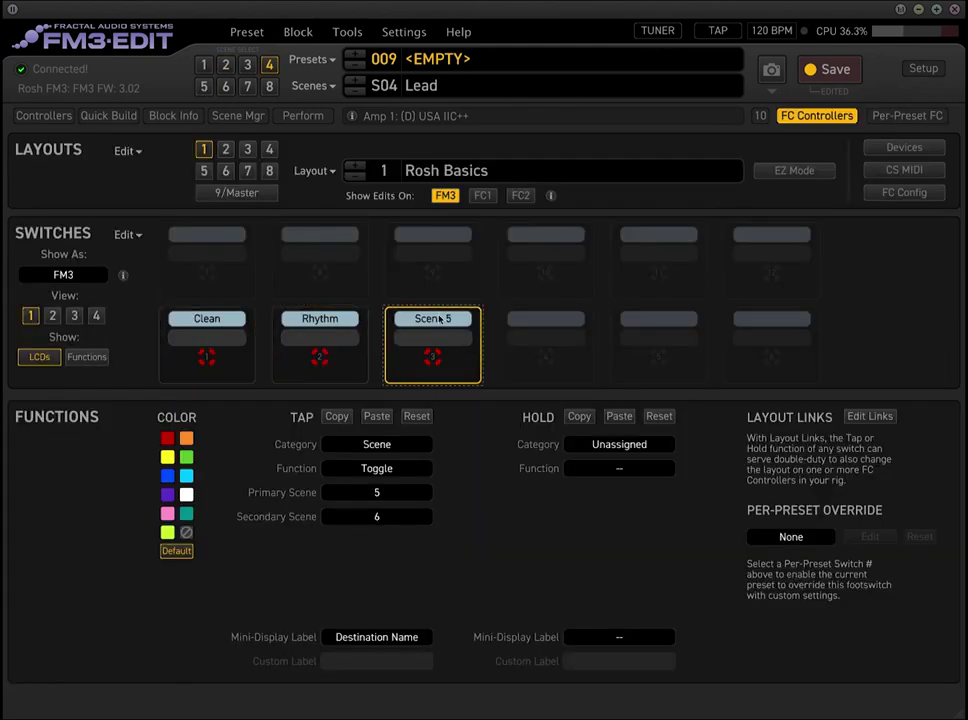
right_click(446, 342)
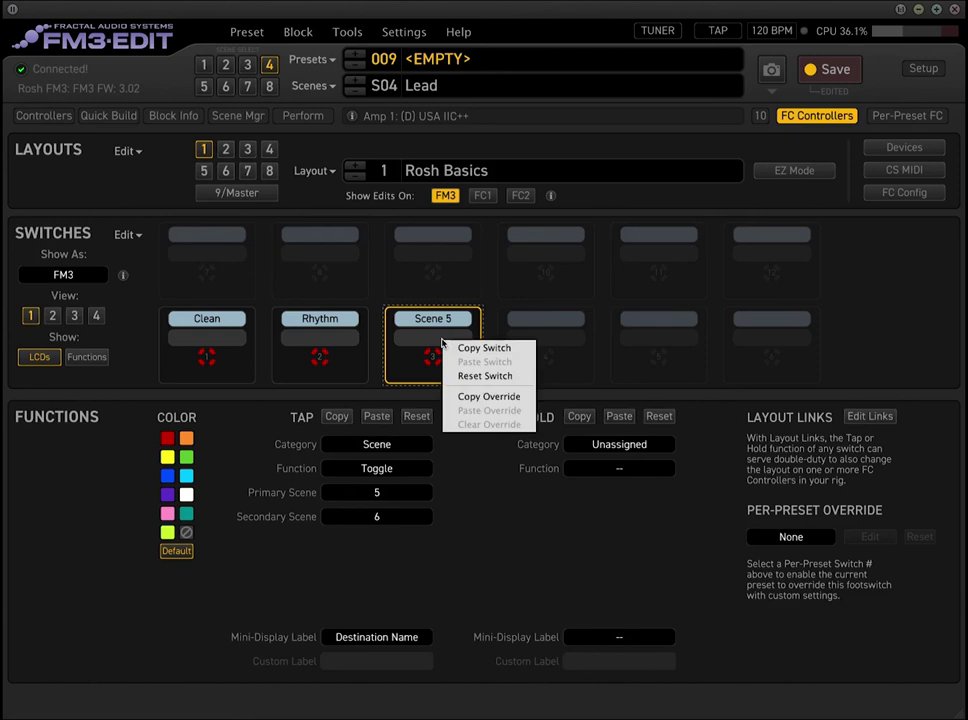
click(484, 376)
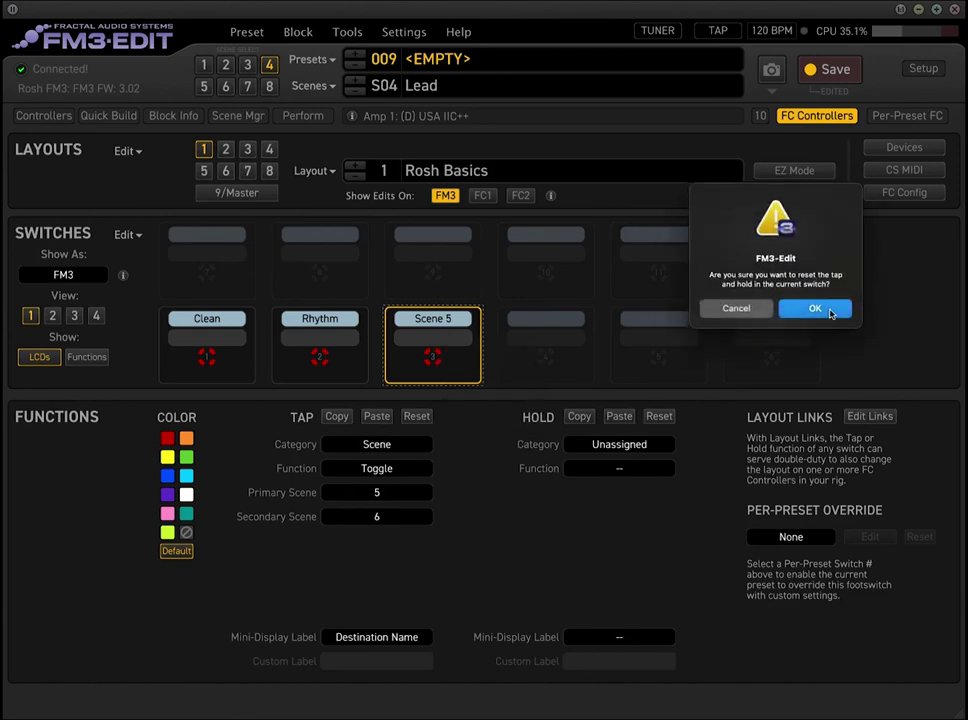
click(800, 307)
Assign the third footswitch's tap function to the Effect category with Bypass for Delay 1, and return to the grid.
click(398, 446)
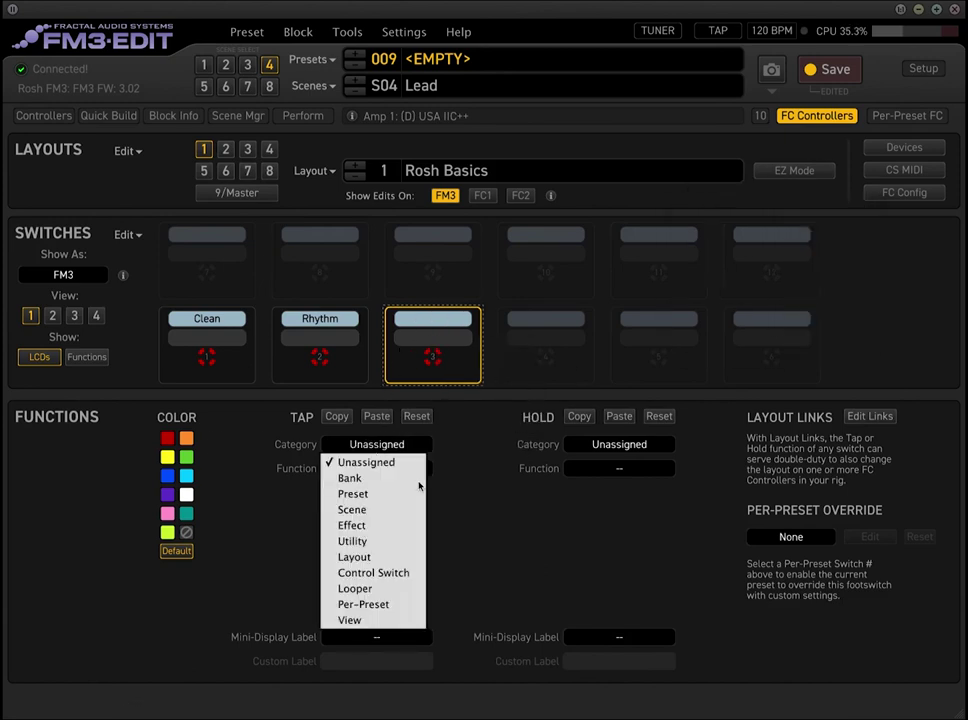
click(360, 525)
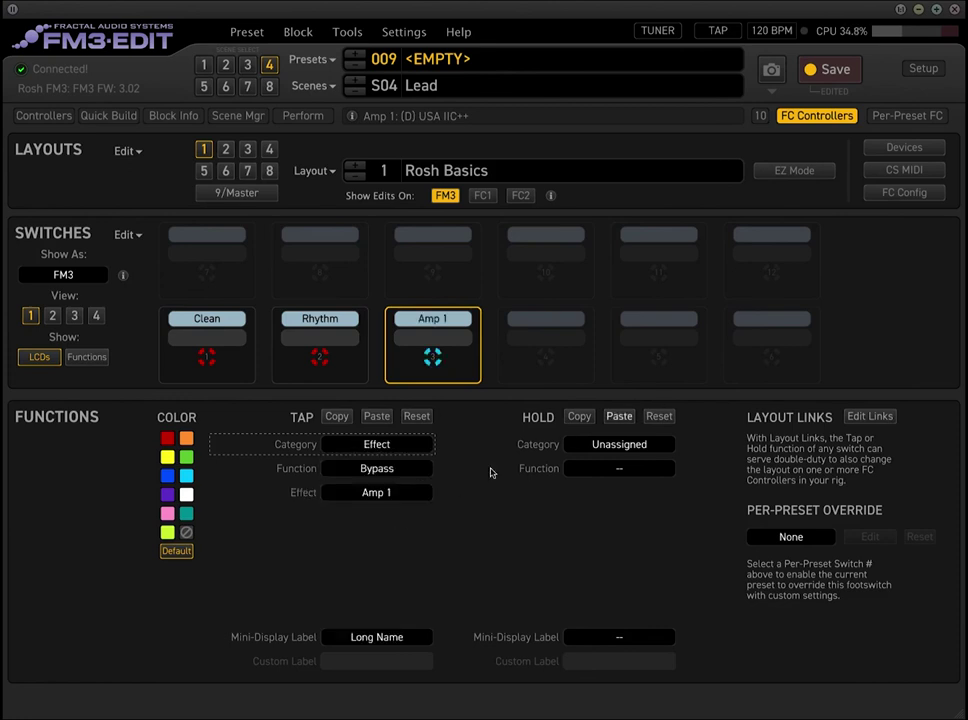
click(383, 494)
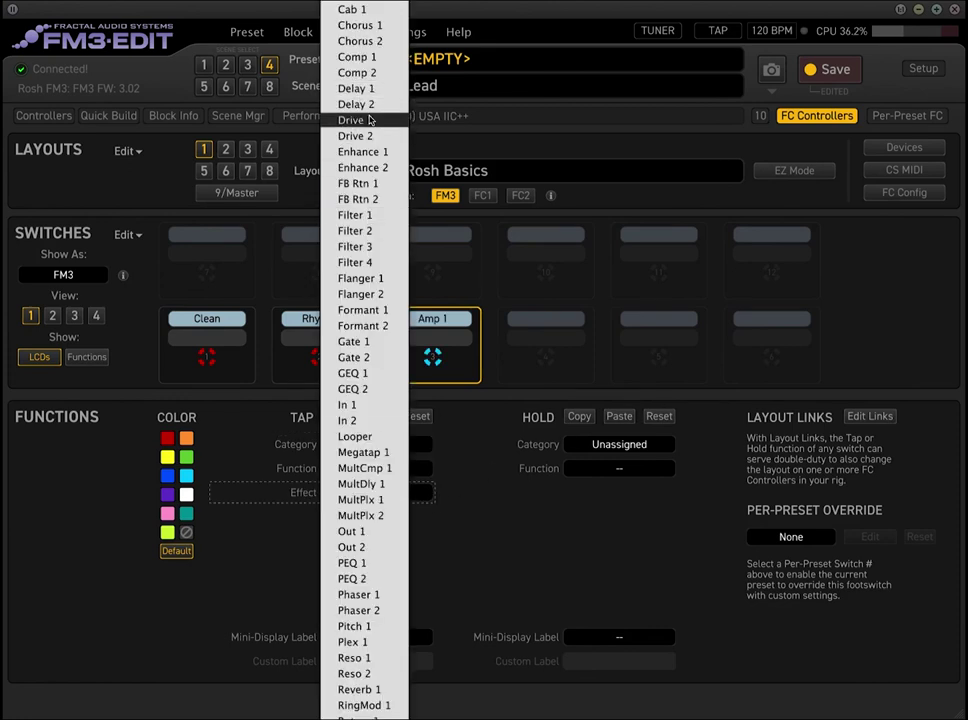
key(Escape)
click(817, 116)
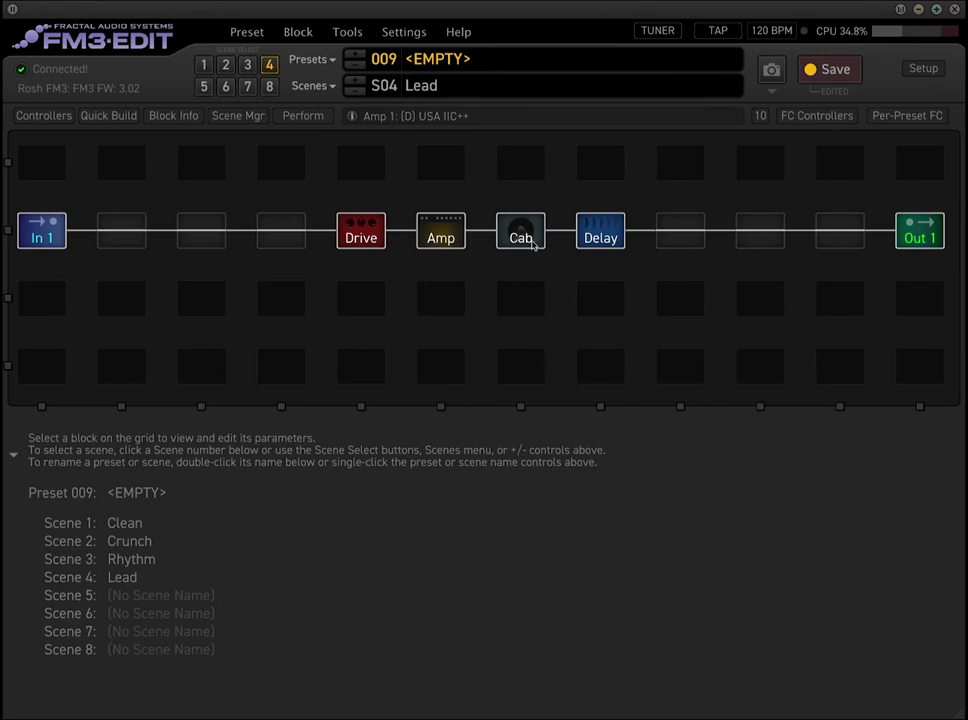
Compare the Rosh Basics footswitch layout with the Lead scene's grid and inspect the first footswitch's tap assignment.
click(817, 116)
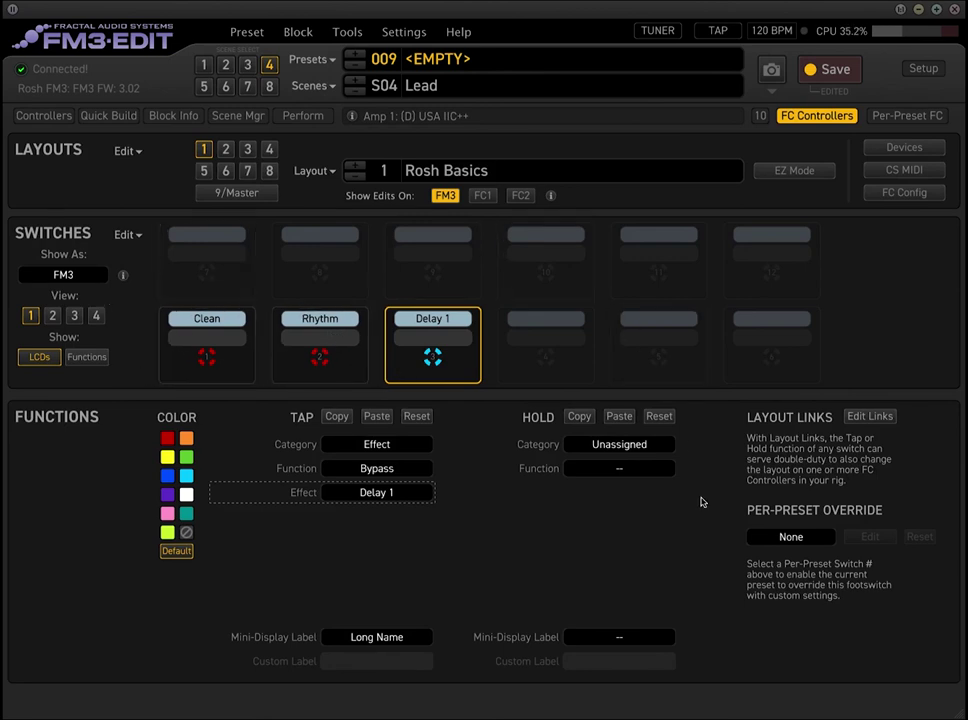
click(829, 120)
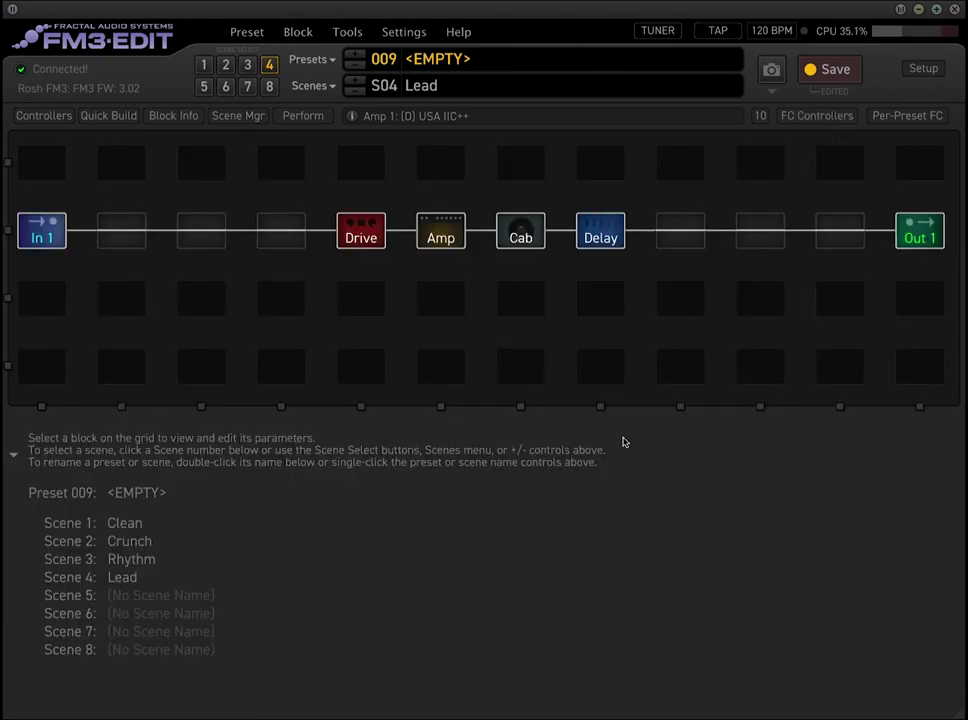
click(846, 118)
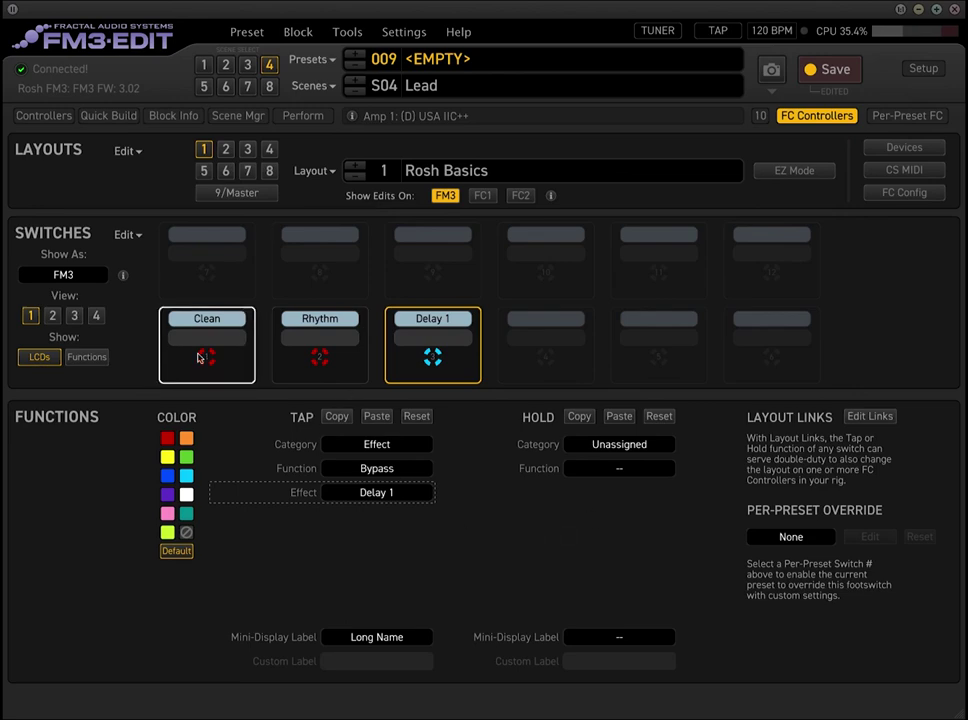
click(830, 115)
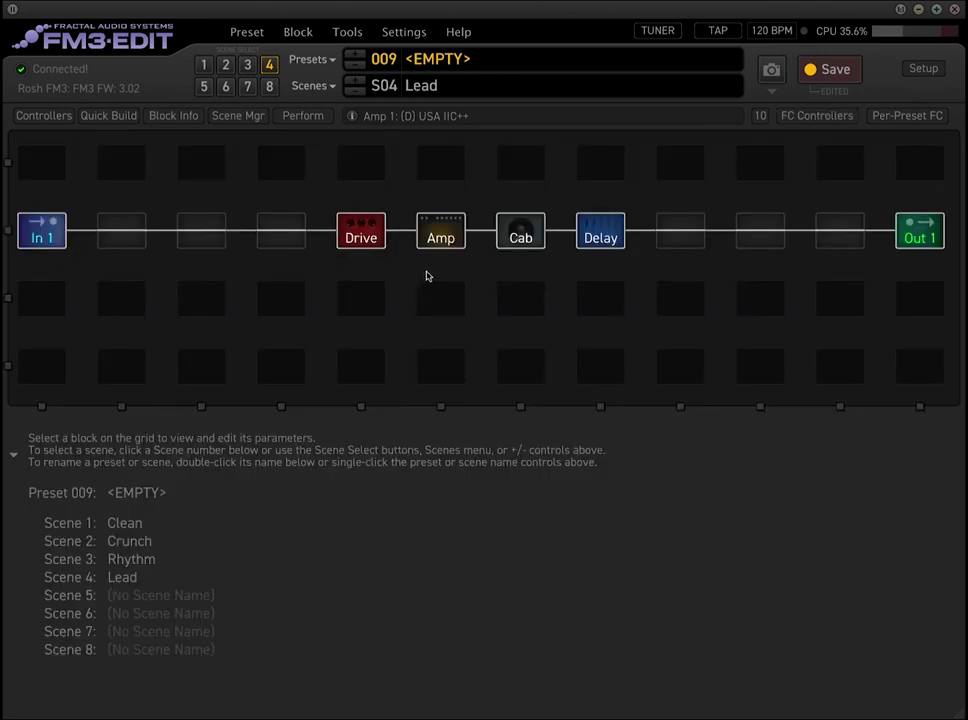
click(830, 115)
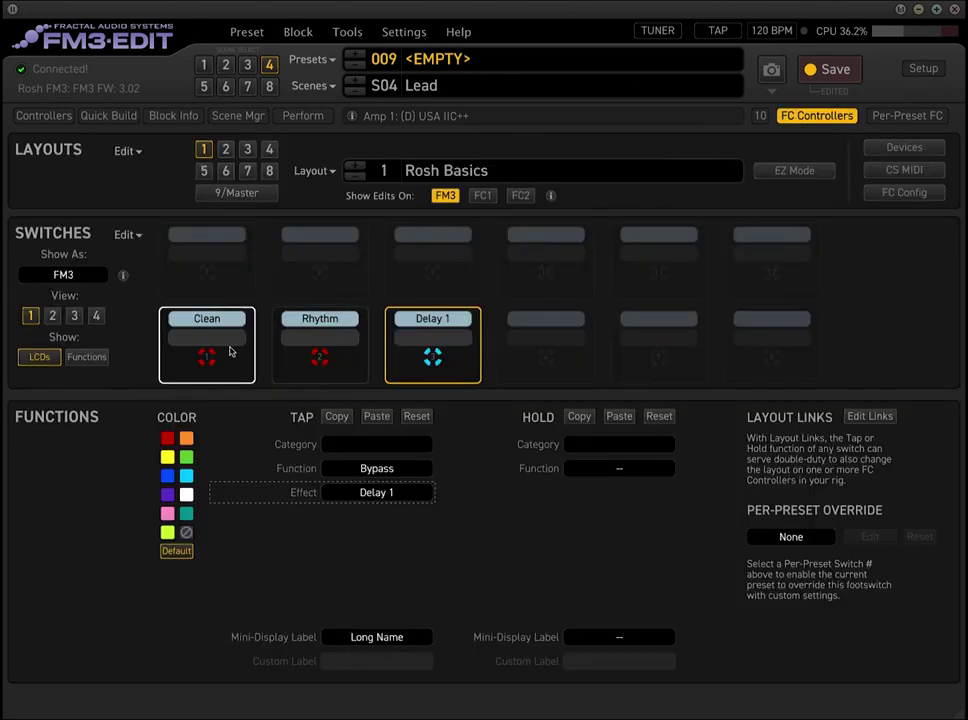
click(215, 352)
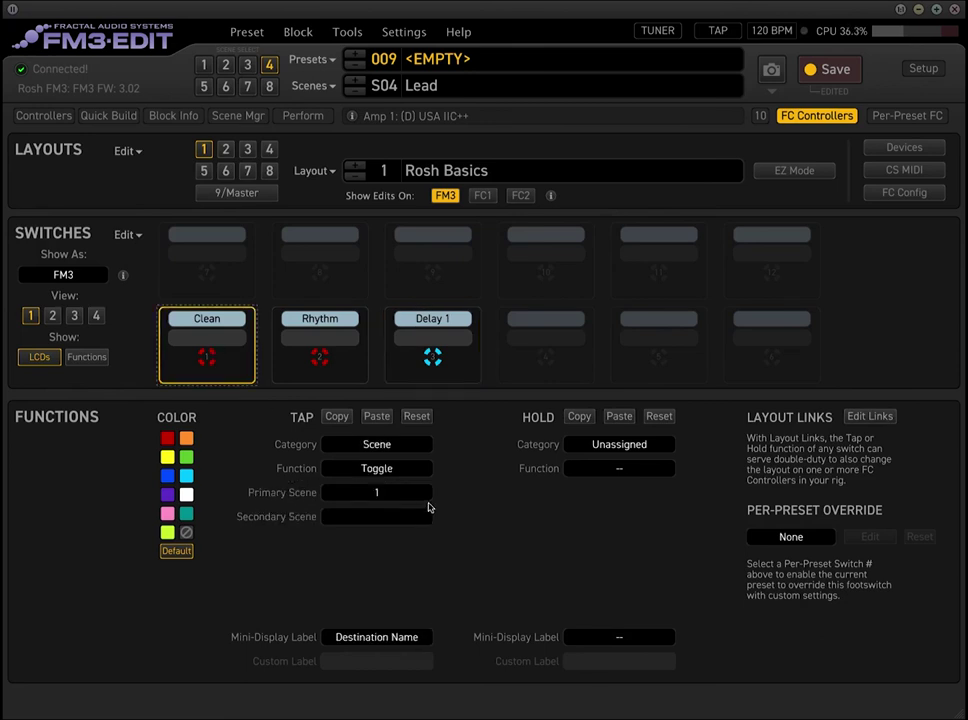